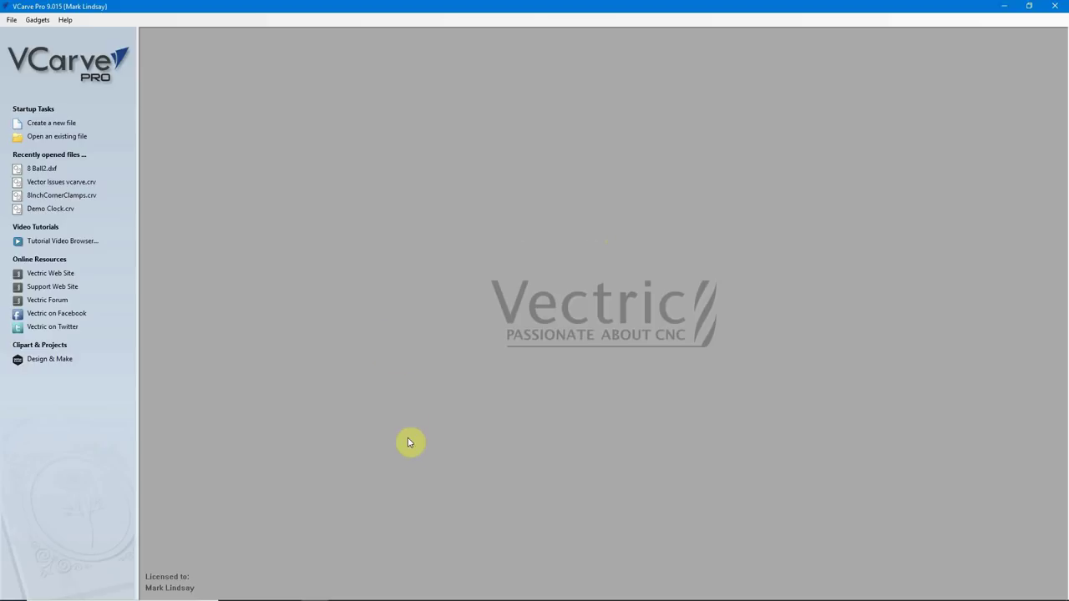
Switch to Chrome to view the Wikipedia article on AutoCAD DXF, and return to VCarve Pro
mouse_move(419, 596)
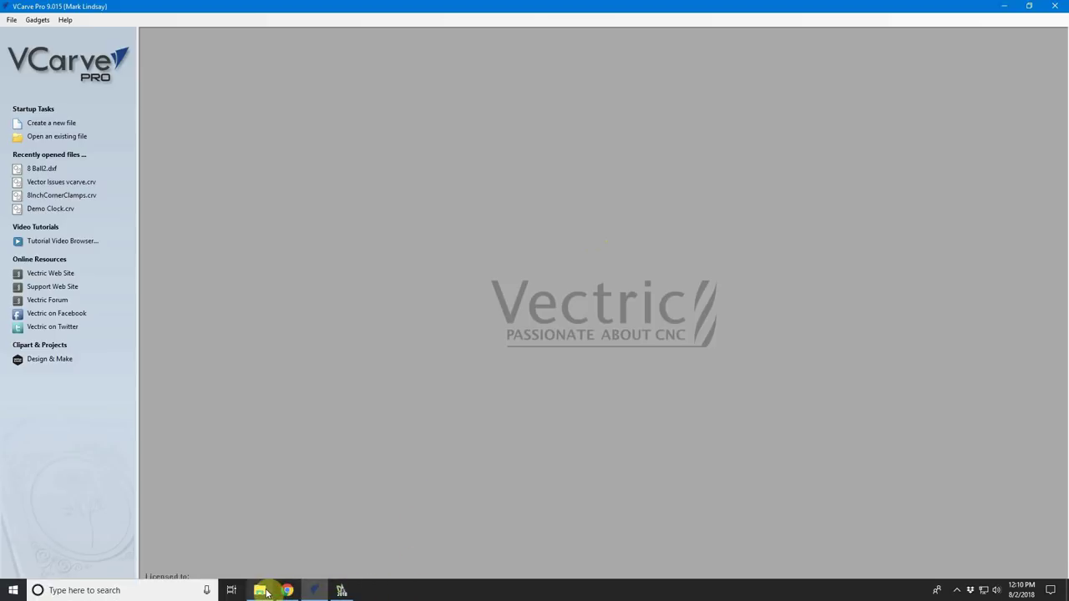
left_click(287, 590)
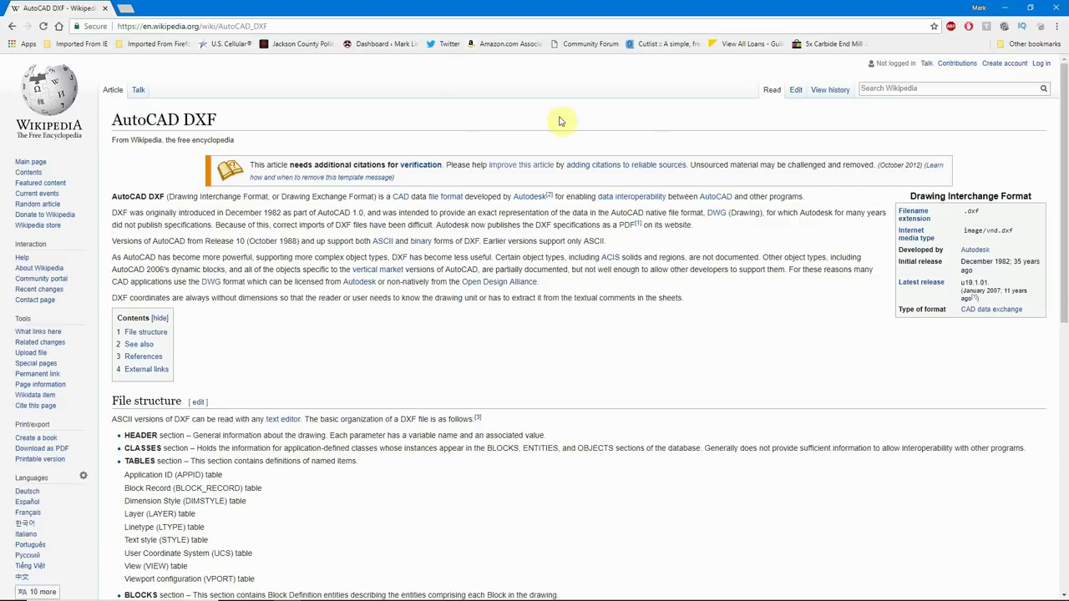
left_click(1005, 10)
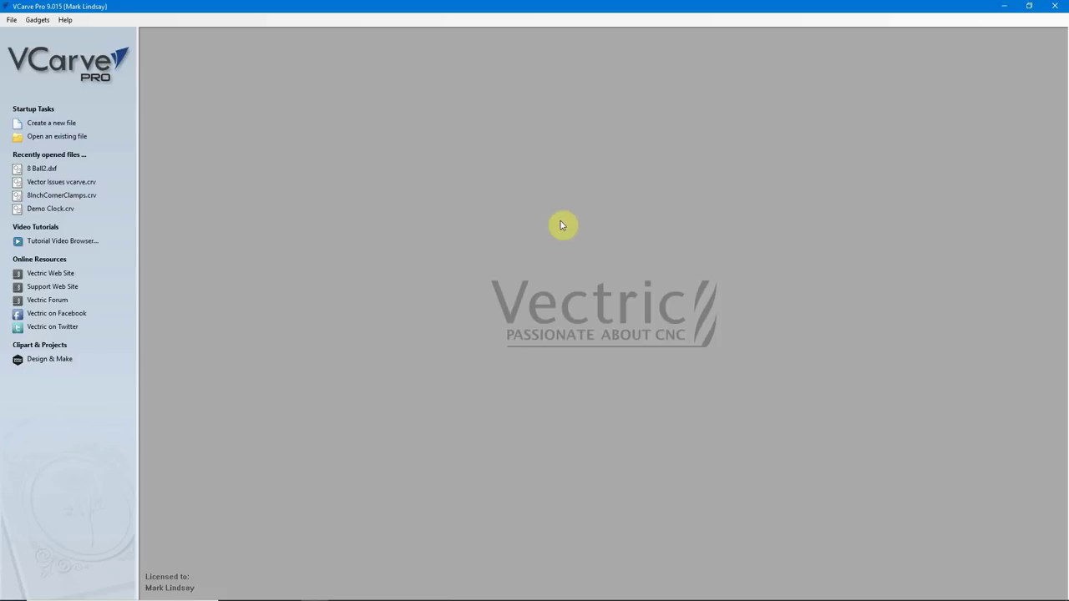
Create a new single-sided job measuring 12 by 12 inches and 0.75 inches thick, with the XY datum at the center
left_click(55, 122)
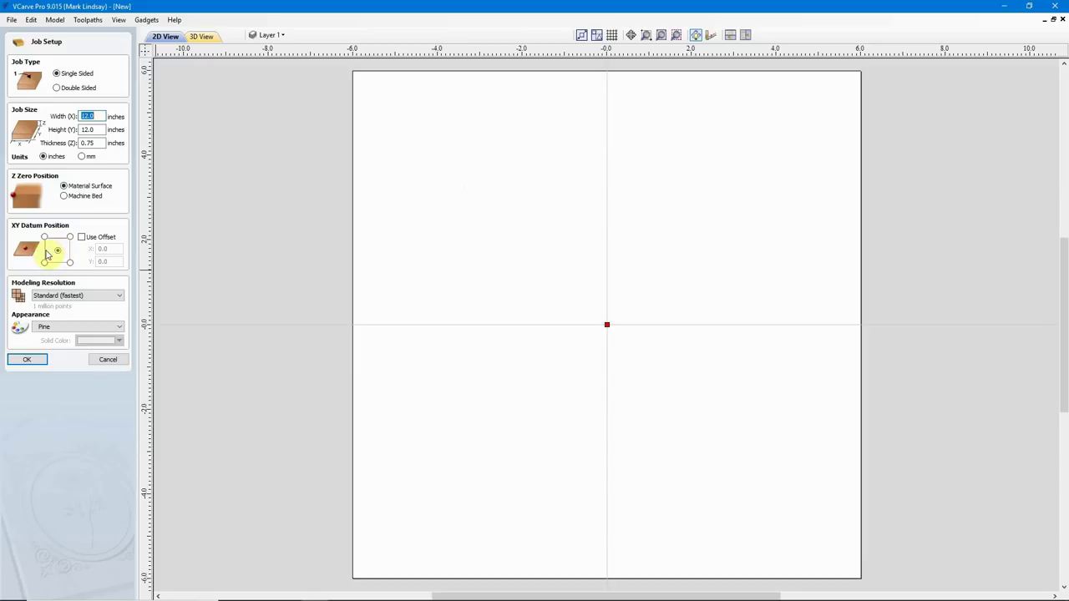
left_click(28, 362)
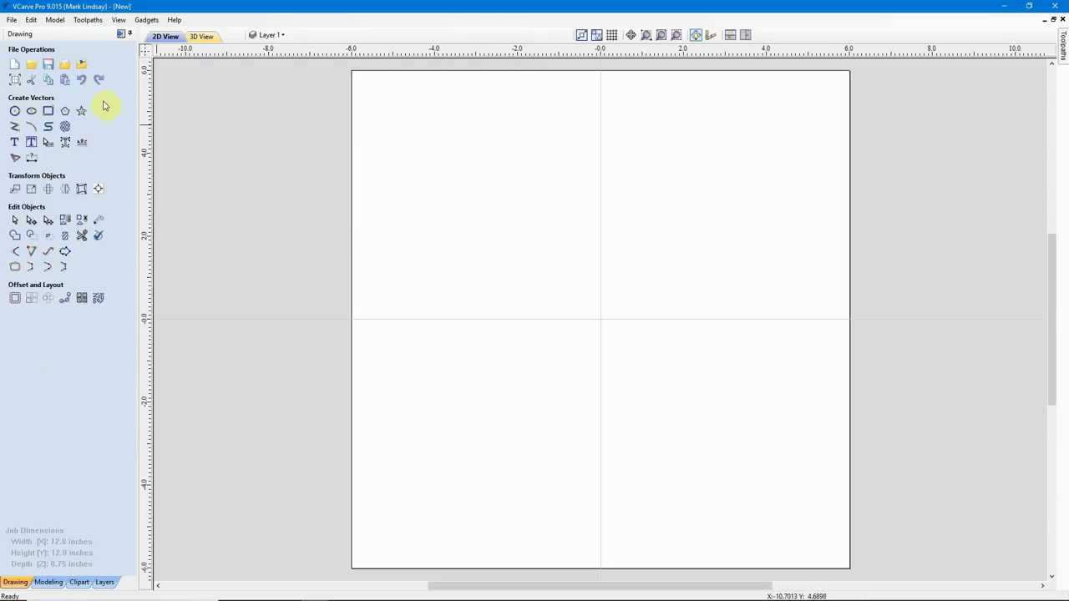
Import the vectors from the file 8 Ball2.dxf into the job
left_click(11, 20)
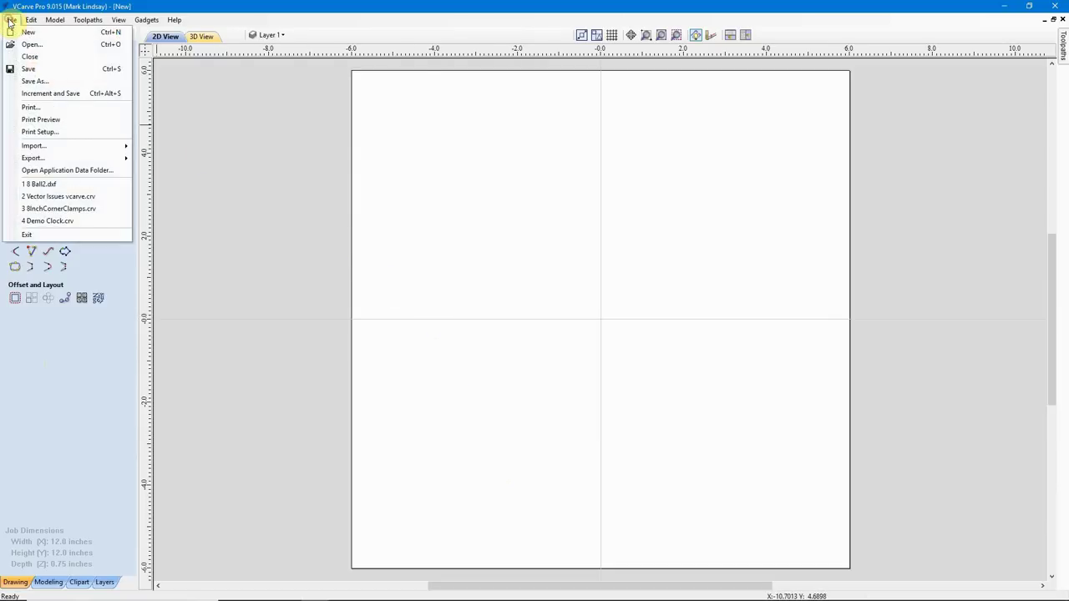
mouse_move(118, 148)
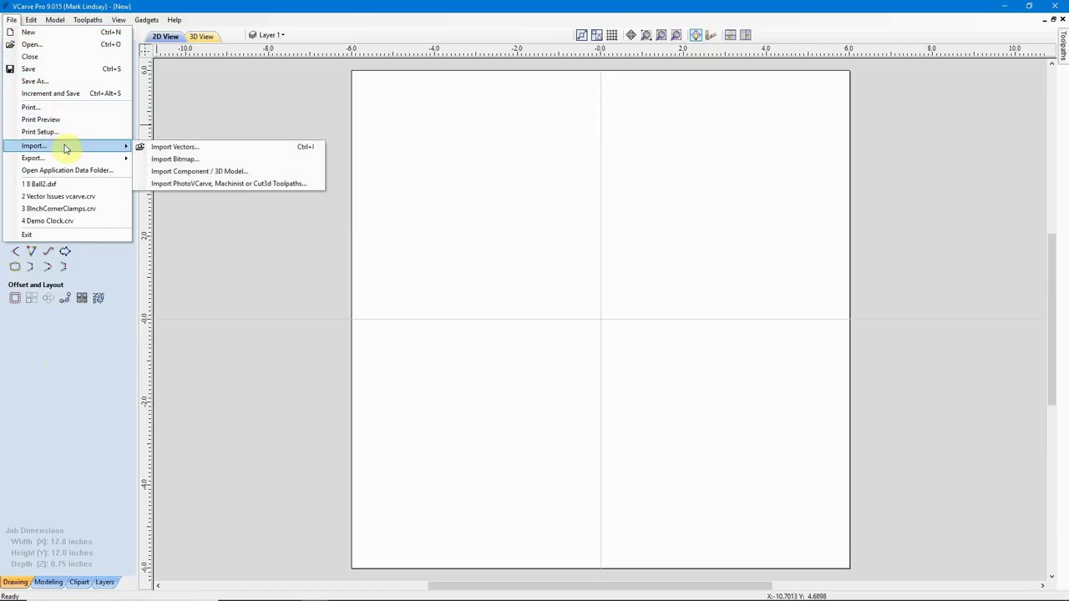
left_click(219, 153)
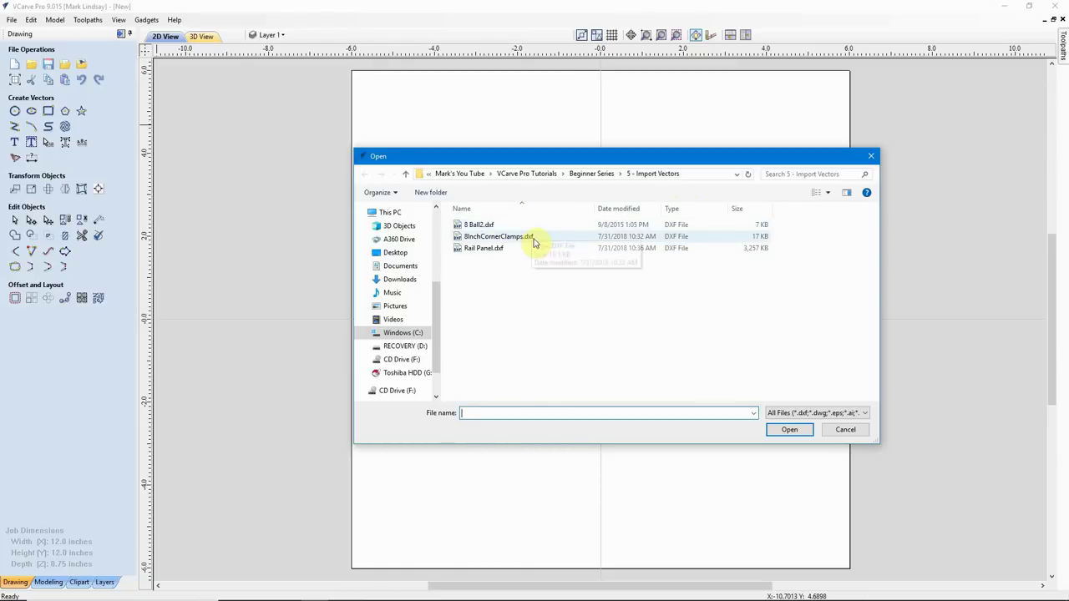
left_click(474, 226)
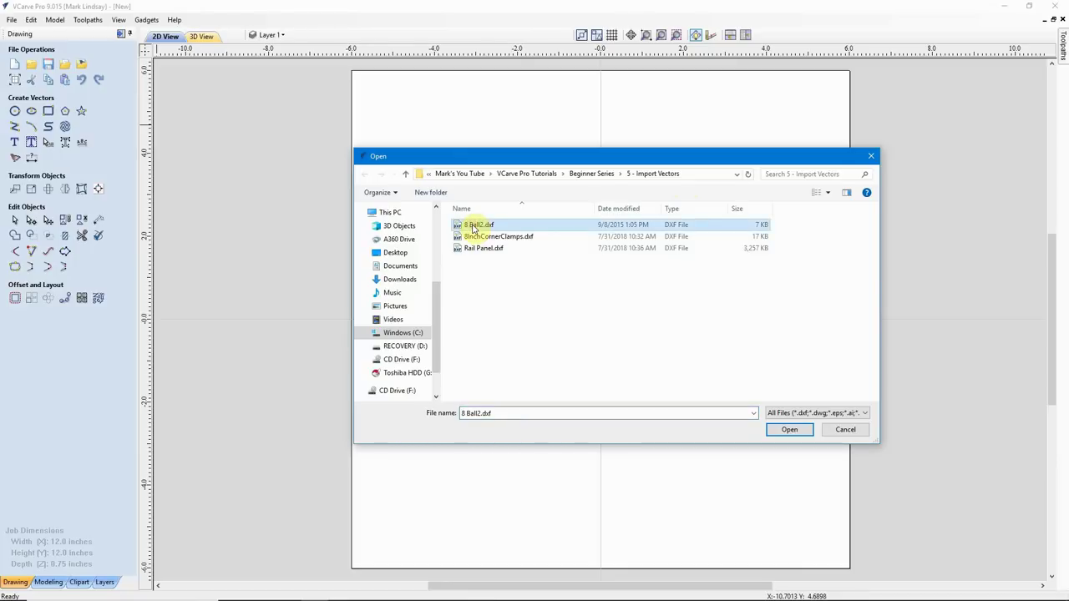
left_click(789, 429)
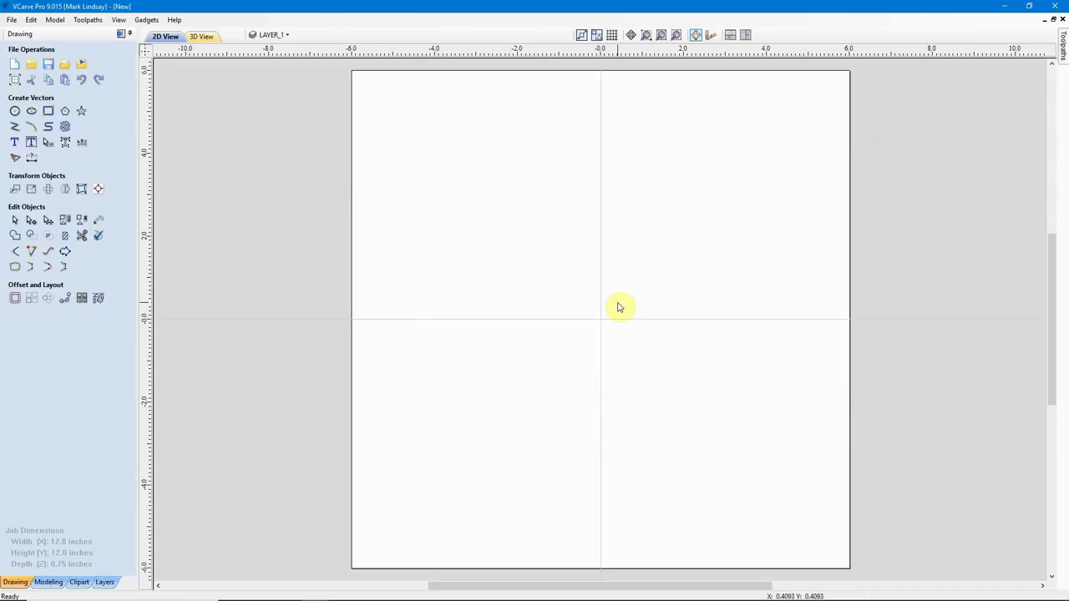
Center the imported 8-ball vectors on the material both horizontally and vertically with the alignment tools
scroll(618, 307, "down", 2)
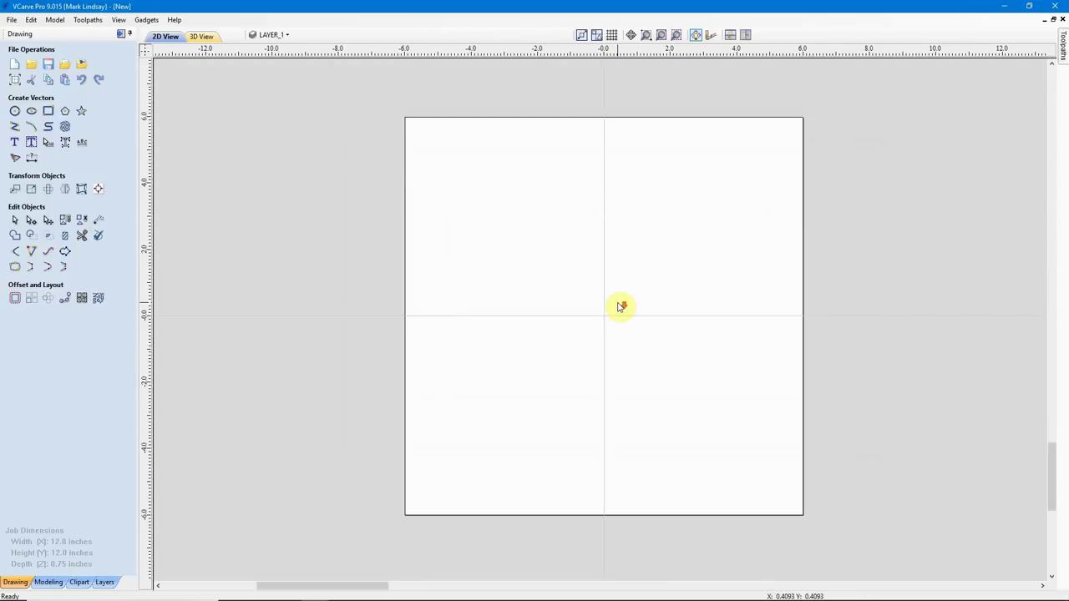
scroll(619, 307, "down", 5)
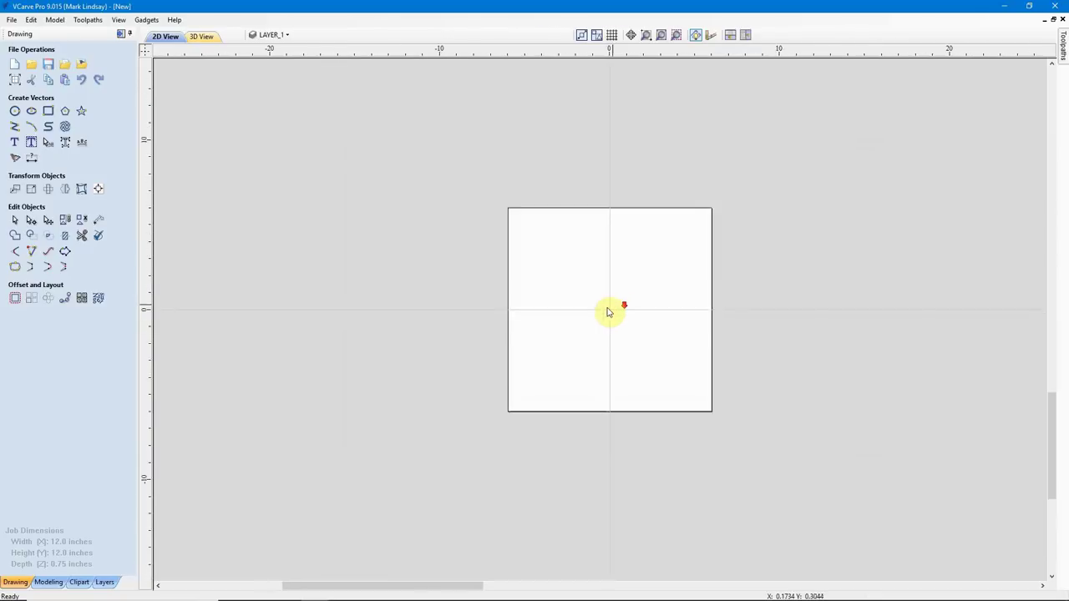
scroll(600, 322, "down", 1)
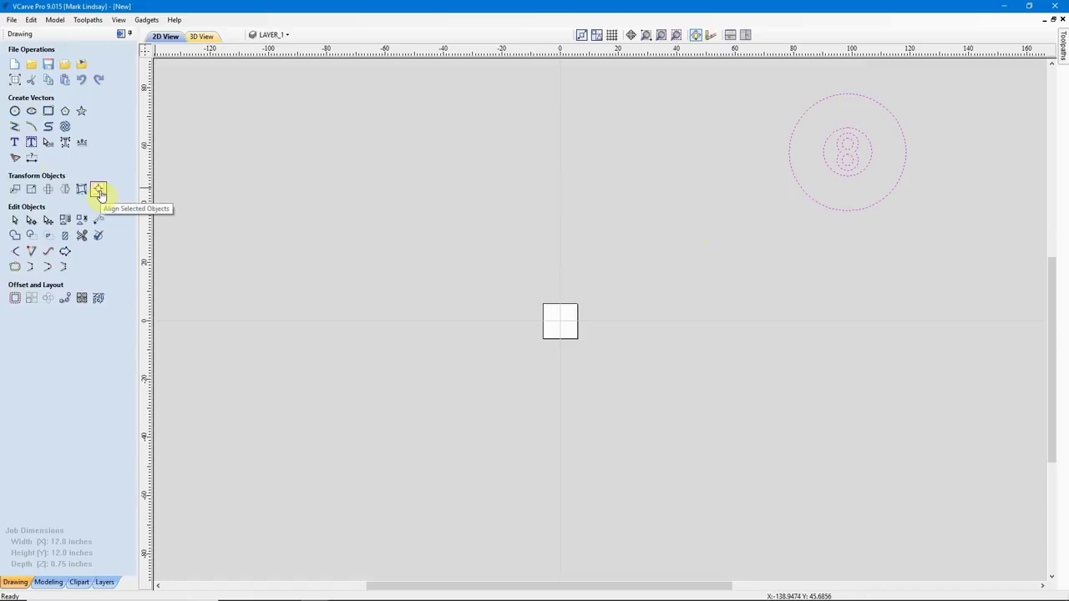
left_click(99, 192)
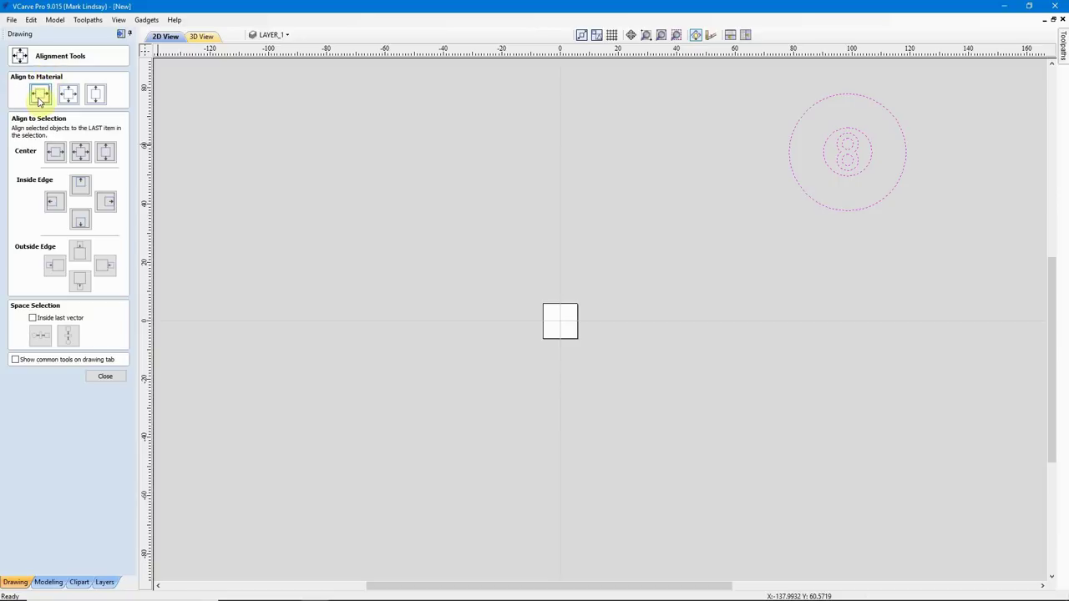
left_click(39, 97)
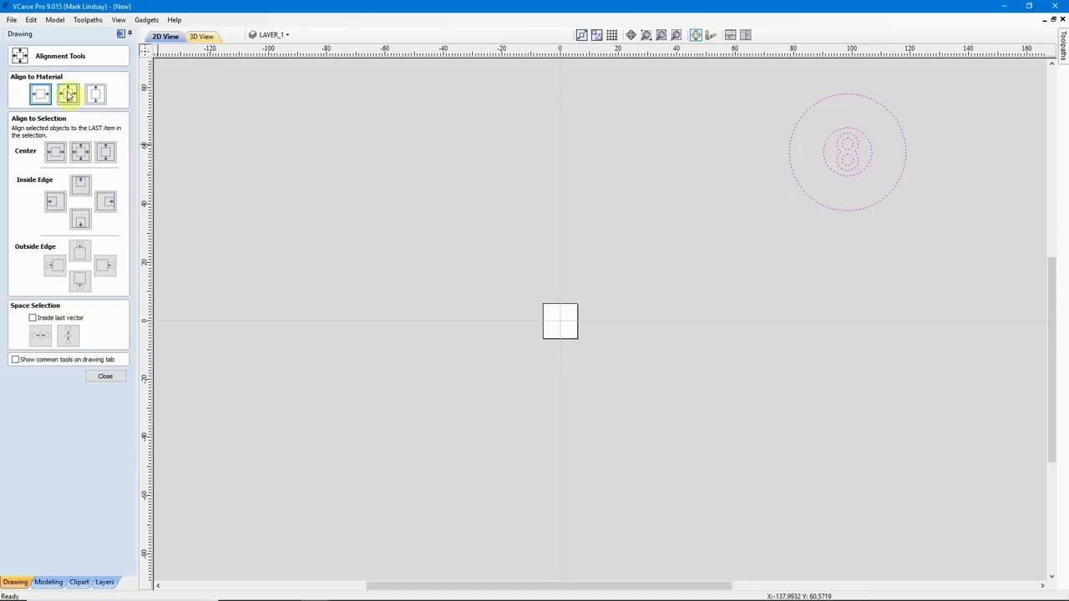
left_click(69, 95)
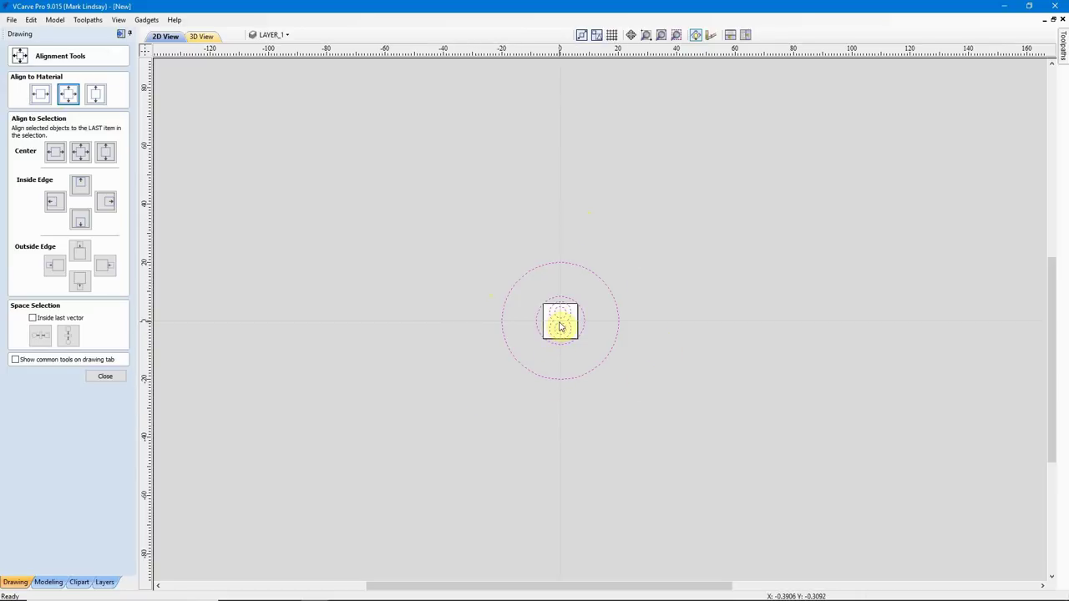
left_click(108, 377)
Resize the 8-ball vectors to a width of 10 inches about their center with X and Y linked, and deselect them
scroll(563, 409, "up", 3)
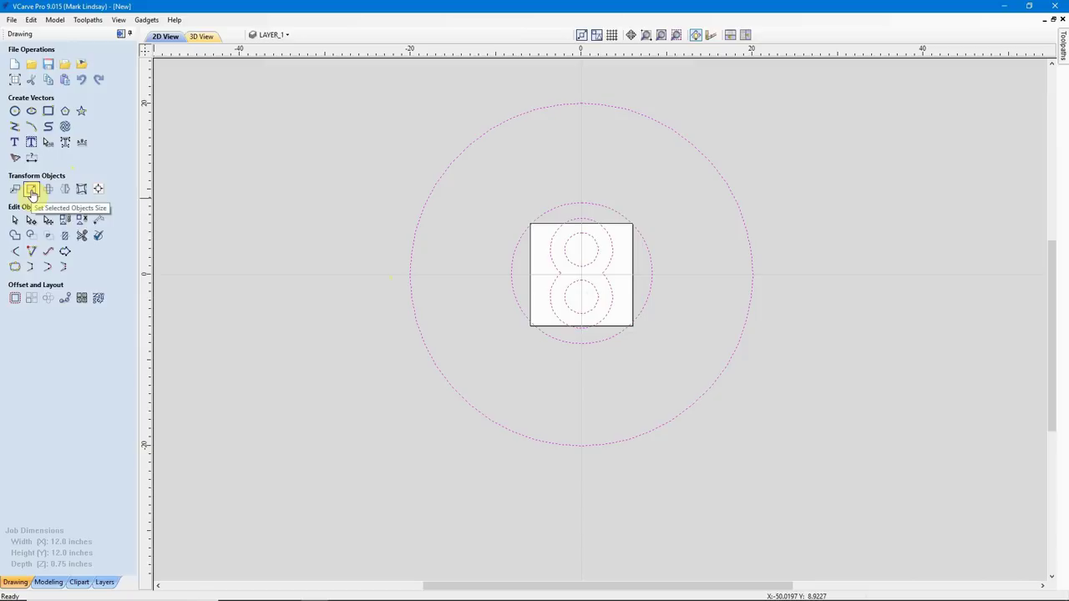
left_click(32, 190)
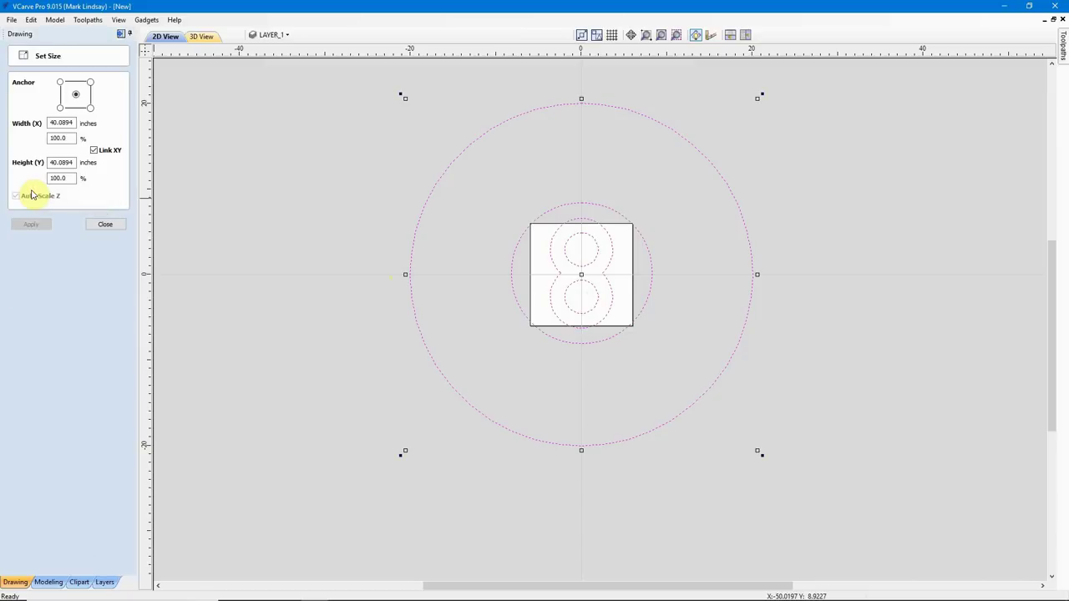
left_click(61, 124)
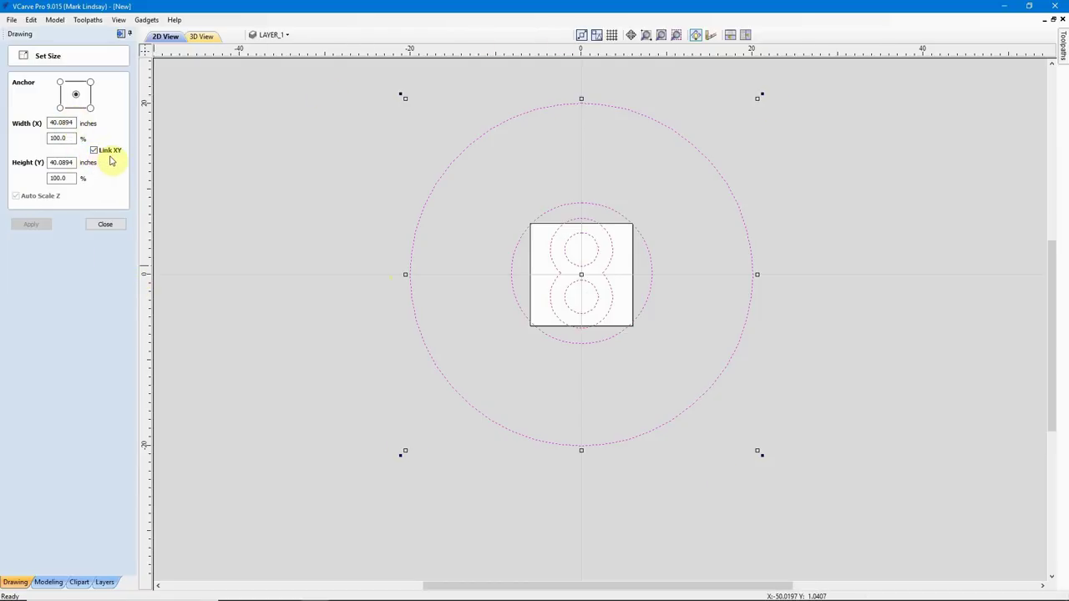
double_click(73, 122)
left_click_drag(73, 123, 48, 125)
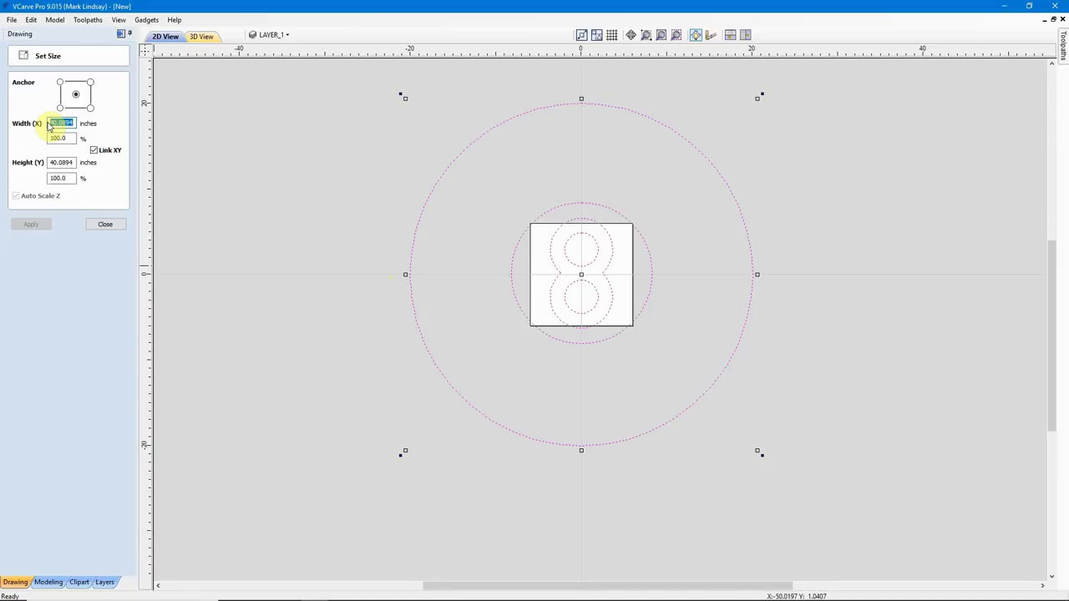
type("10")
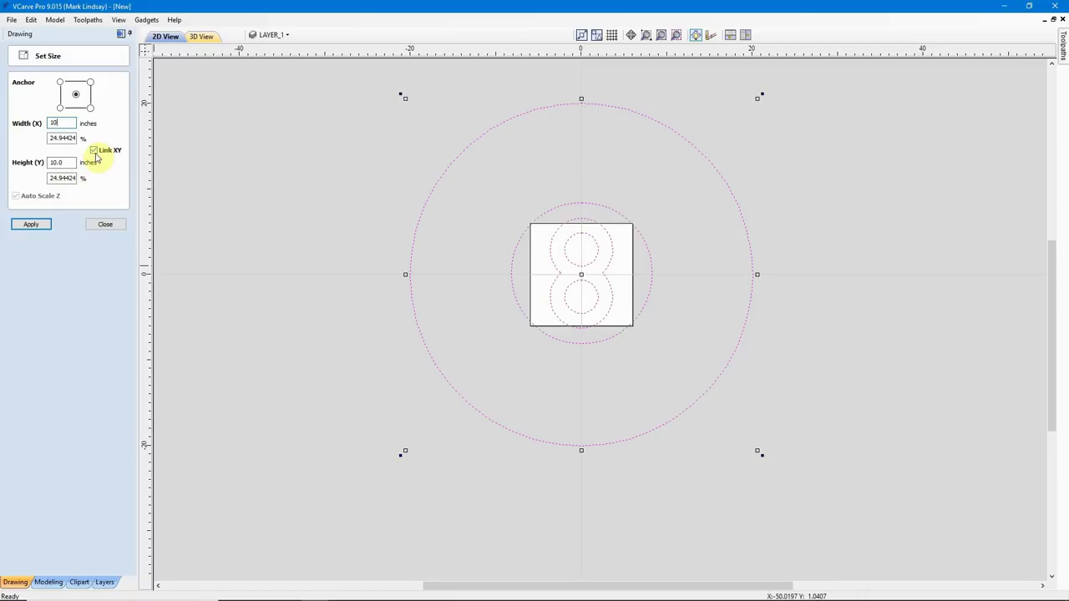
left_click(32, 224)
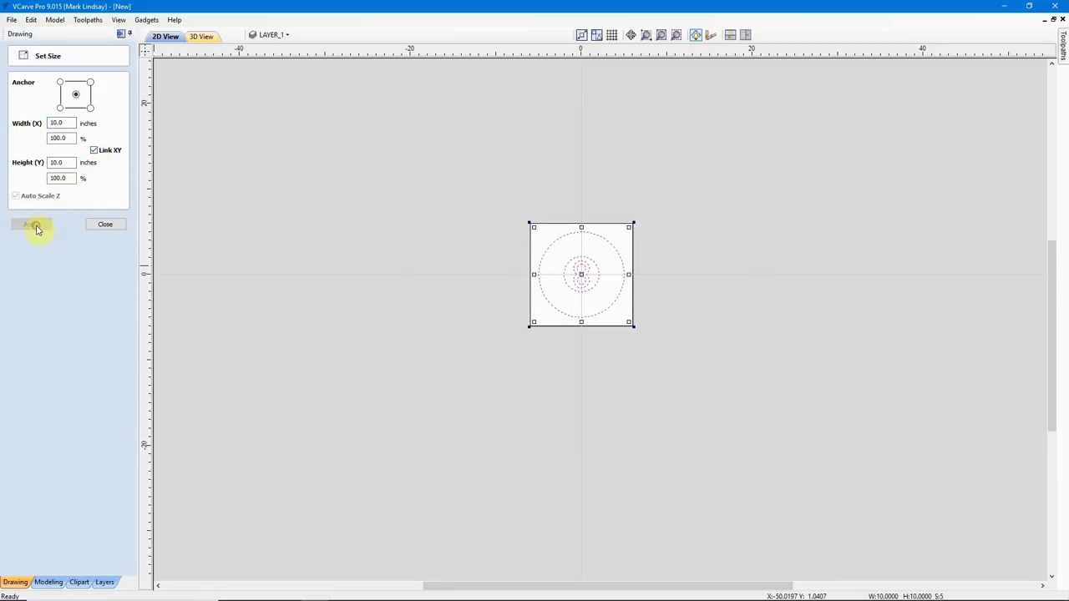
left_click(105, 224)
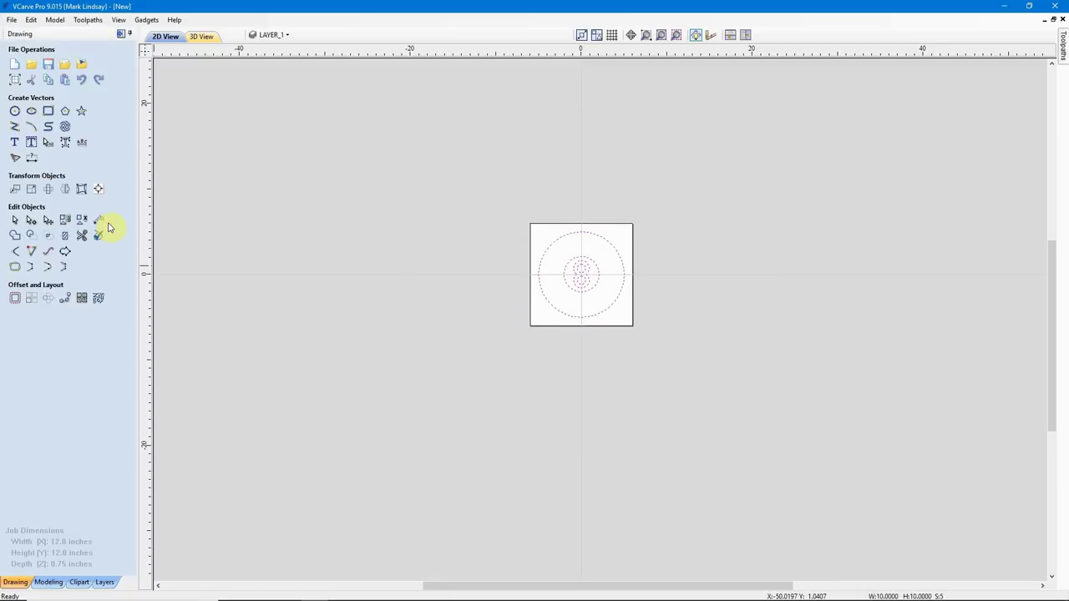
left_click(624, 373)
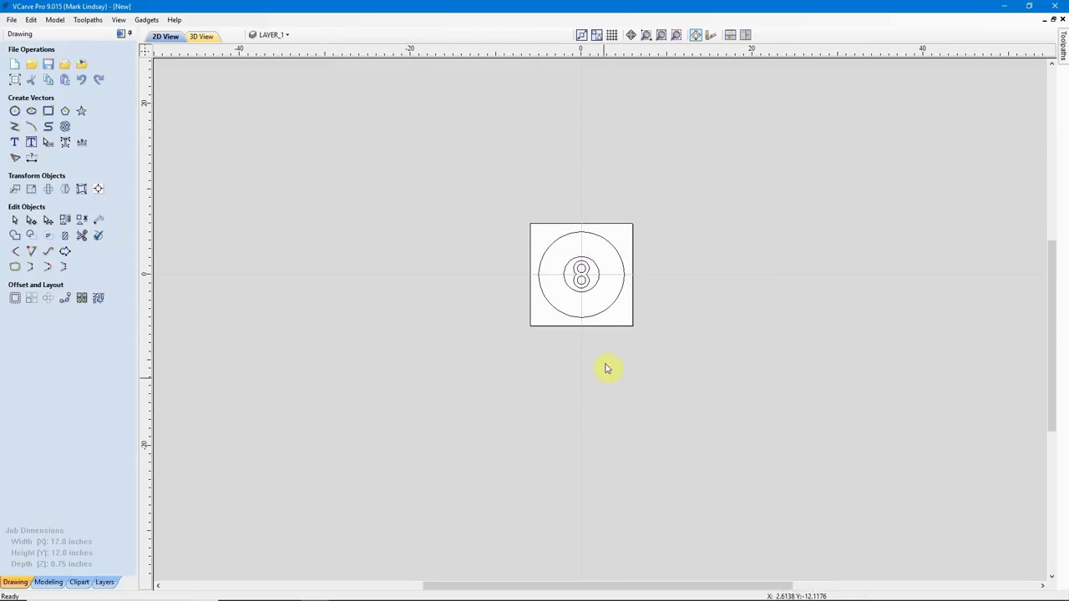
Examine the outer circle, inner circle, figure-8 outline and its lower hole one by one as separate vectors
scroll(607, 322, "up", 5)
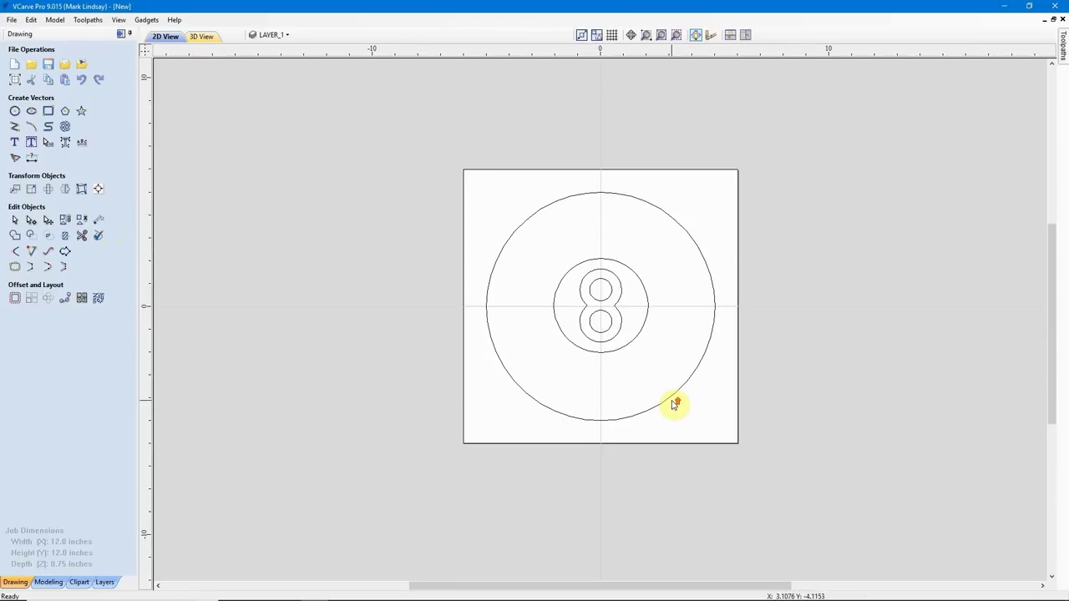
scroll(674, 403, "up", 2)
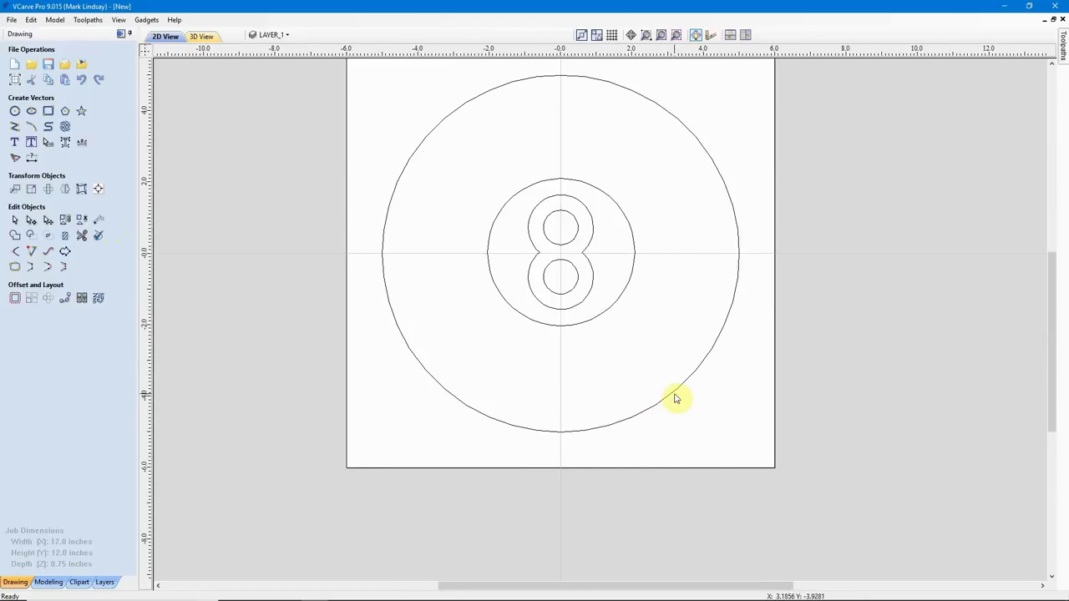
scroll(709, 375, "down", 1)
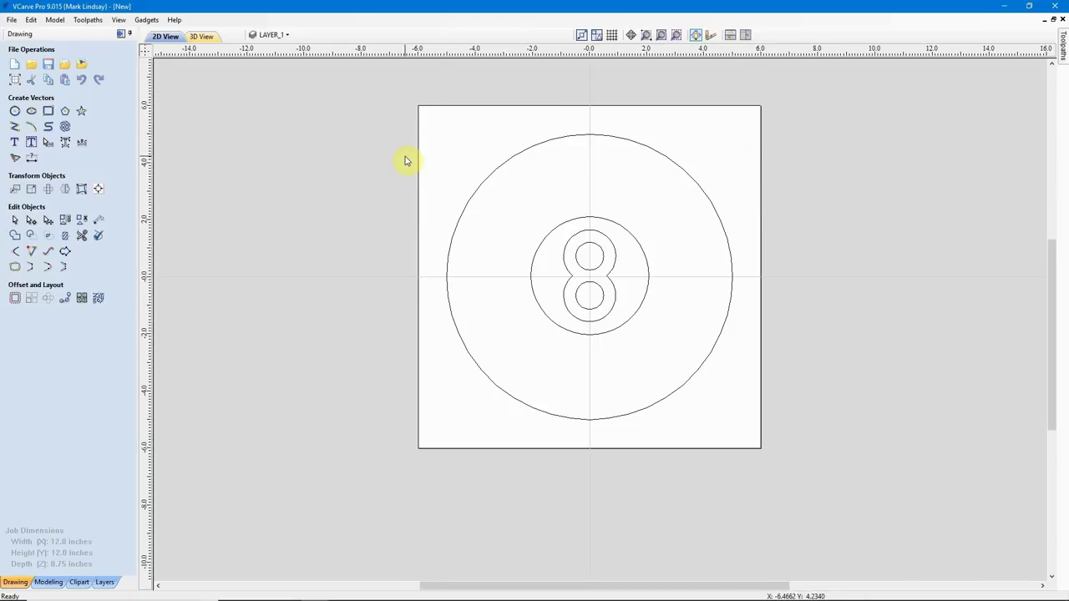
left_click(512, 159)
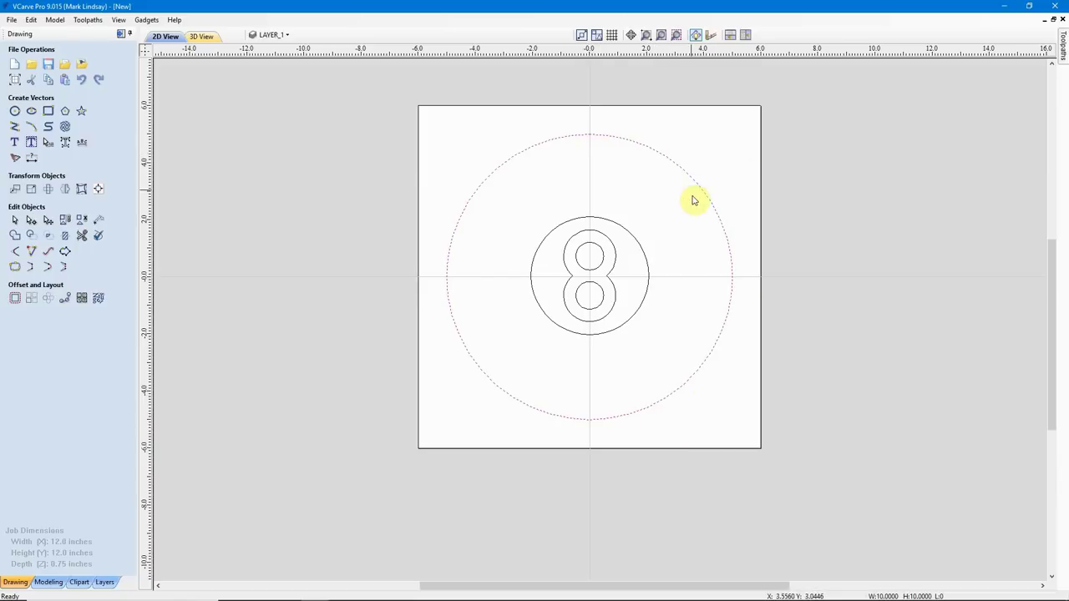
left_click(641, 307)
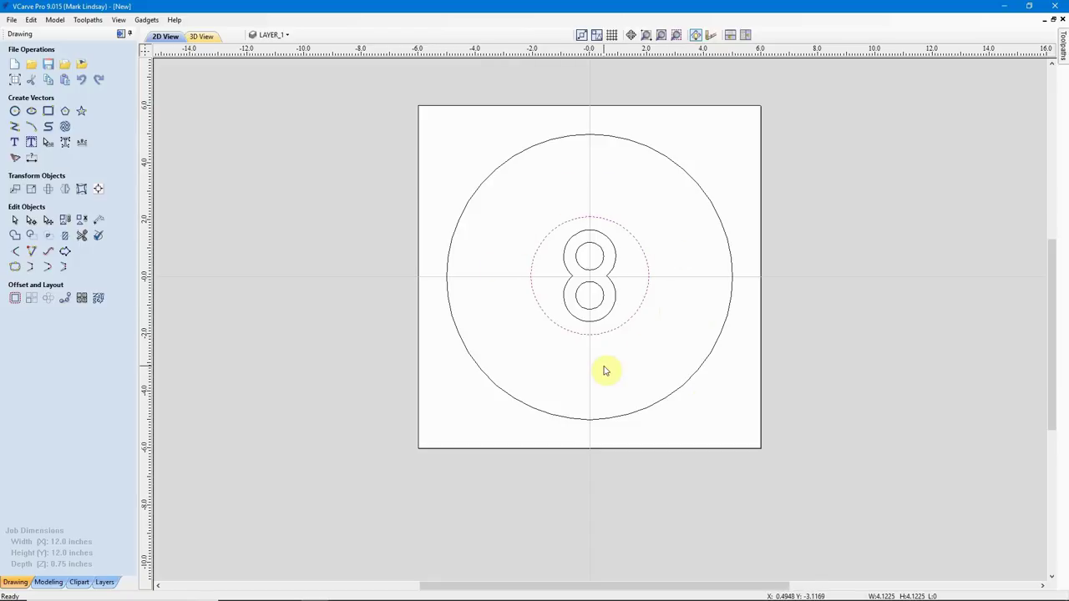
left_click(598, 323)
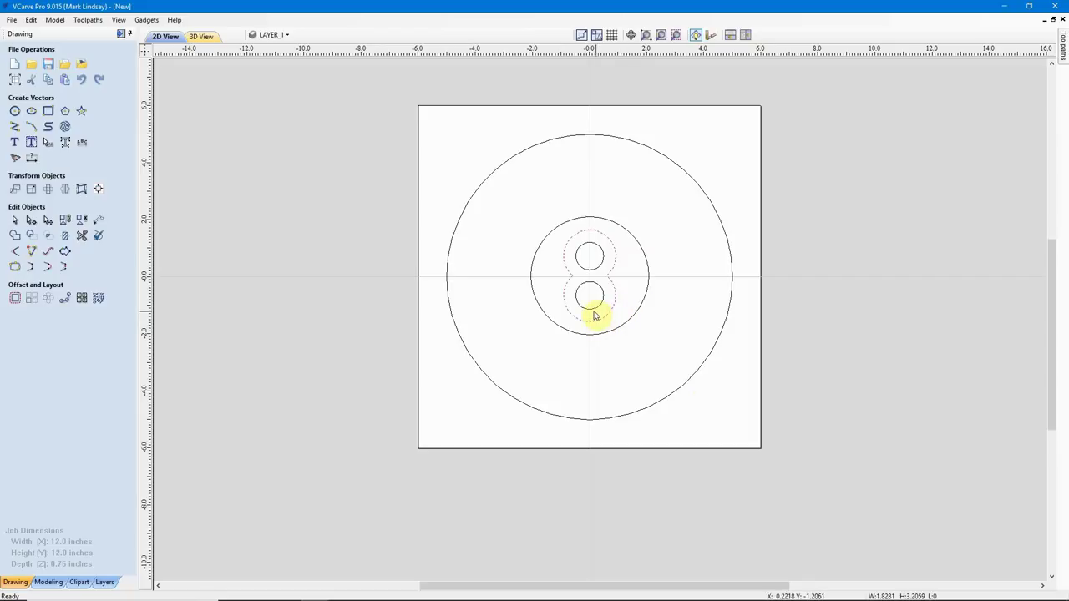
left_click(591, 310)
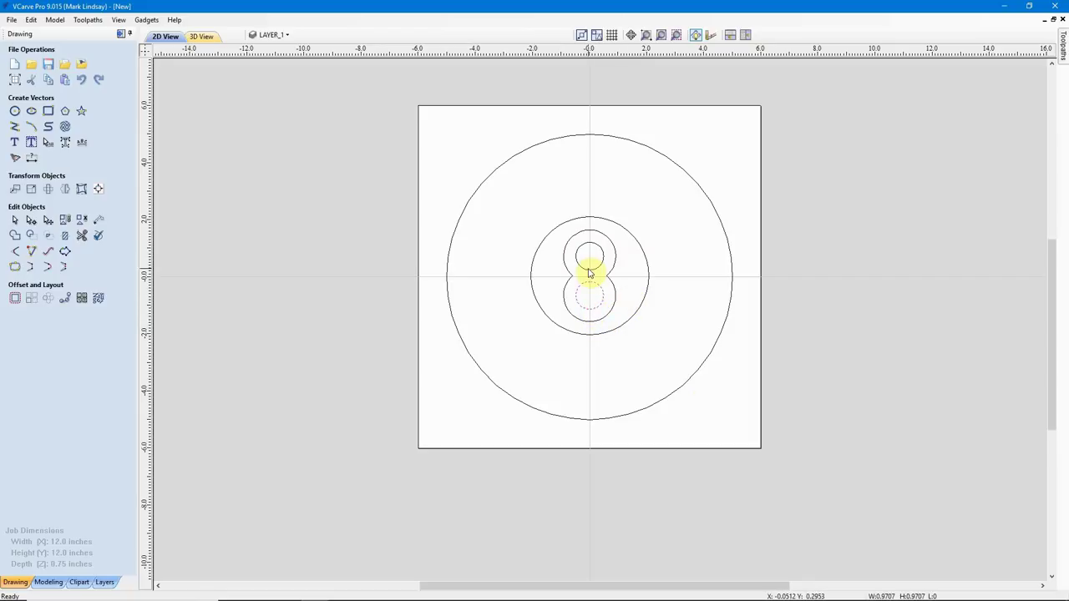
left_click(668, 299)
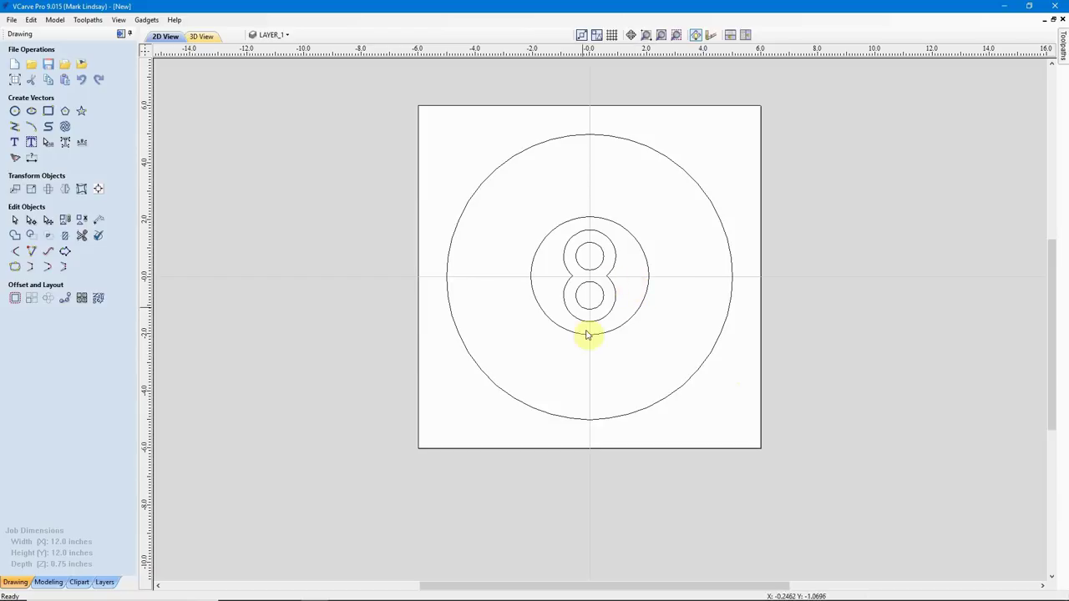
Check the 8-ball design for open vectors by selecting all open vectors, and dismiss the result
right_click(641, 358)
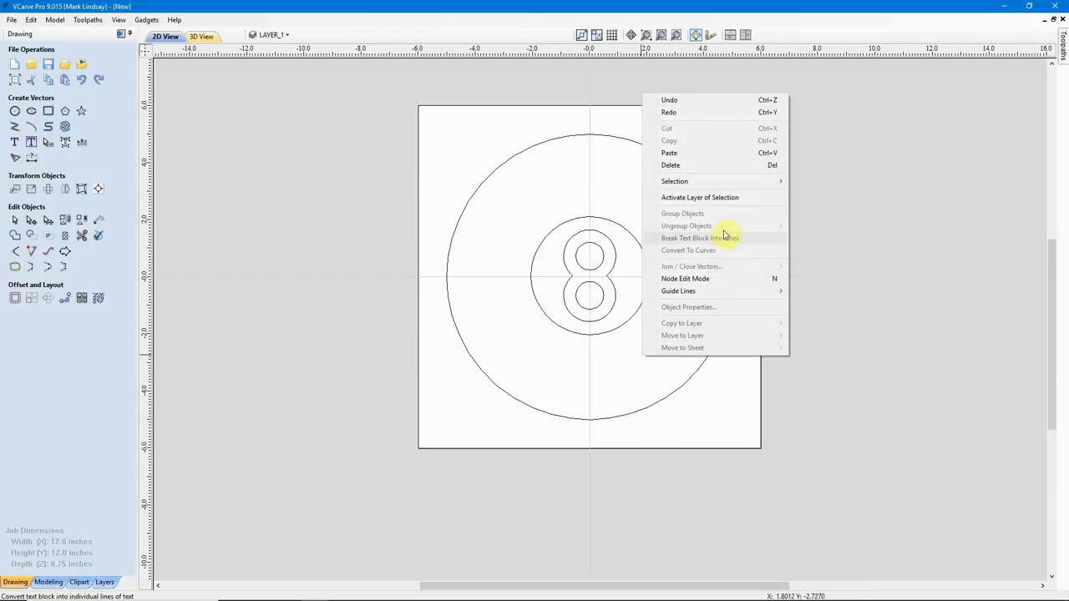
mouse_move(725, 184)
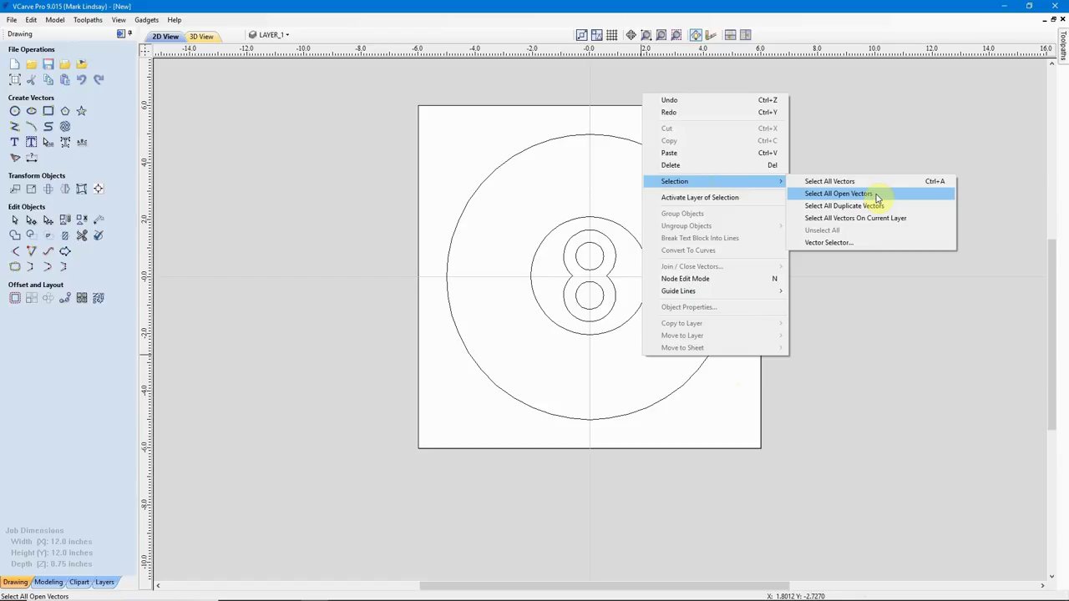
left_click(876, 195)
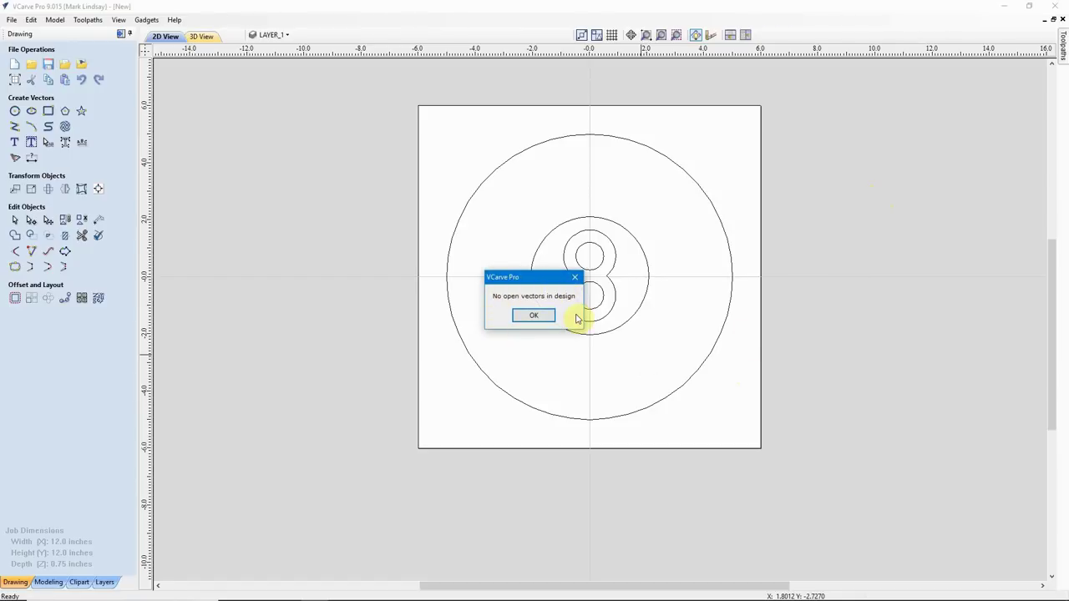
left_click(534, 316)
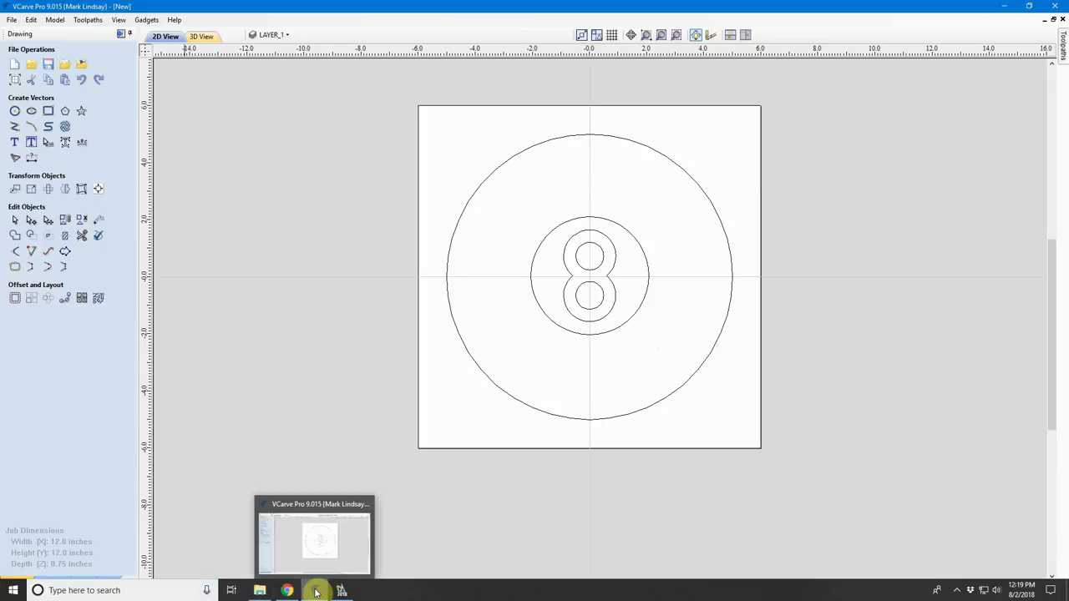
Launch another VCarve Pro window and create a single-sided job 12 by 12 inches and 0.75 inches thick, with the datum at the center
right_click(316, 591)
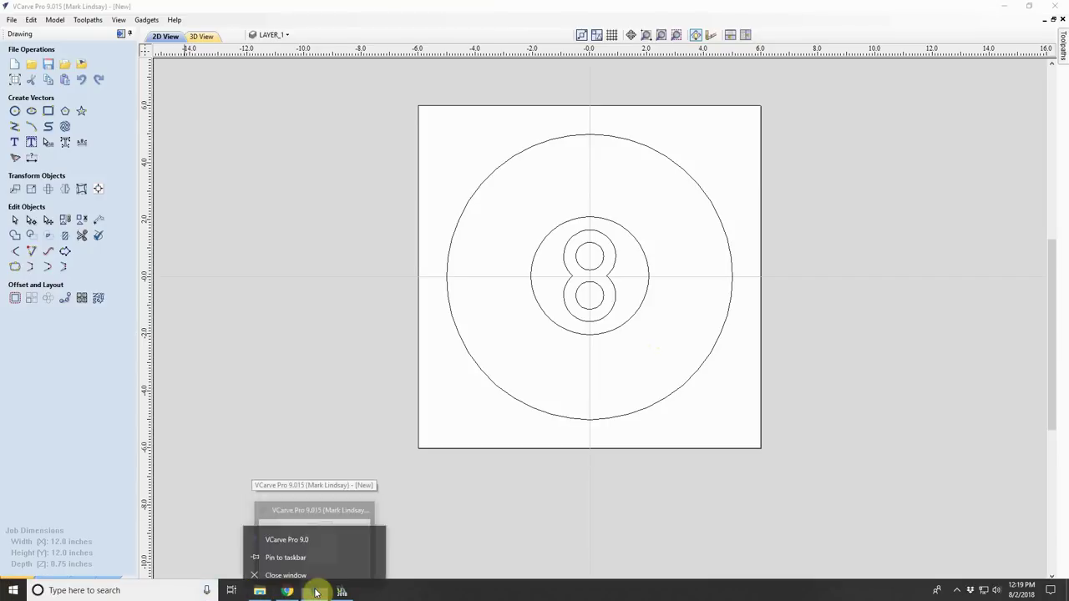
left_click(311, 531)
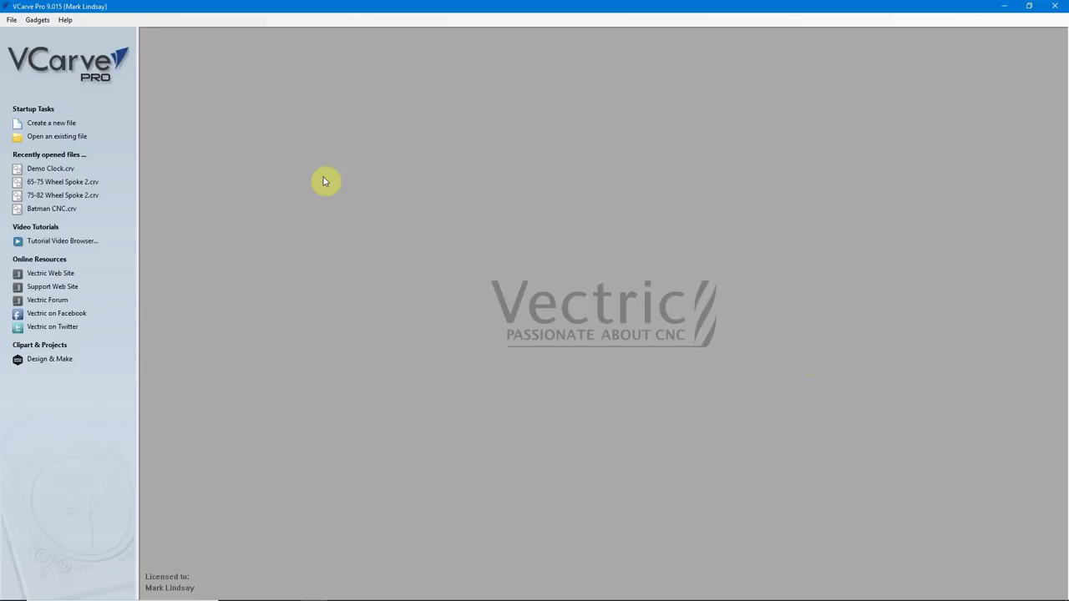
left_click(48, 123)
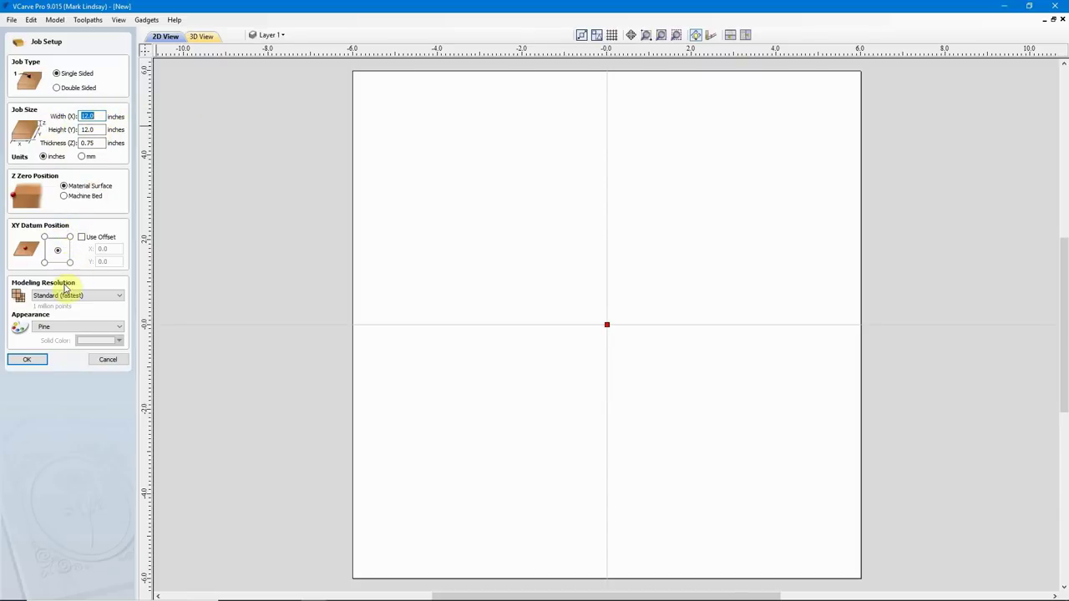
left_click(32, 359)
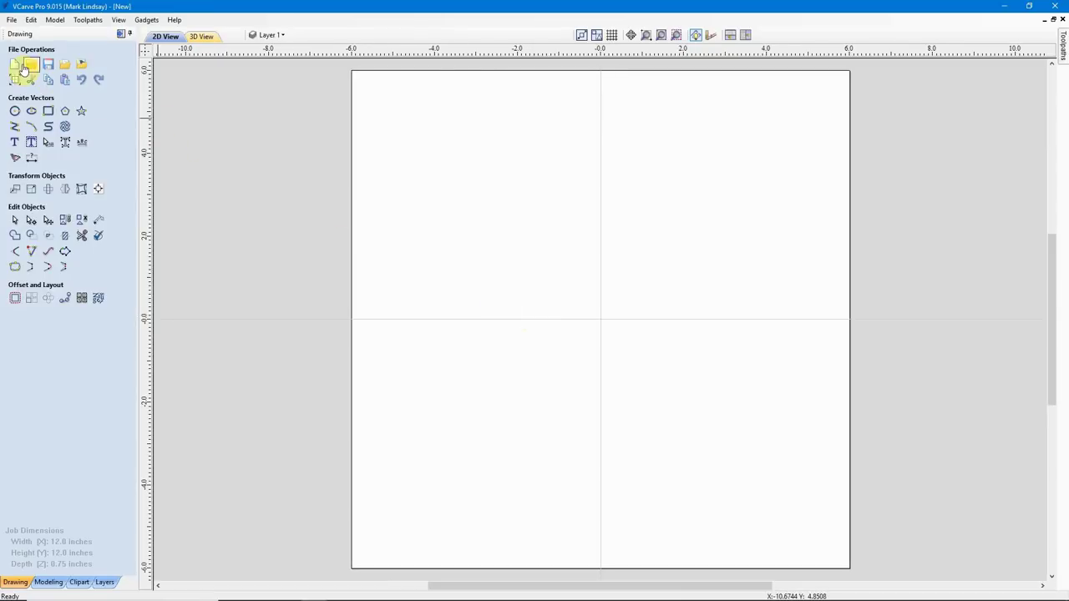
Import the vectors from the file 8InchCornerClamps.dxf into the new job and deselect them
left_click(11, 20)
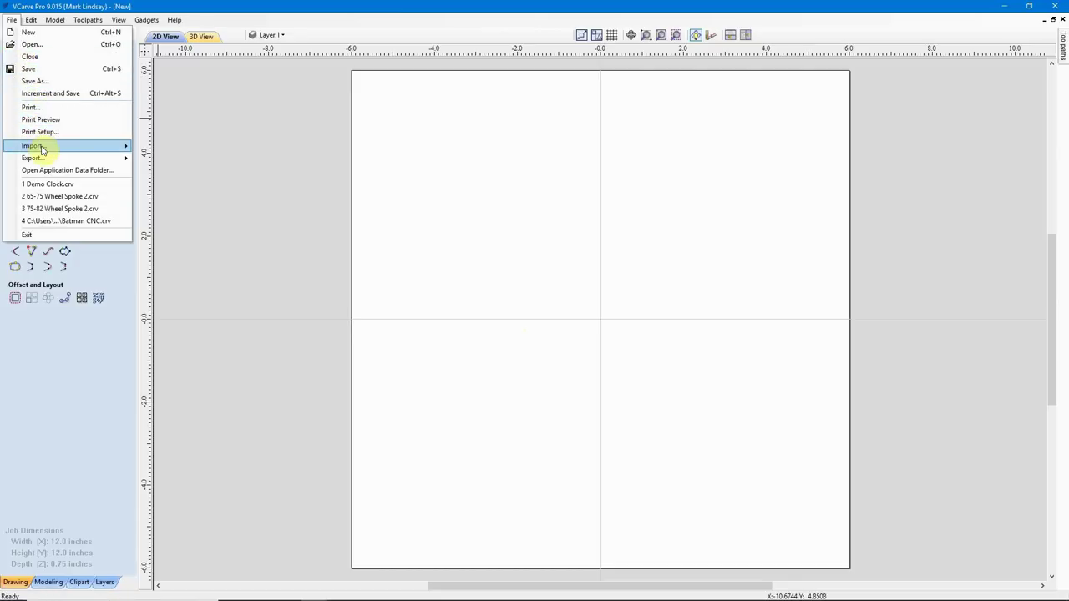
mouse_move(42, 149)
left_click(201, 146)
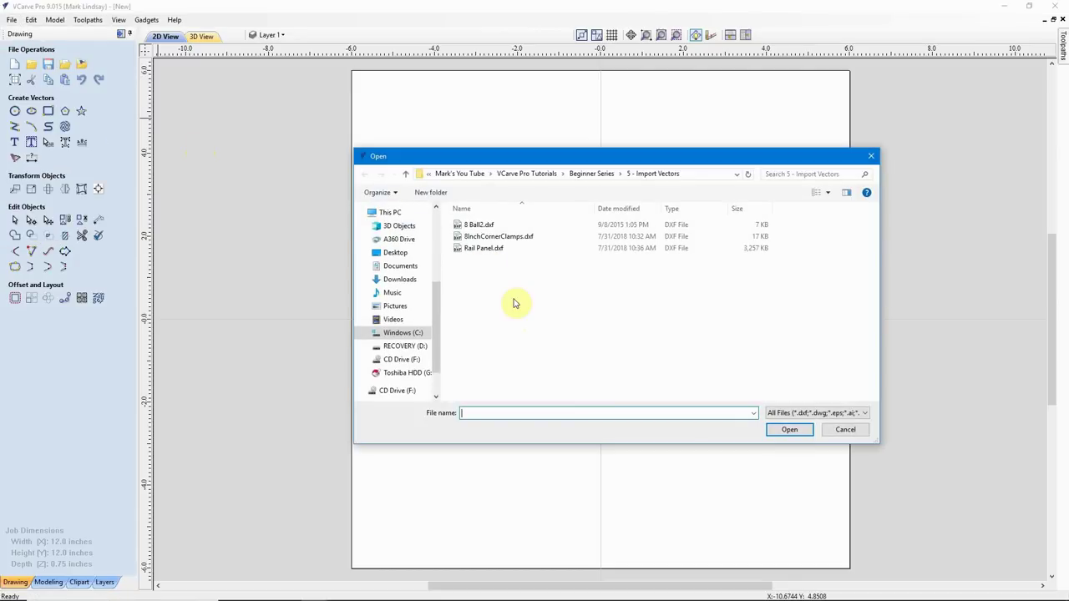
left_click(520, 240)
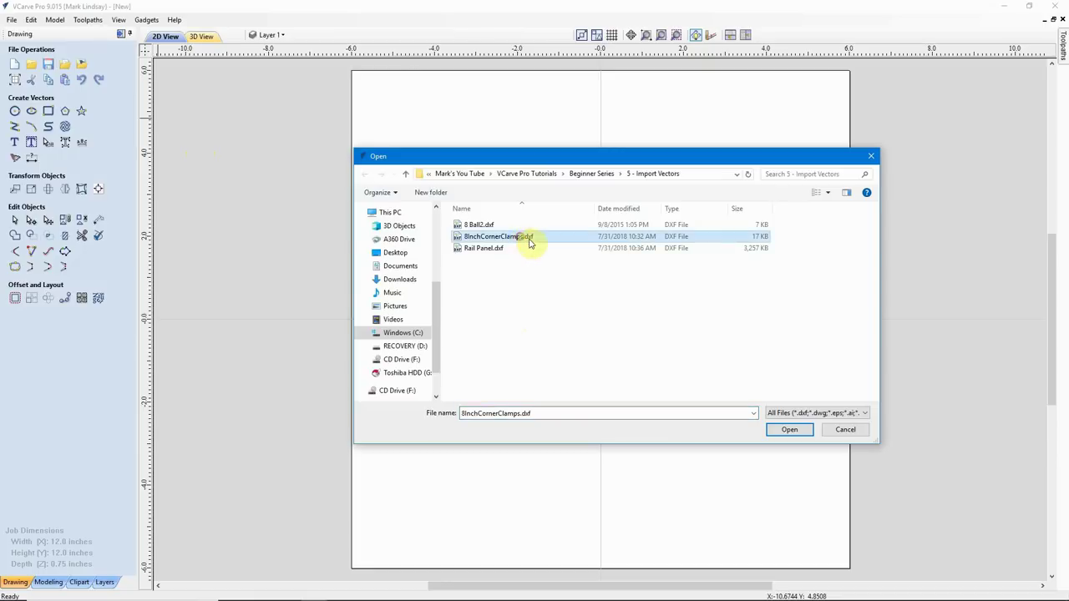
left_click(789, 430)
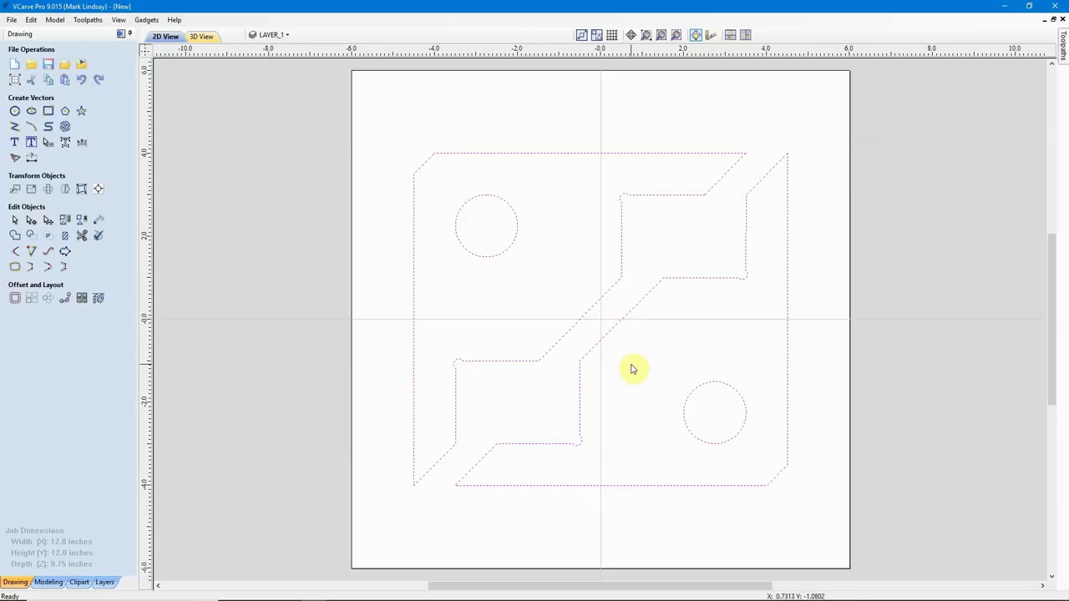
left_click(817, 359)
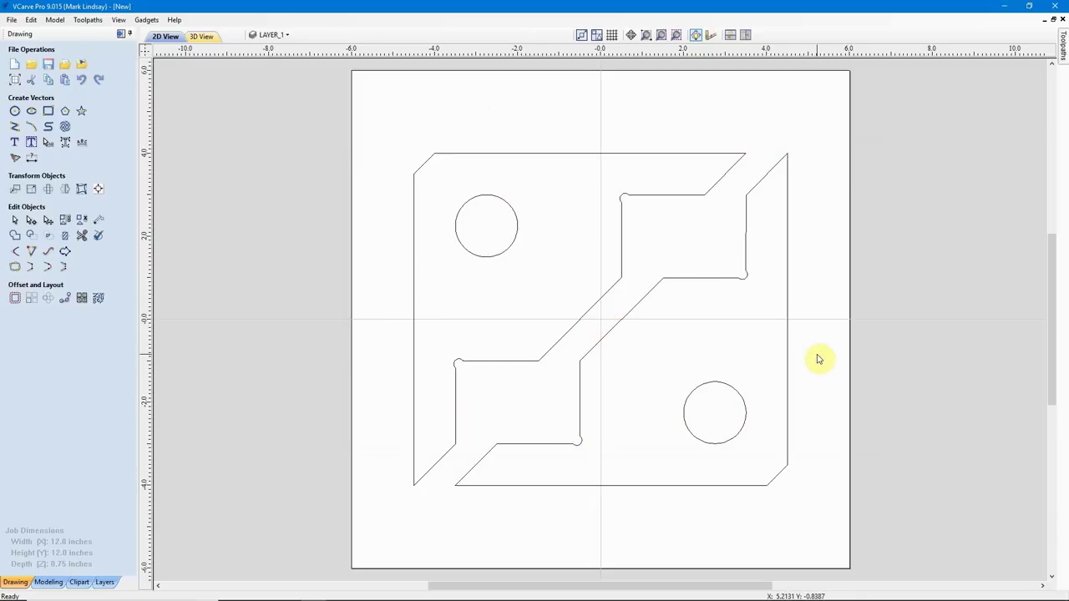
Check the corner clamp design for open vectors by selecting all open vectors, and clear the selection
right_click(659, 366)
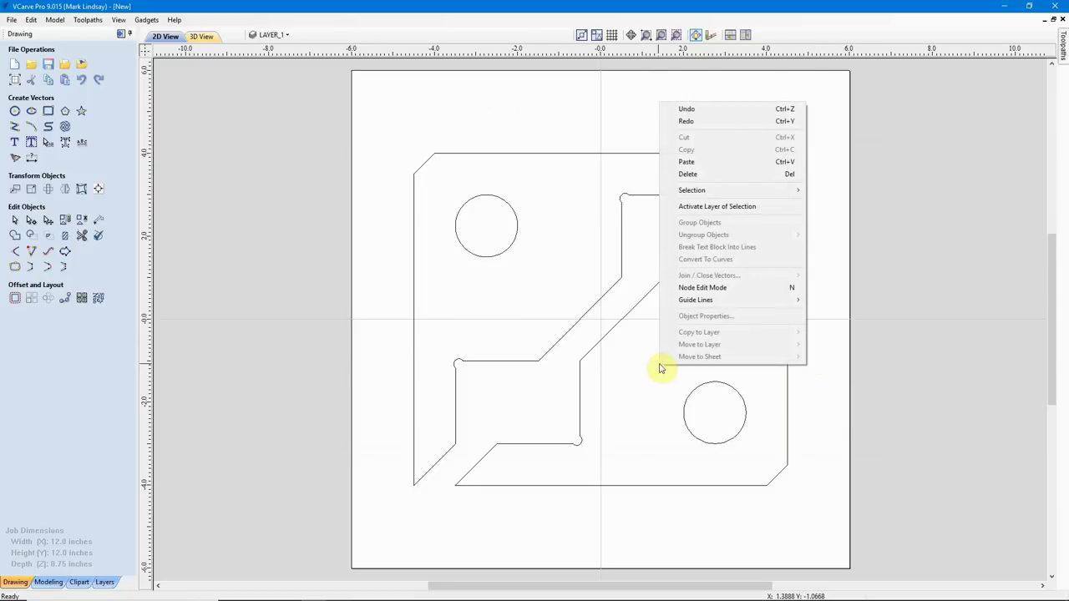
mouse_move(766, 189)
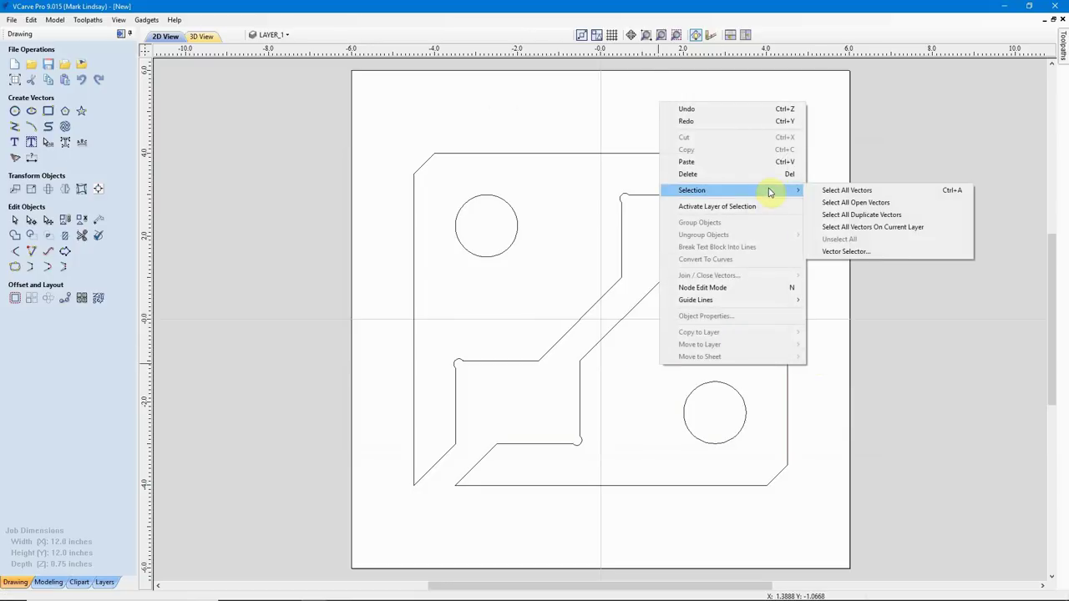
left_click(891, 205)
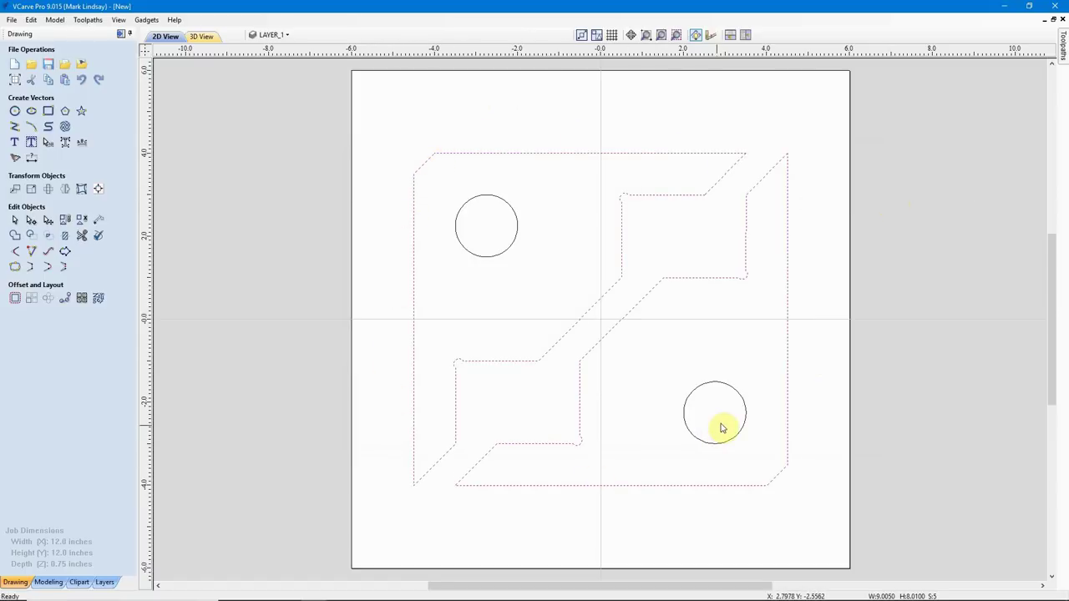
left_click(572, 285)
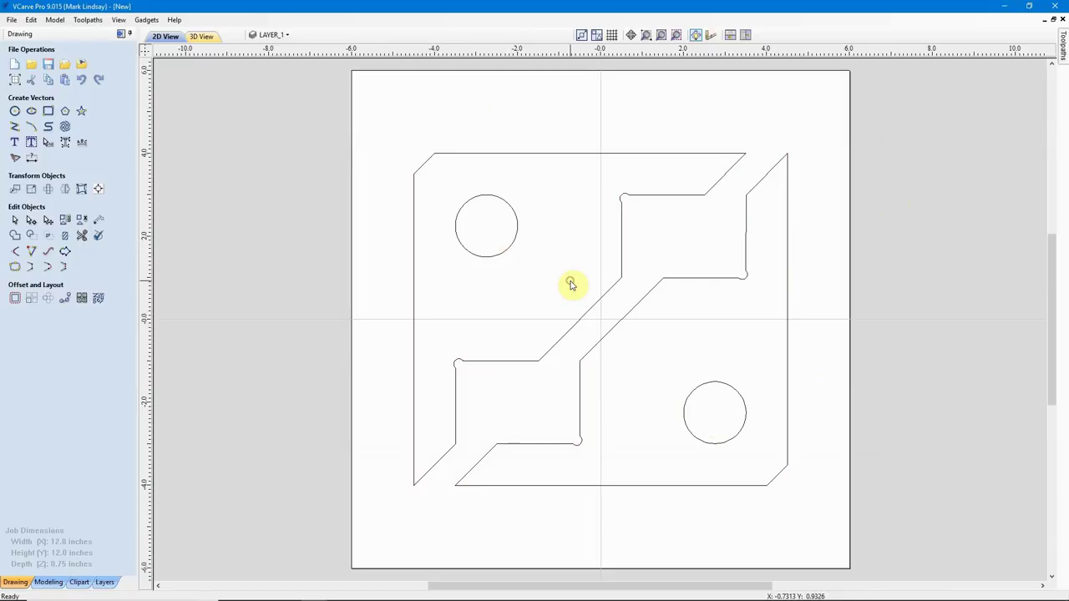
Examine the separate vector segments that make up the two clamp outlines one by one, and deselect them
left_click(579, 154)
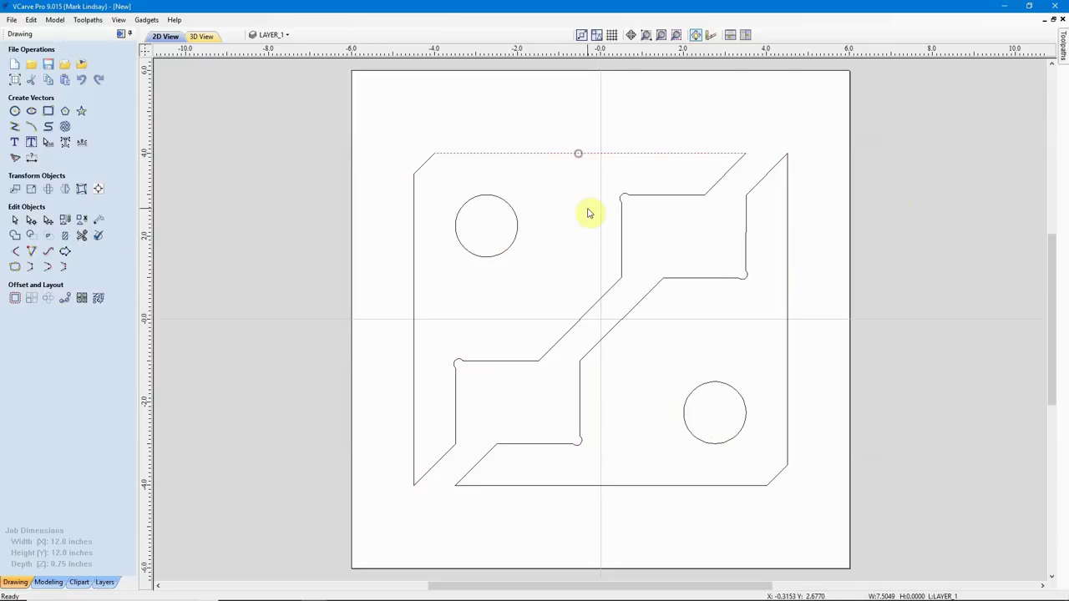
left_click(420, 169)
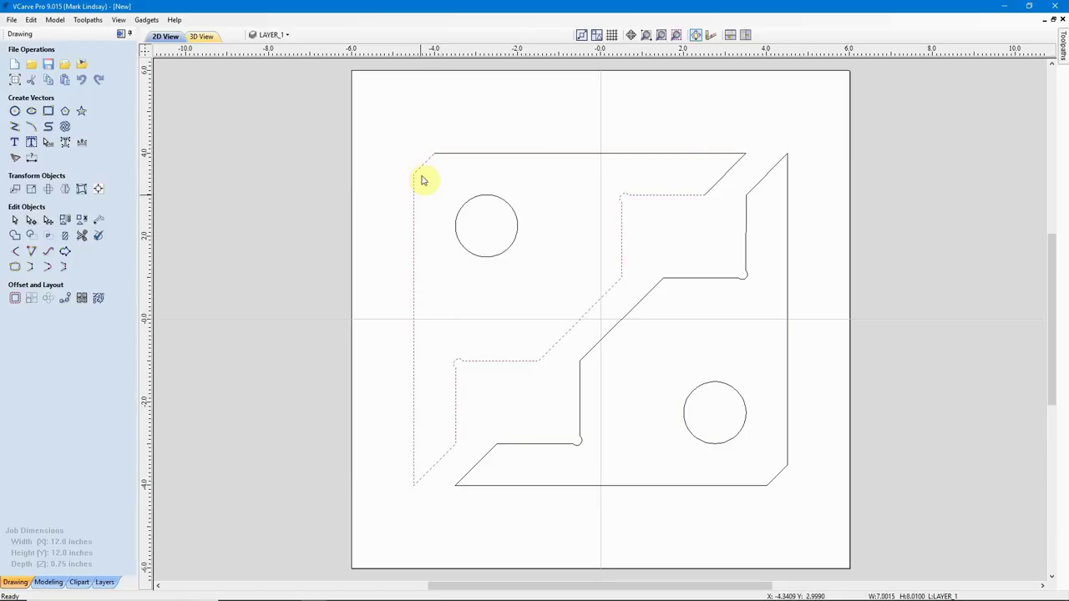
left_click(724, 177)
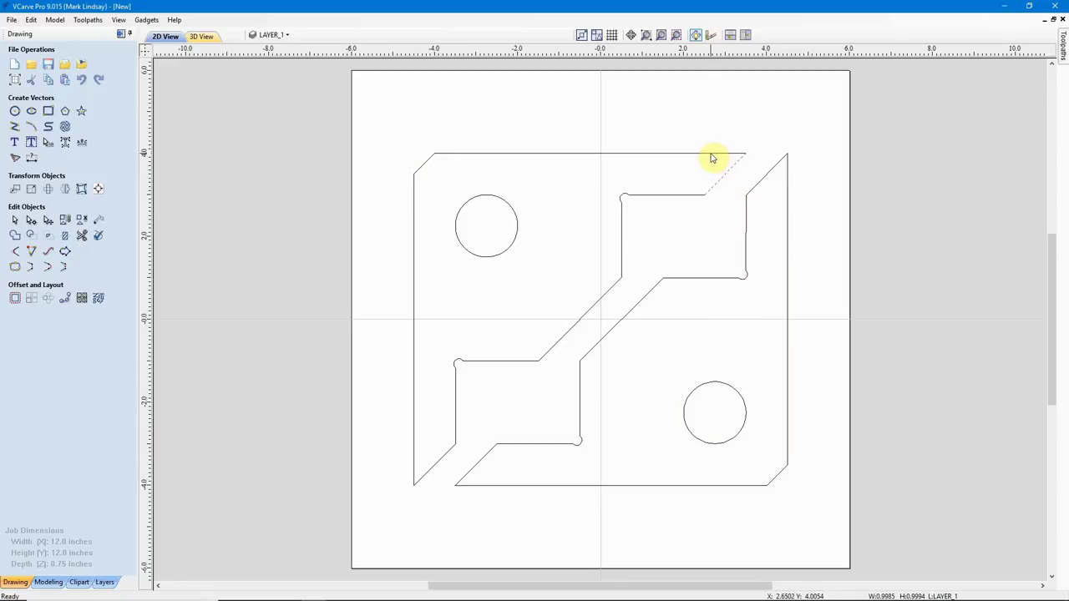
left_click(710, 156)
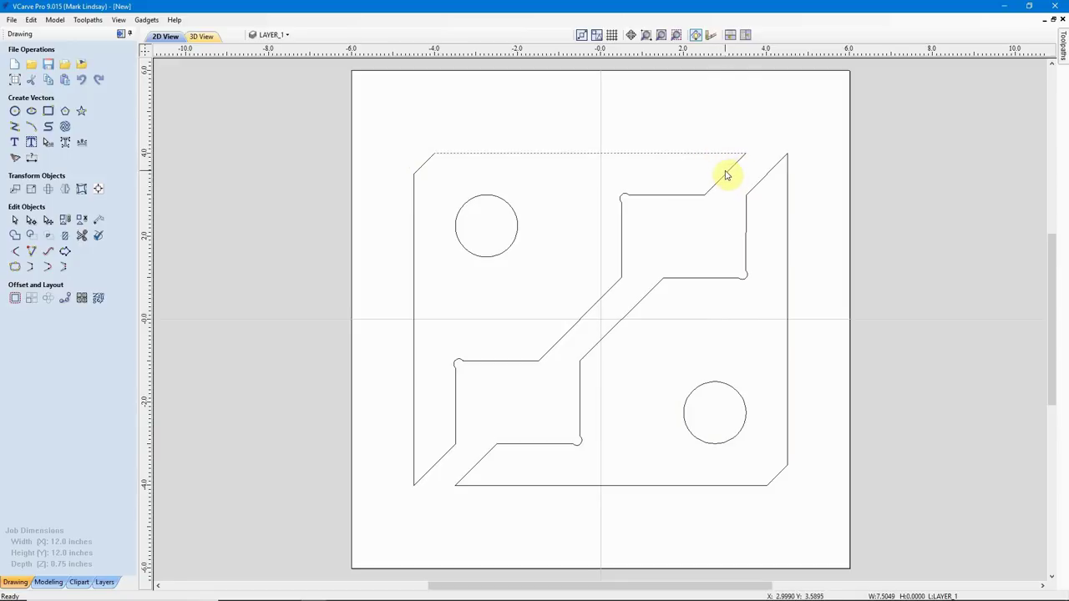
key("Escape")
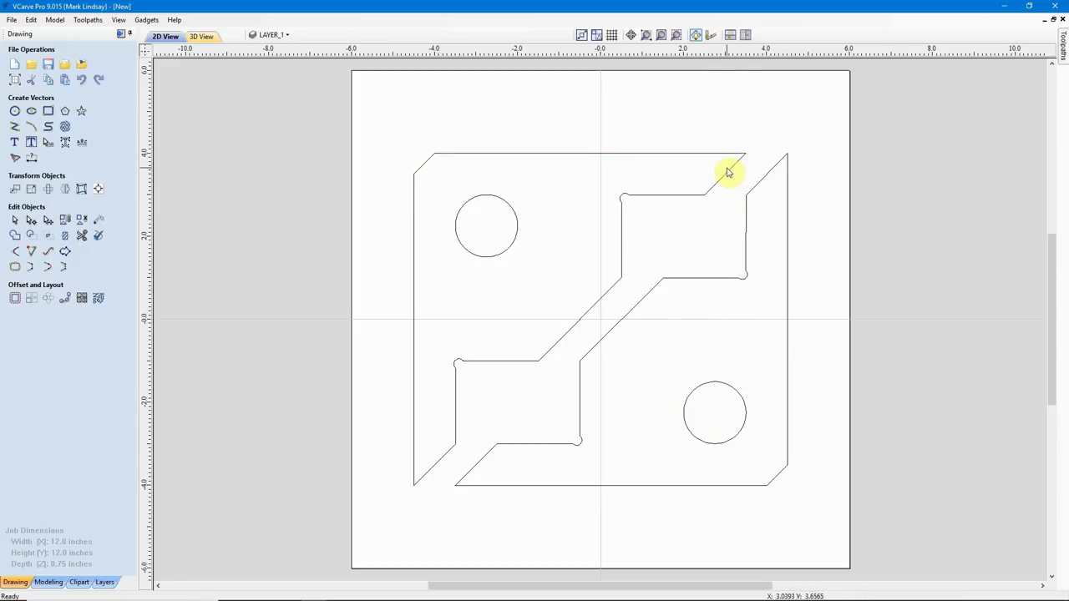
left_click(731, 175)
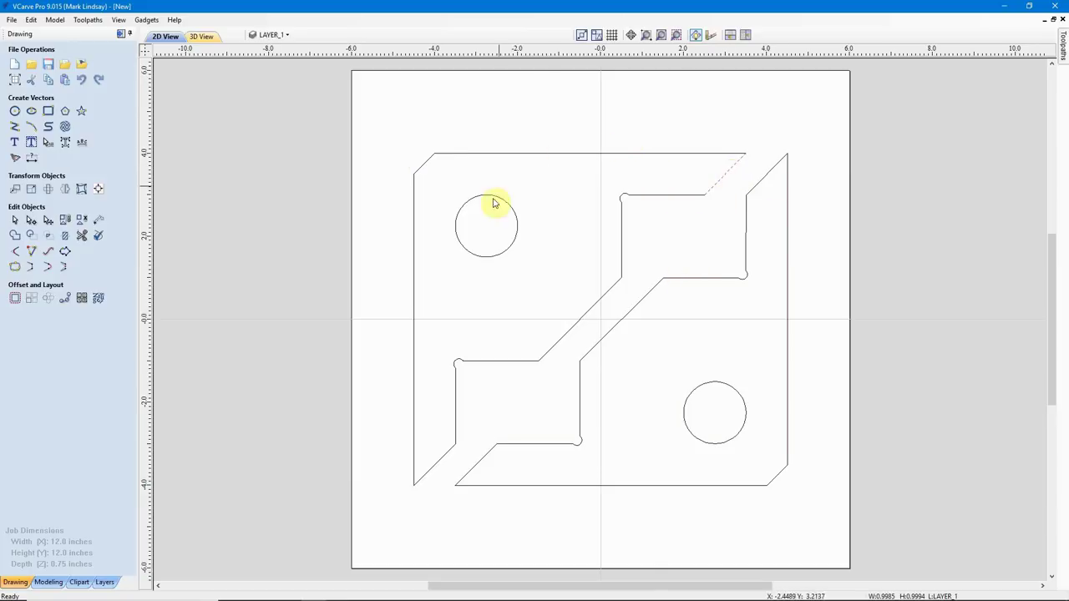
left_click(762, 179)
left_click(787, 243)
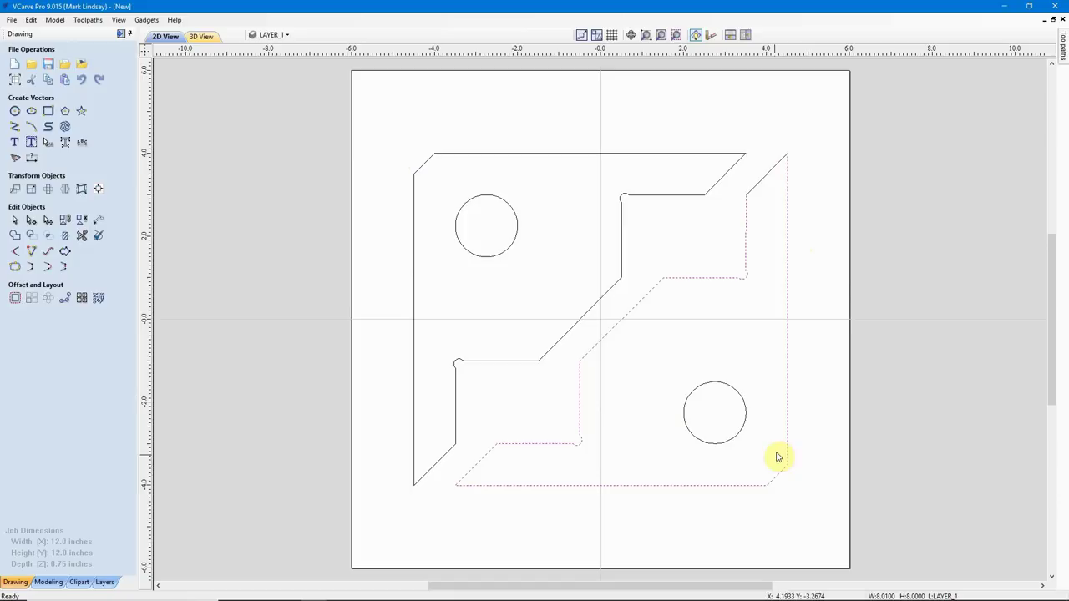
left_click(815, 148)
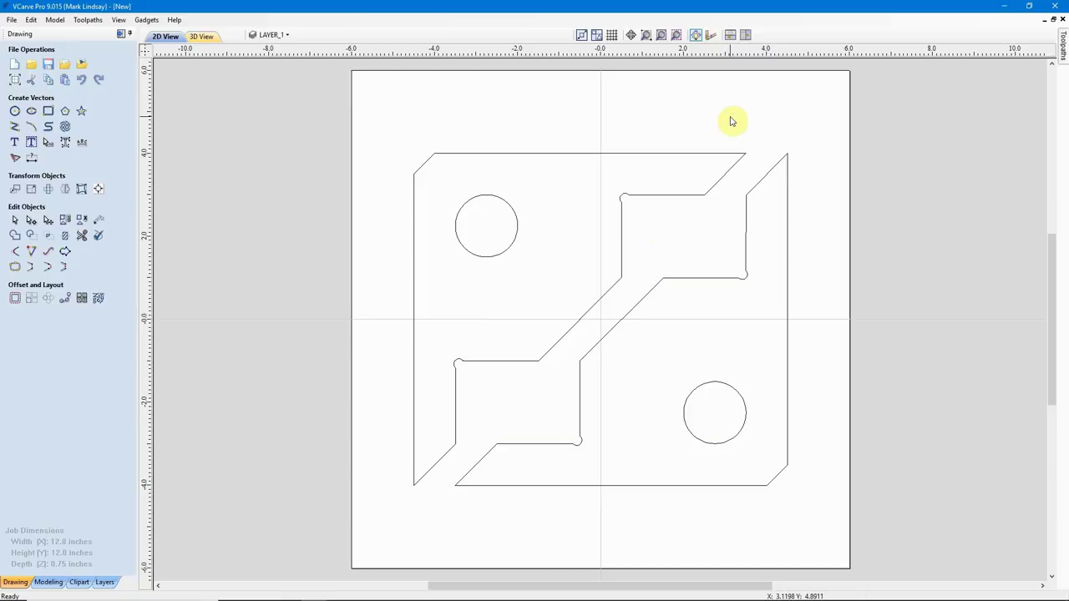
Join the open segments of the upper-left clamp outline with a tolerance of .0004 inches, and check the joined outline
left_click_drag(727, 118, 584, 232)
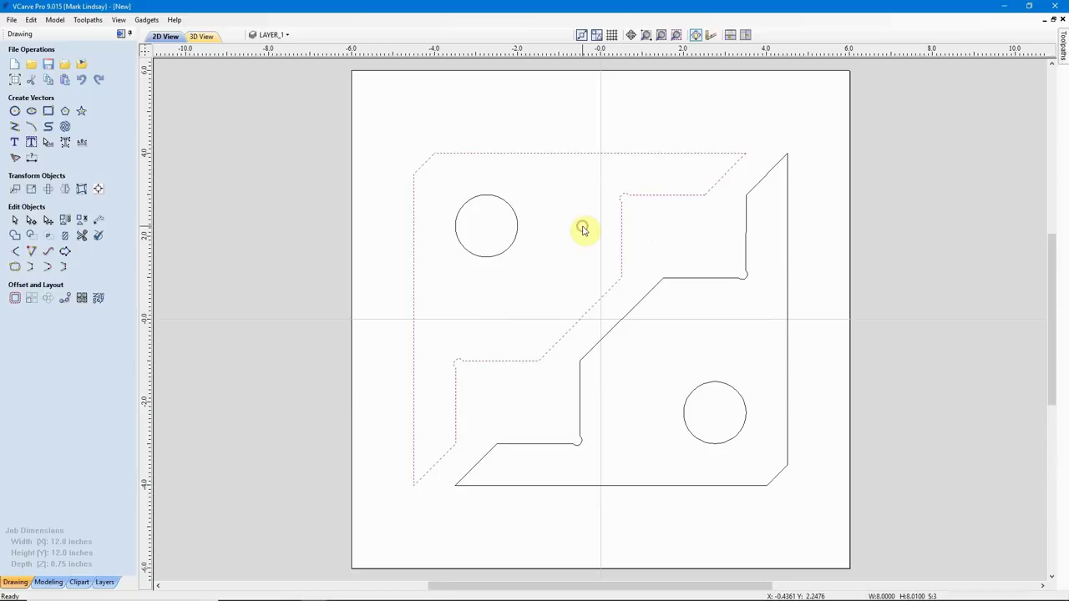
left_click(16, 268)
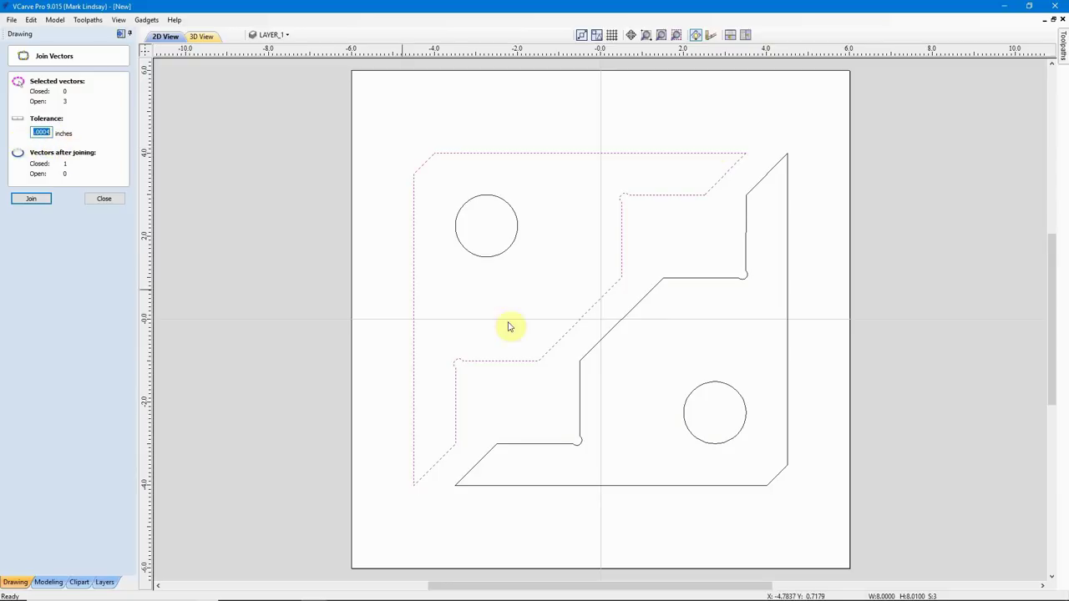
left_click(30, 200)
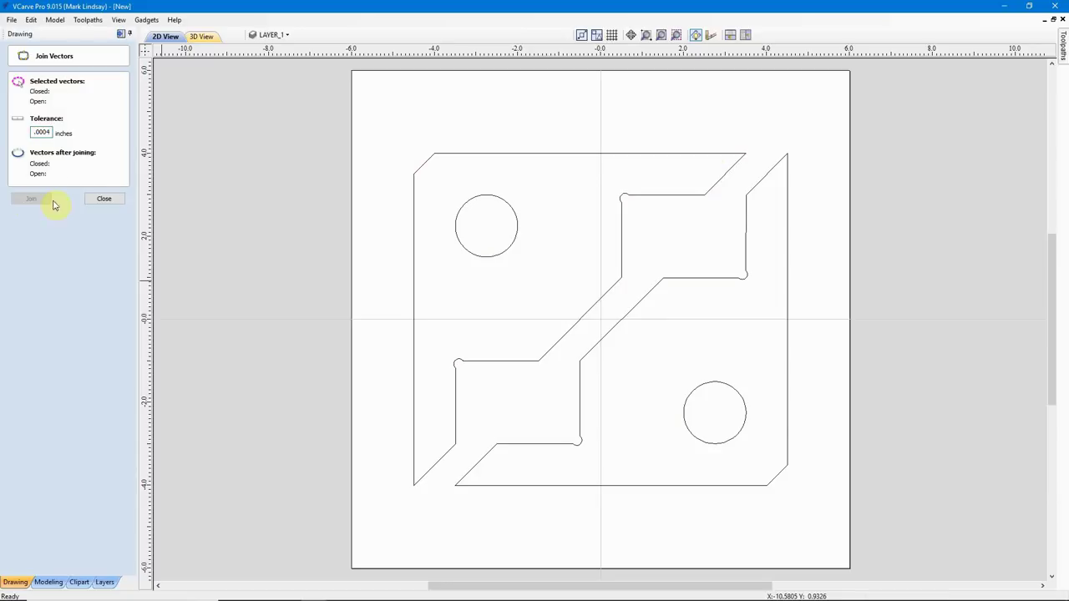
left_click(414, 299)
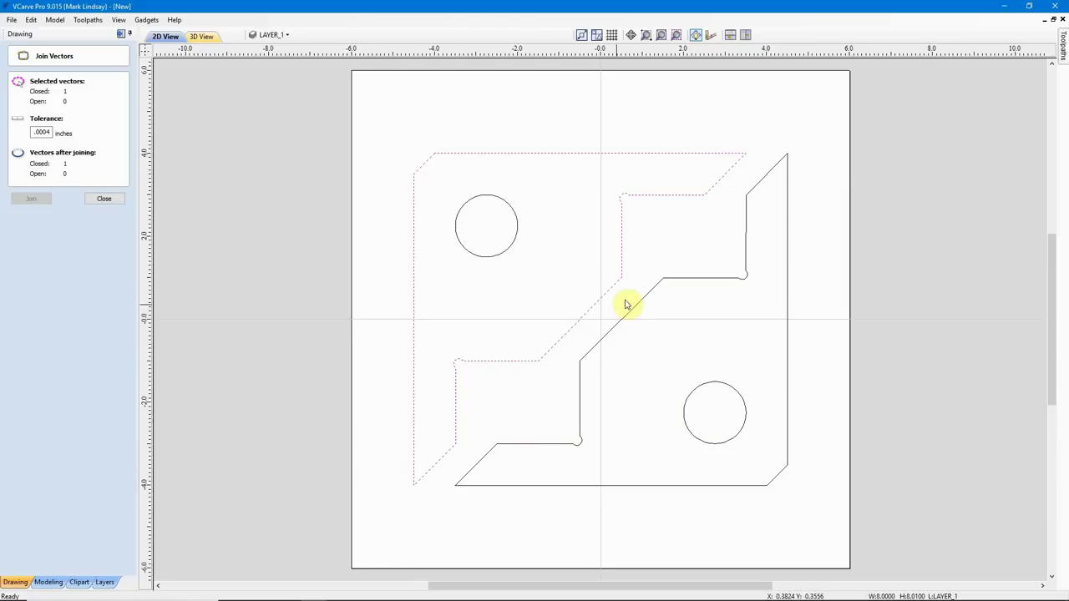
left_click(704, 103)
Join the open segments of the lower-right clamp outline with a tolerance of .0004 inches, check it, and leave the Join Vectors tool
left_click_drag(811, 137, 761, 225)
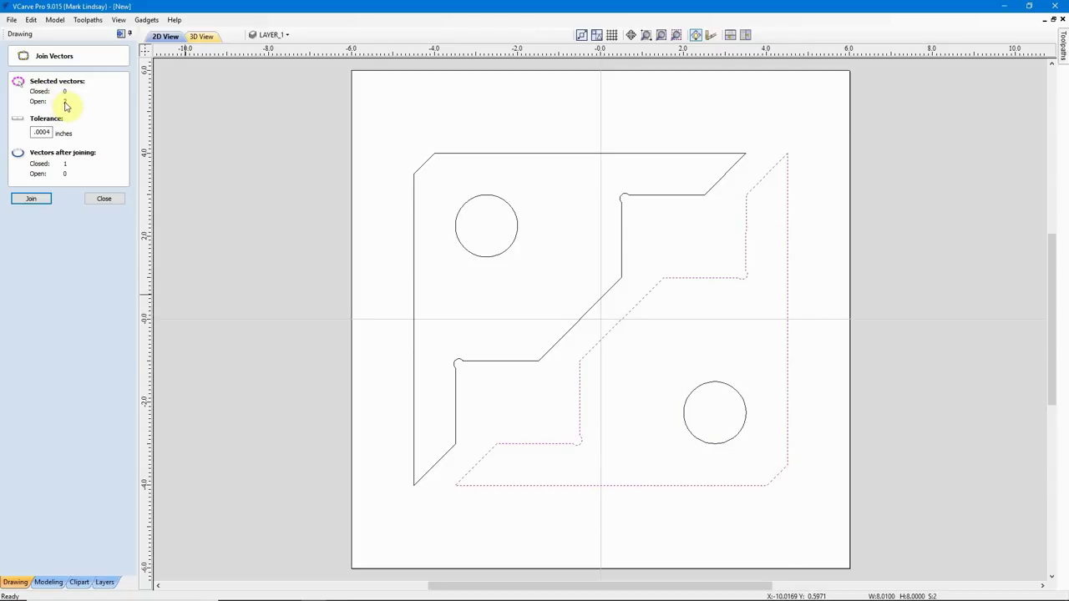
left_click(32, 199)
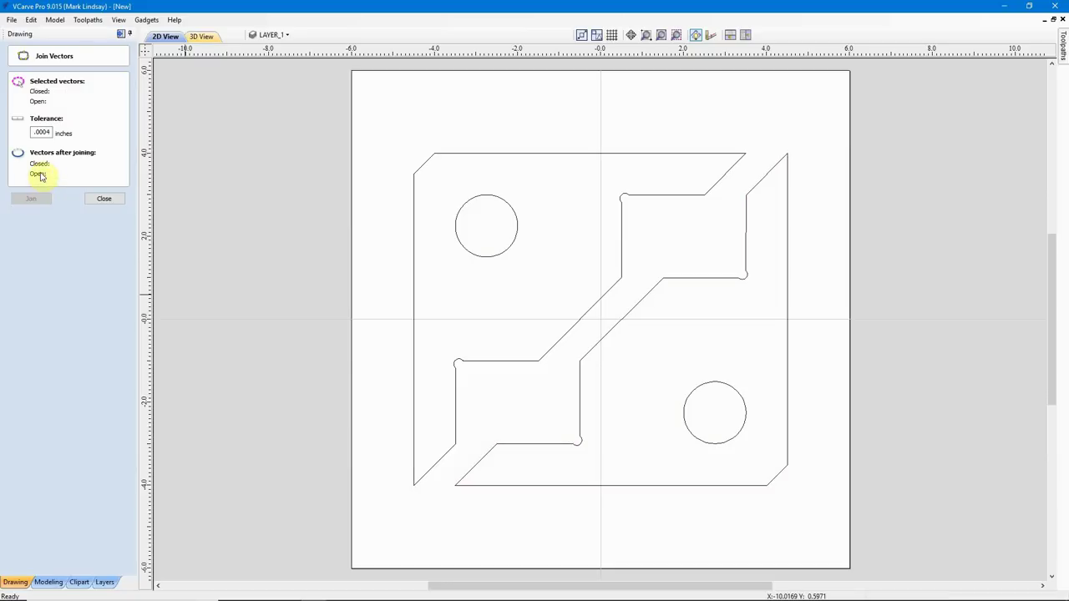
left_click(595, 352)
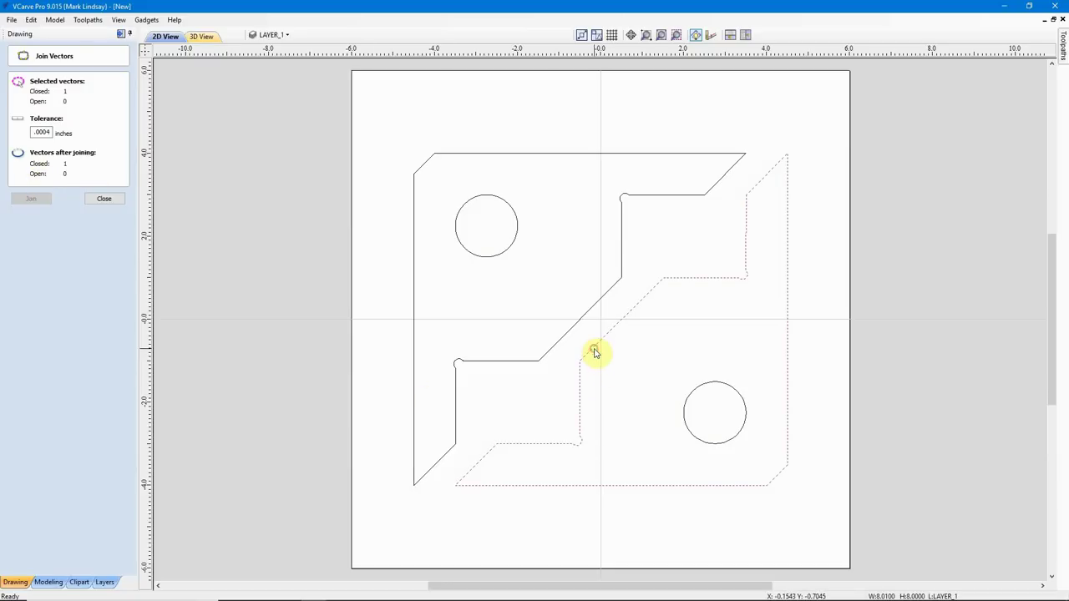
left_click(681, 371)
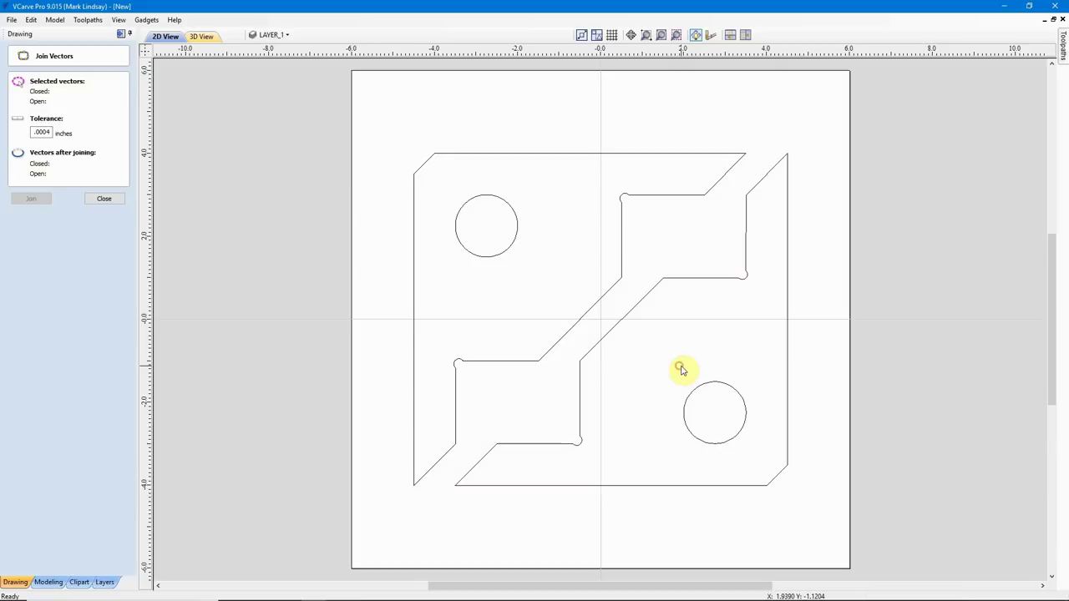
left_click(104, 200)
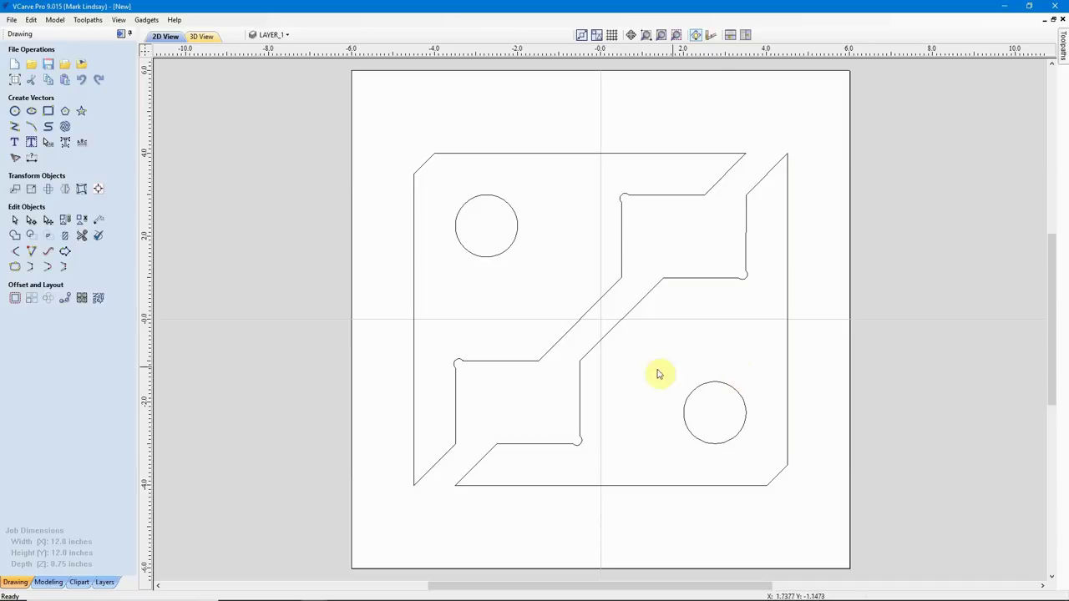
mouse_move(259, 595)
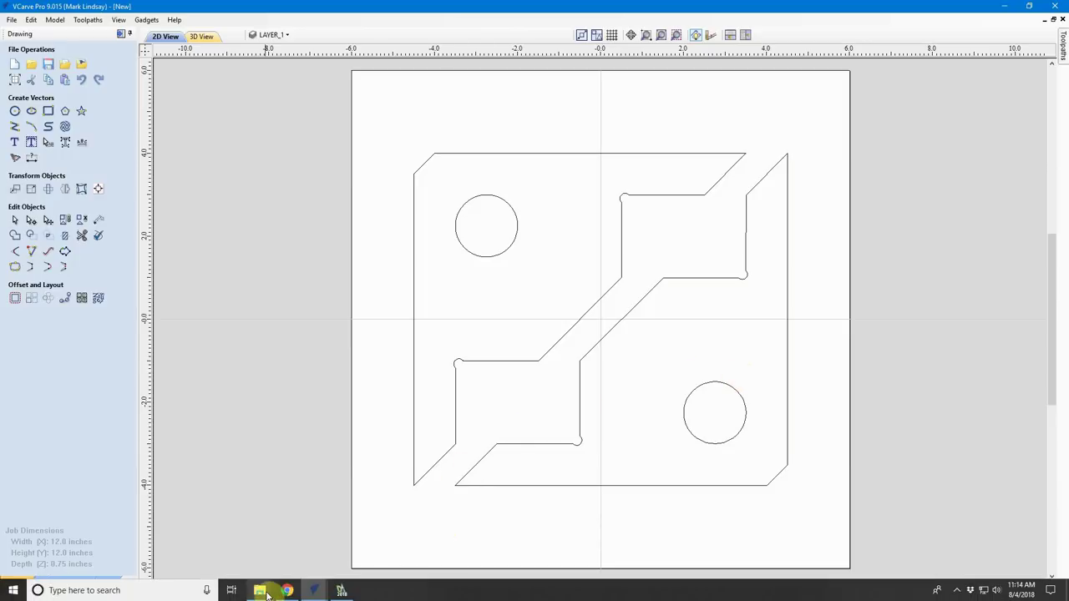
Switch to the Demo folder in File Explorer and compare the file sizes of Rail Panel.dxf, 8InchCornerClamps.dxf and 8 Ball2.dxf
left_click(316, 511)
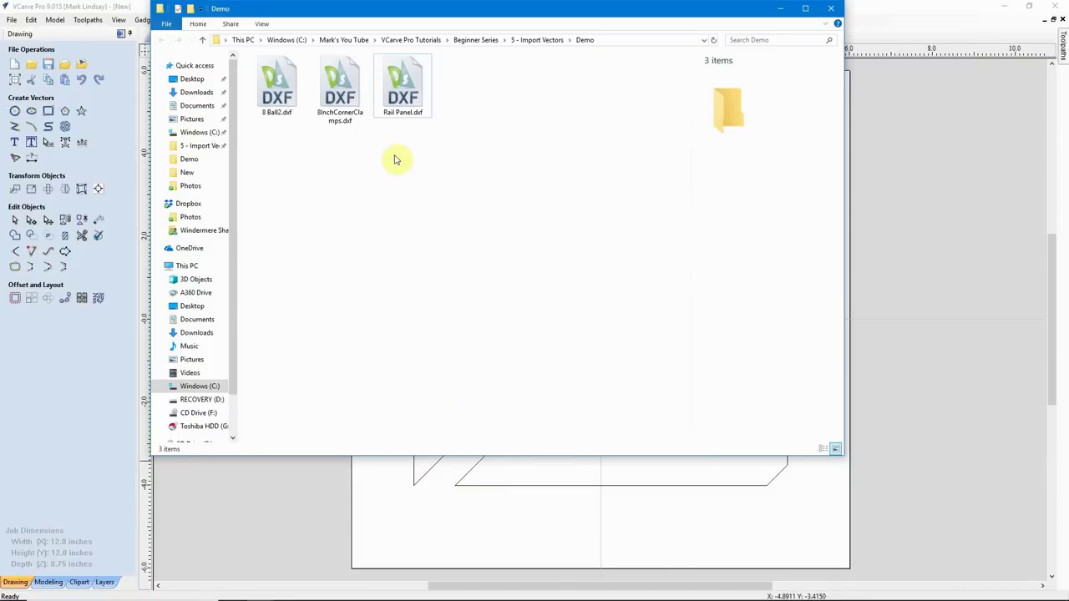
left_click(395, 89)
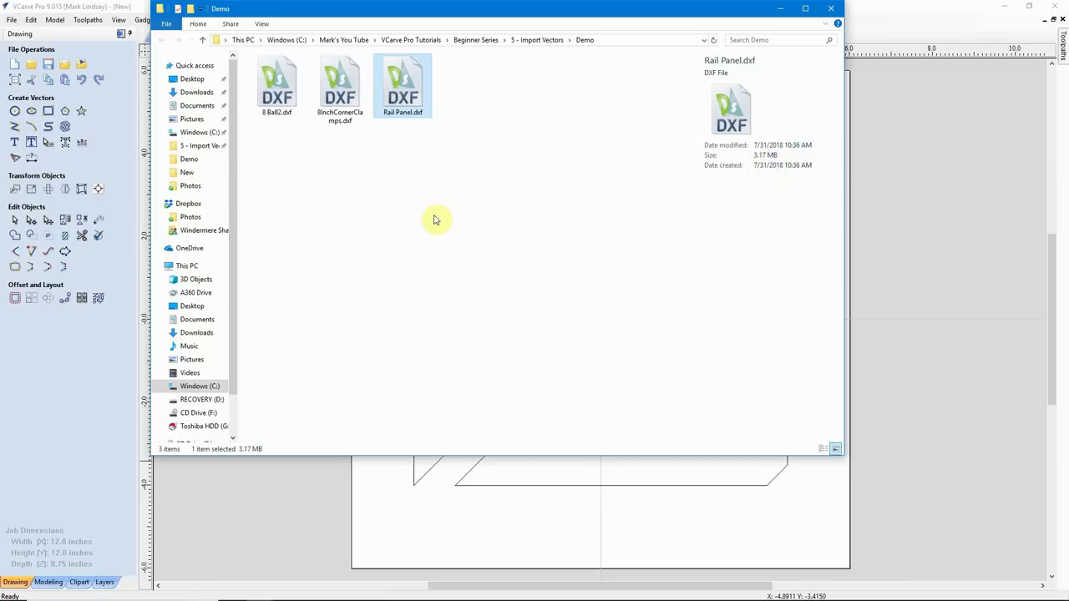
left_click(338, 93)
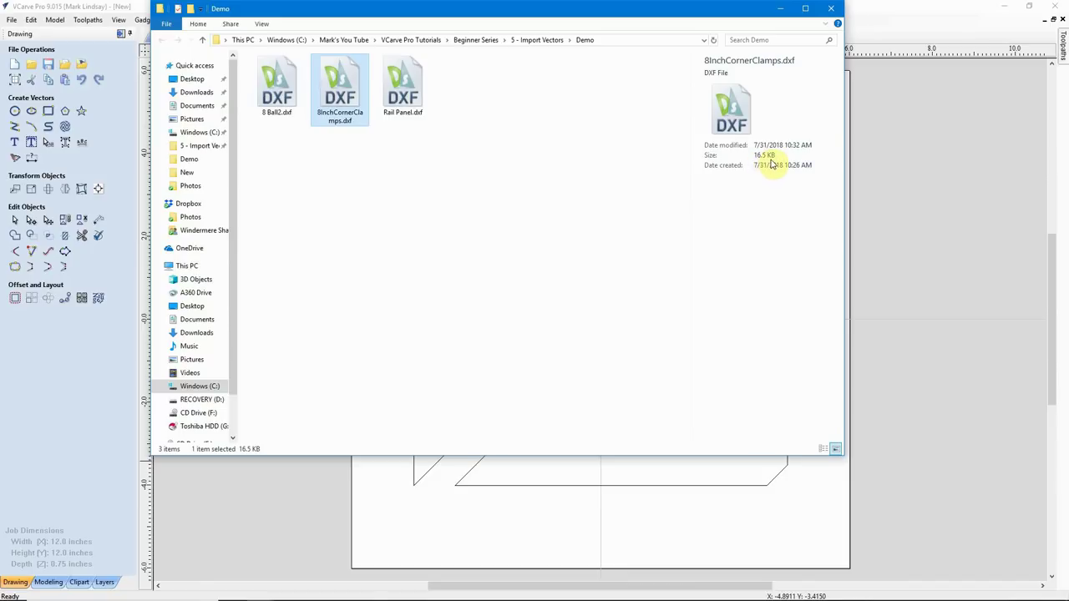
left_click(277, 96)
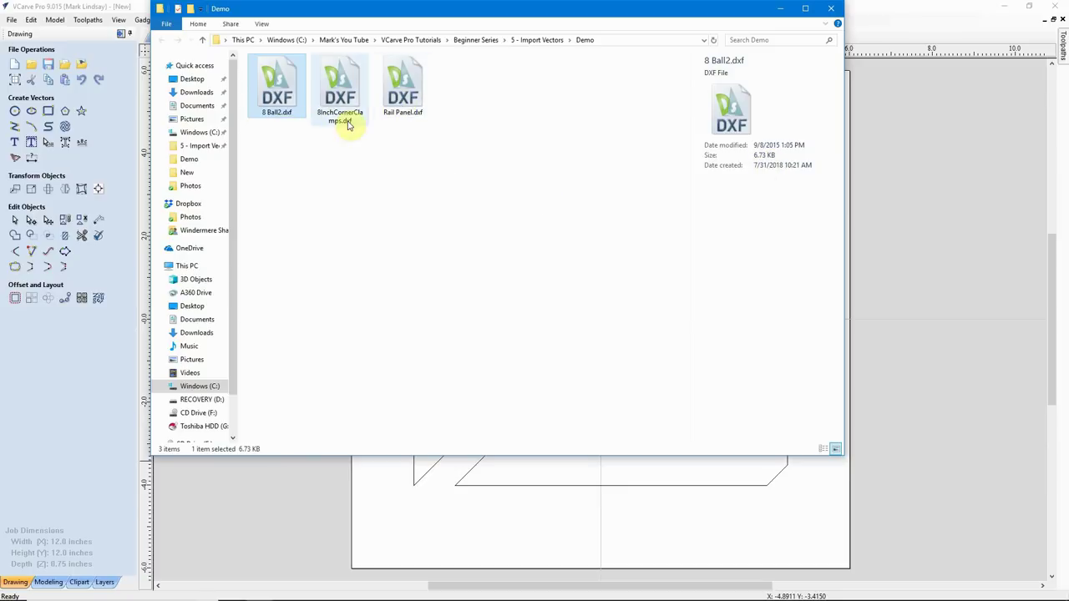
left_click(404, 90)
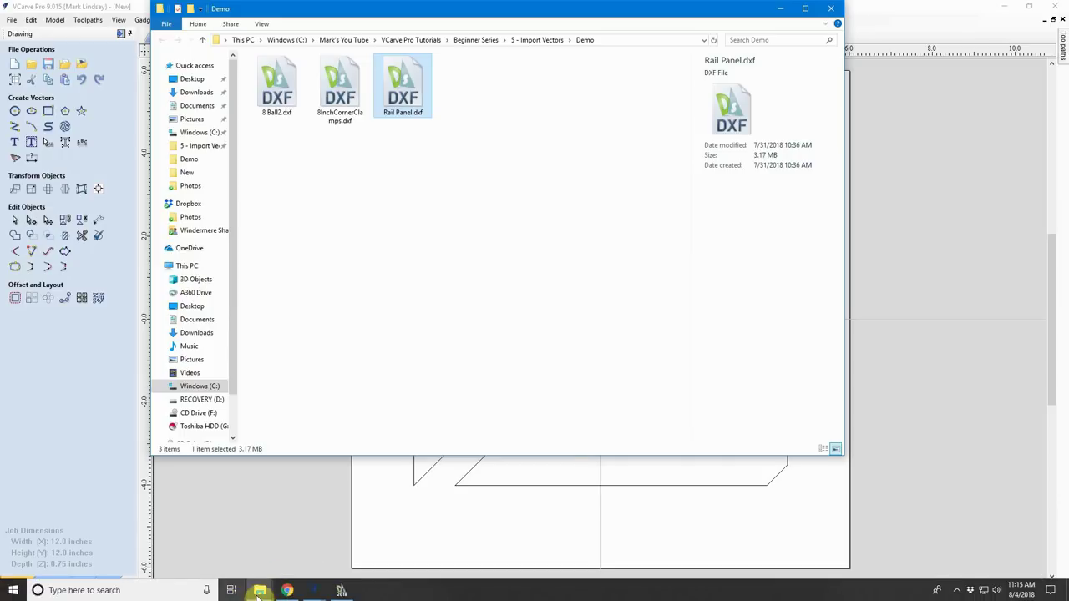
Switch to the VCarve Pro job with the rail panel model and examine it in 3D from several angles
mouse_move(309, 590)
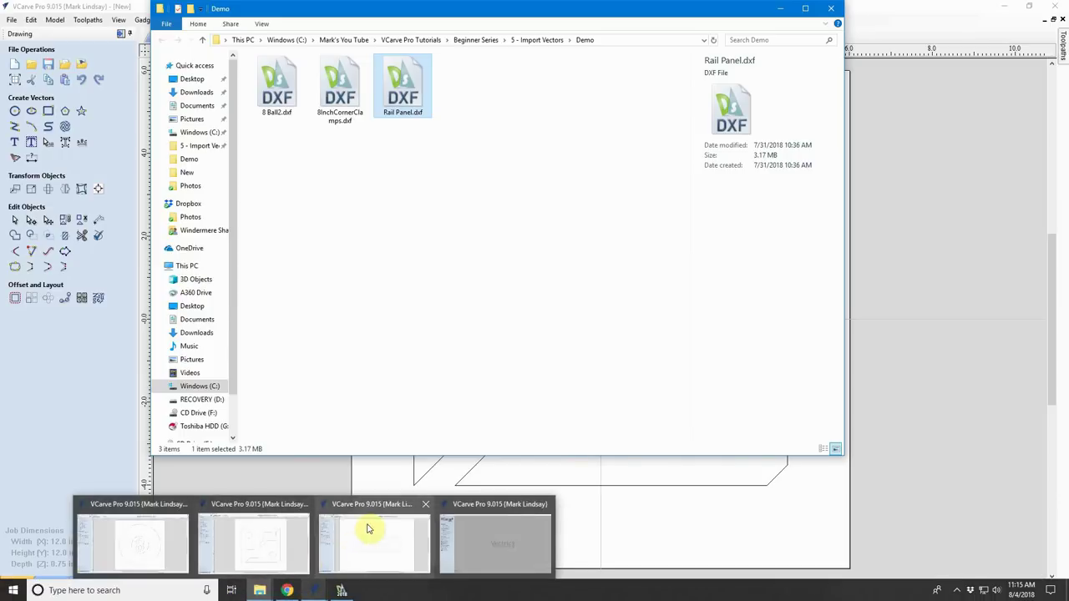
left_click(386, 509)
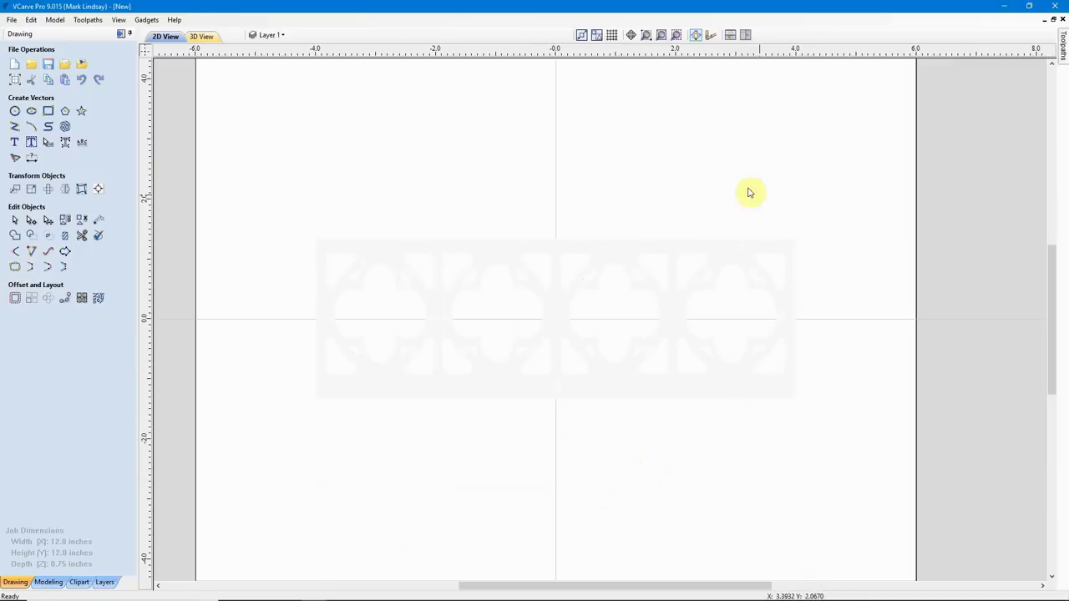
left_click(203, 36)
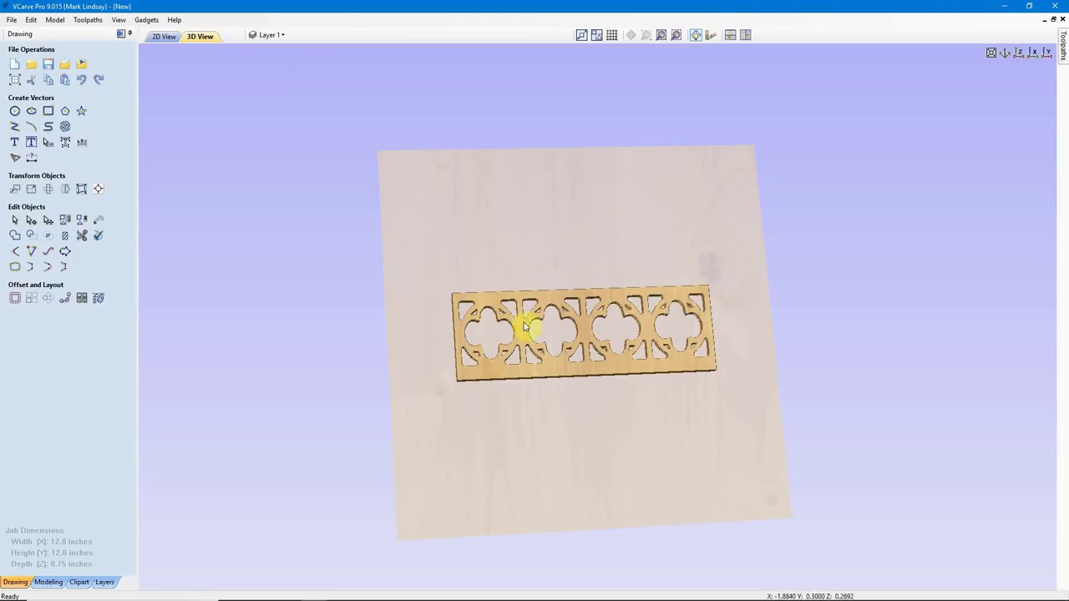
scroll(654, 394, "up", 2)
scroll(654, 394, "up", 2)
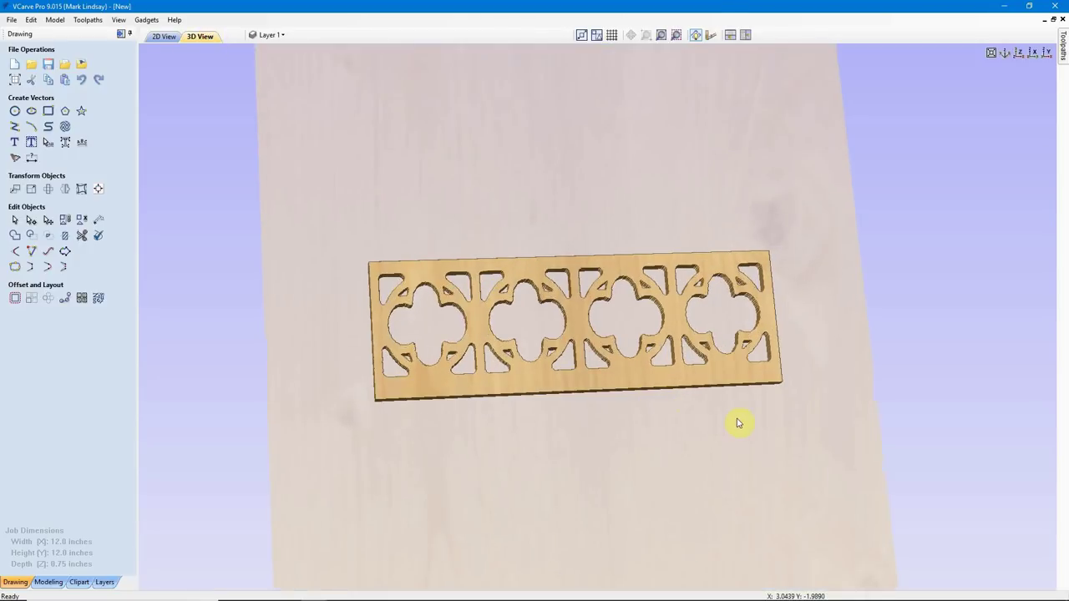
left_click_drag(715, 433, 693, 468)
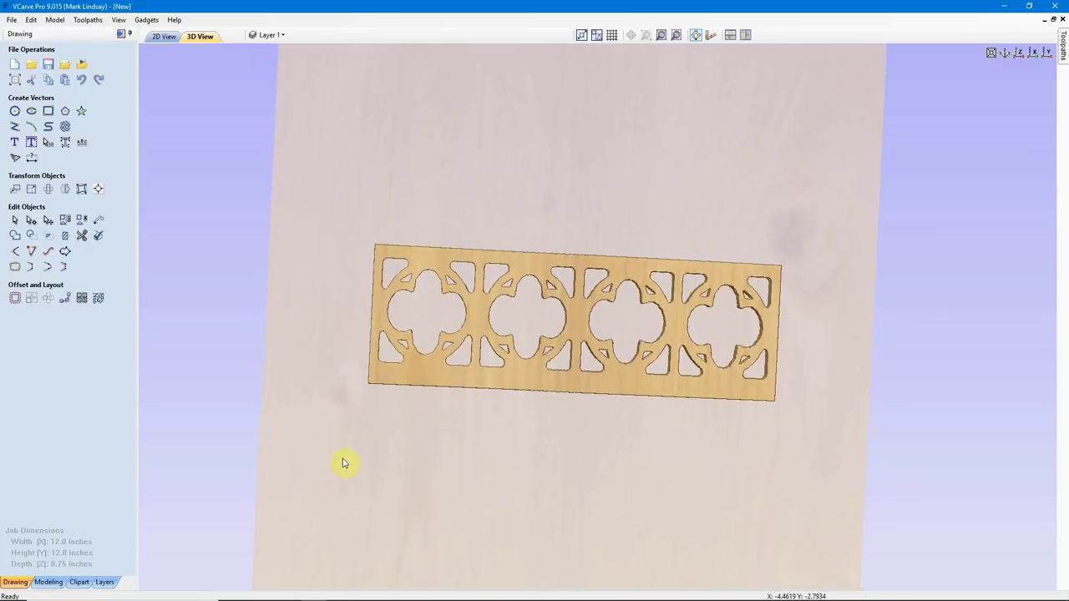
left_click_drag(342, 463, 444, 342)
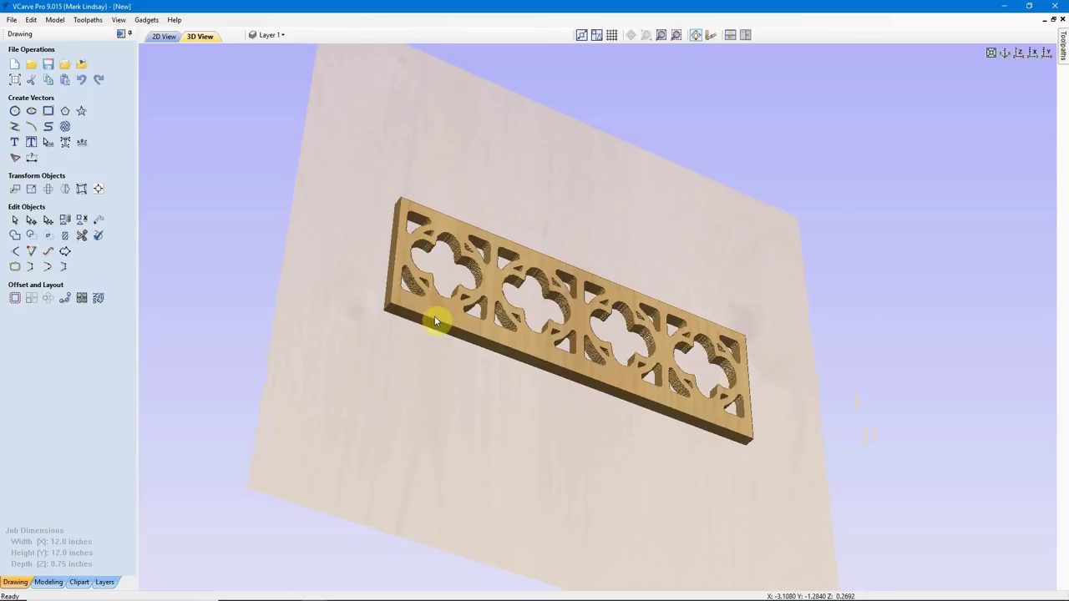
left_click_drag(406, 340, 468, 409)
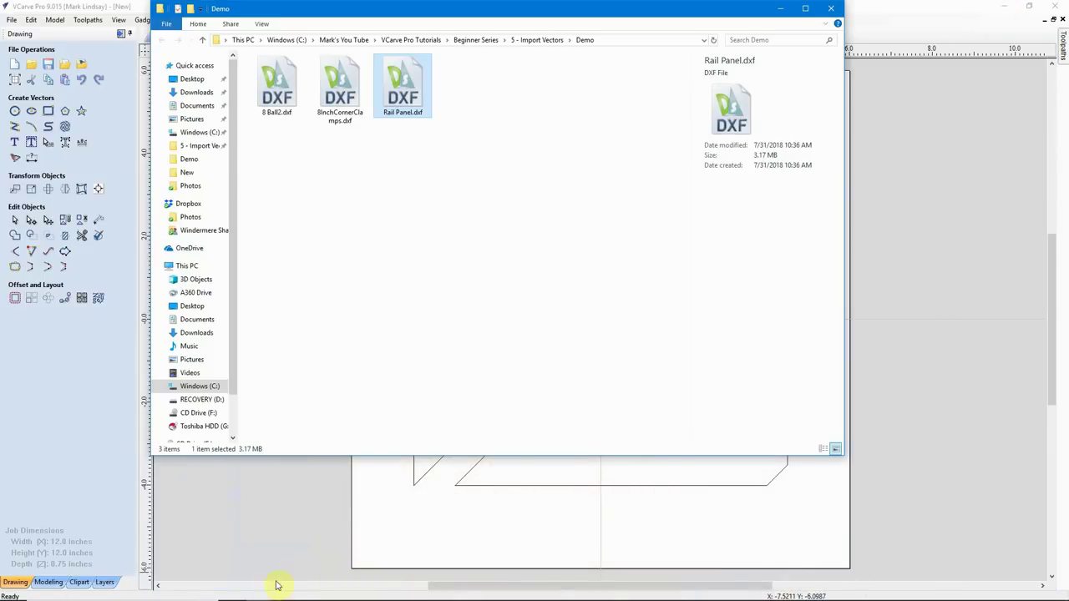
In the empty VCarve Pro window, create a new single-sided job of 12 x 12 inches, 0.75 inches thick
mouse_move(314, 591)
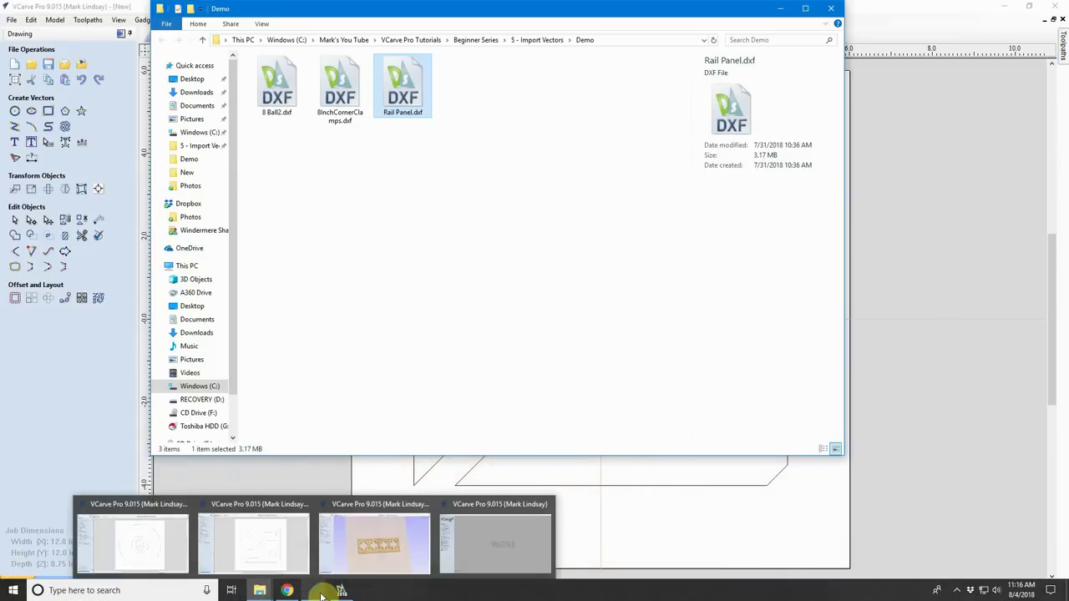
left_click(459, 541)
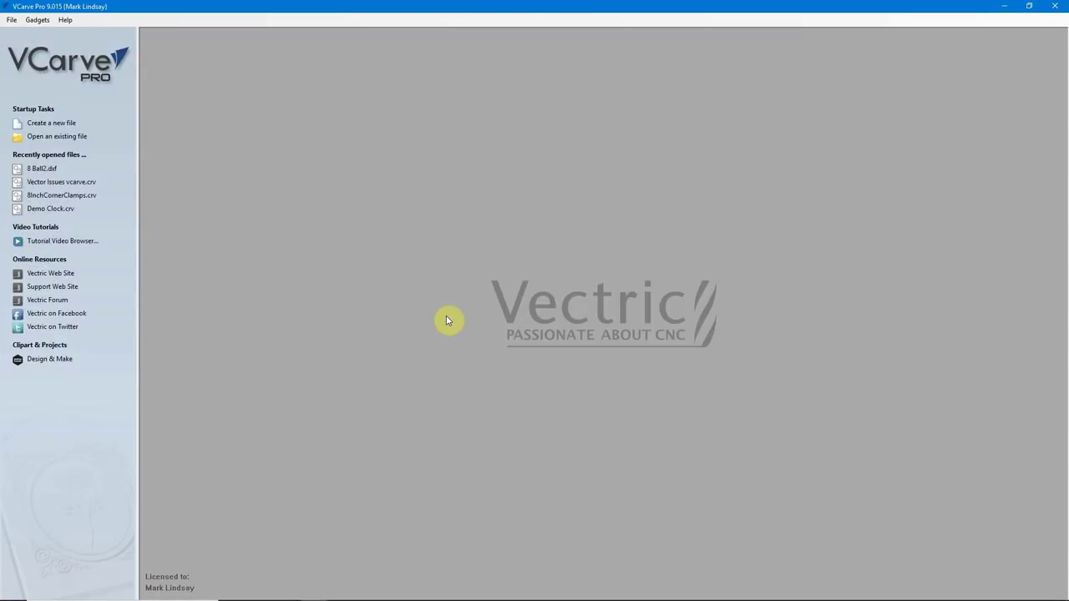
left_click(63, 125)
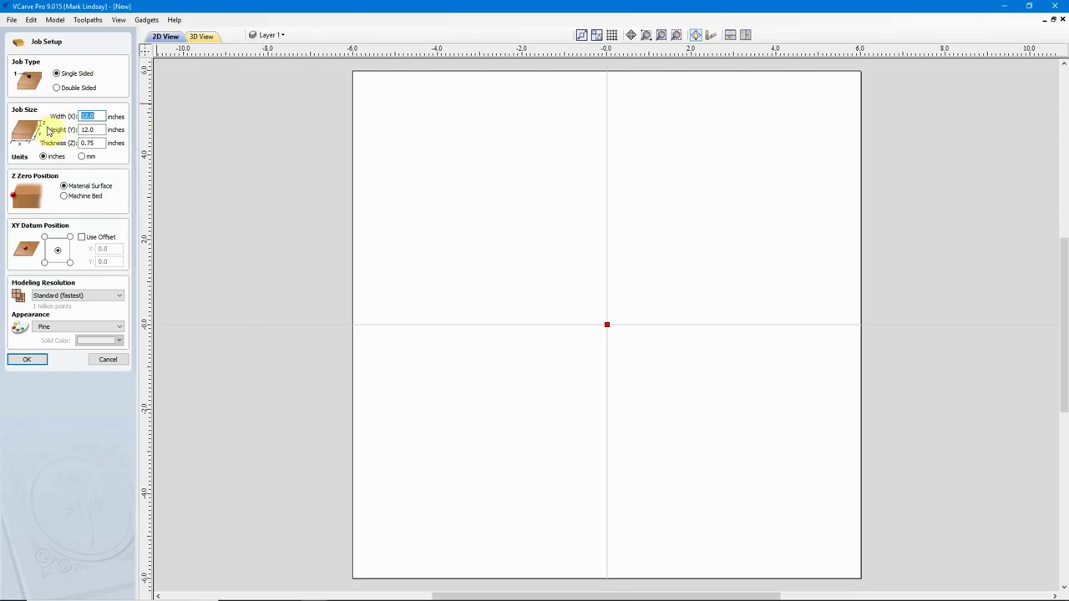
left_click(27, 360)
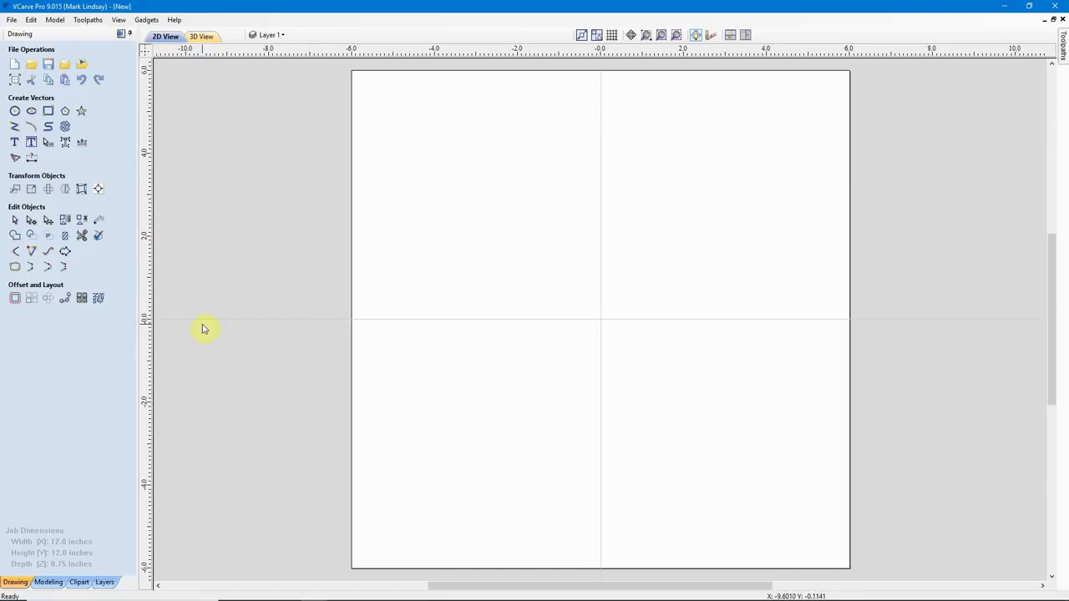
Import the vectors from Rail Panel.dxf into the new job and deselect them
left_click(11, 20)
mouse_move(52, 147)
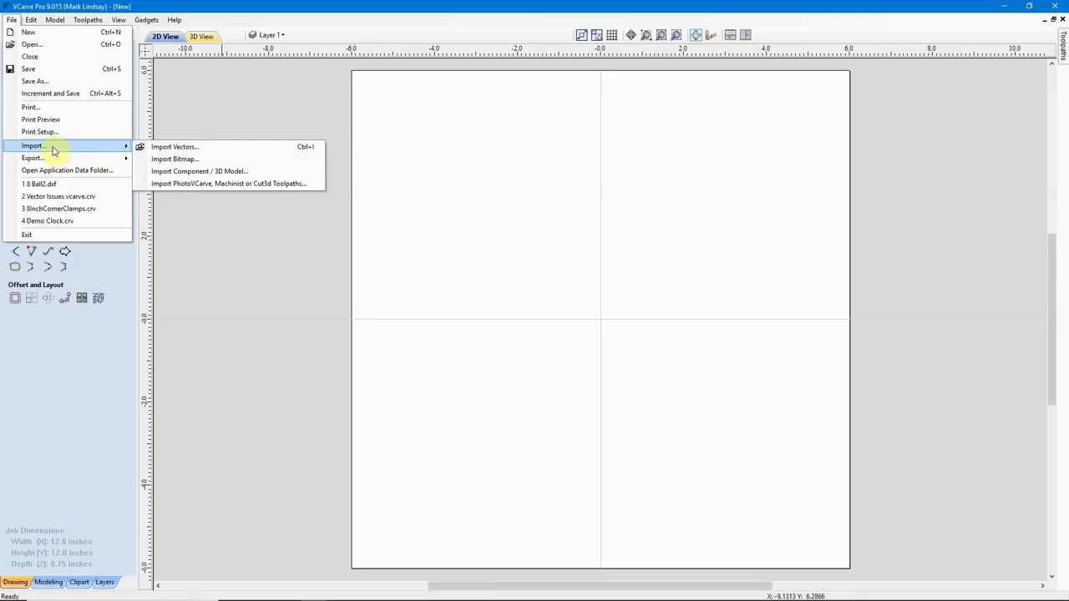
left_click(219, 148)
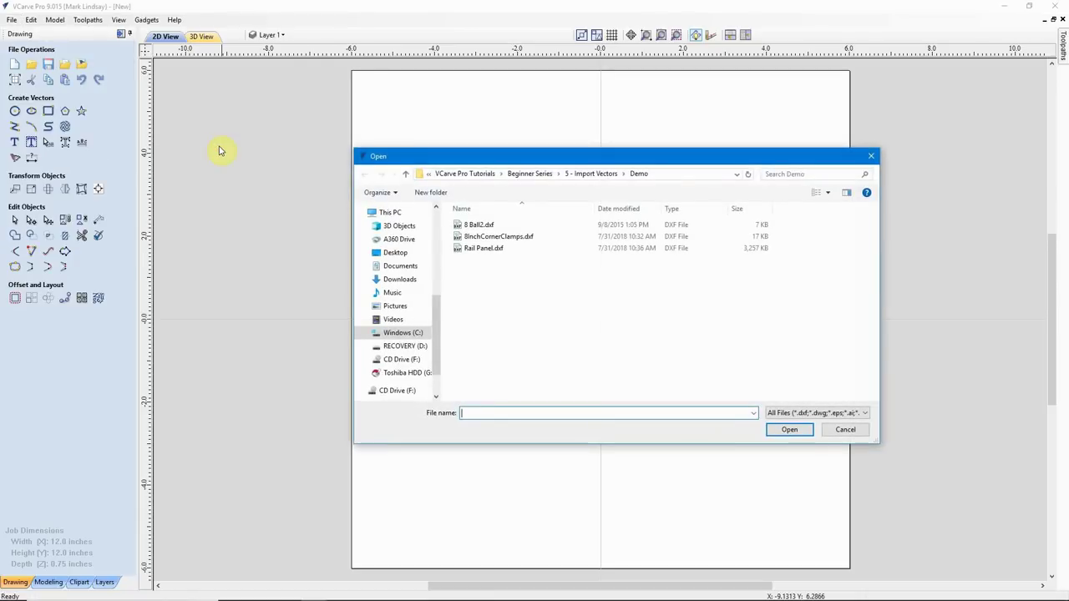
double_click(494, 250)
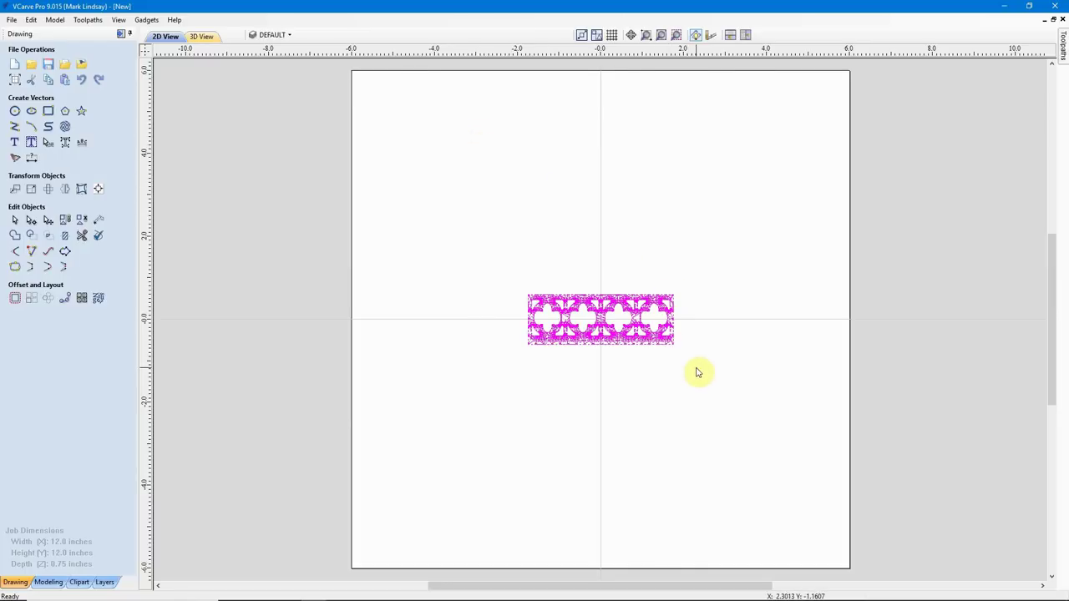
scroll(698, 372, "up", 2)
scroll(594, 220, "up", 4)
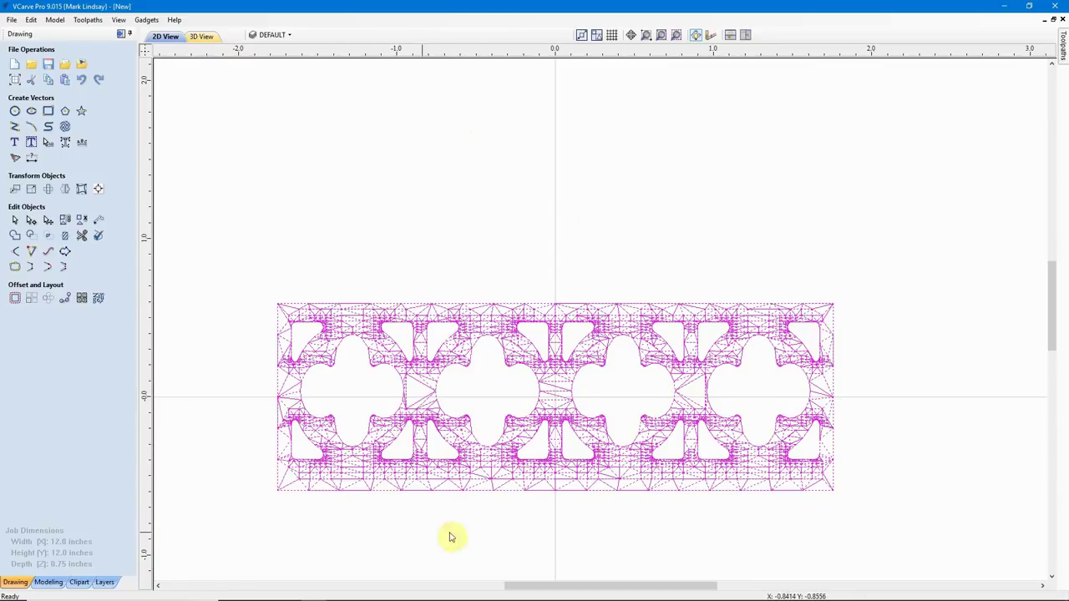
left_click(638, 533)
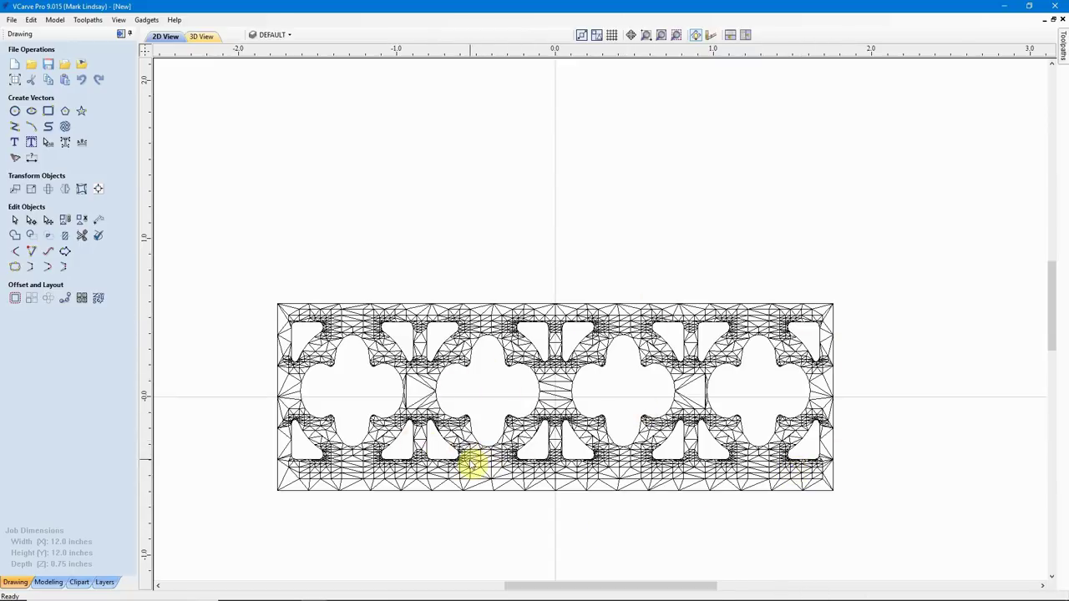
Inspect the imported rail panel's mesh lines up close, selecting a single segment on its lower edge
scroll(474, 461, "up", 3)
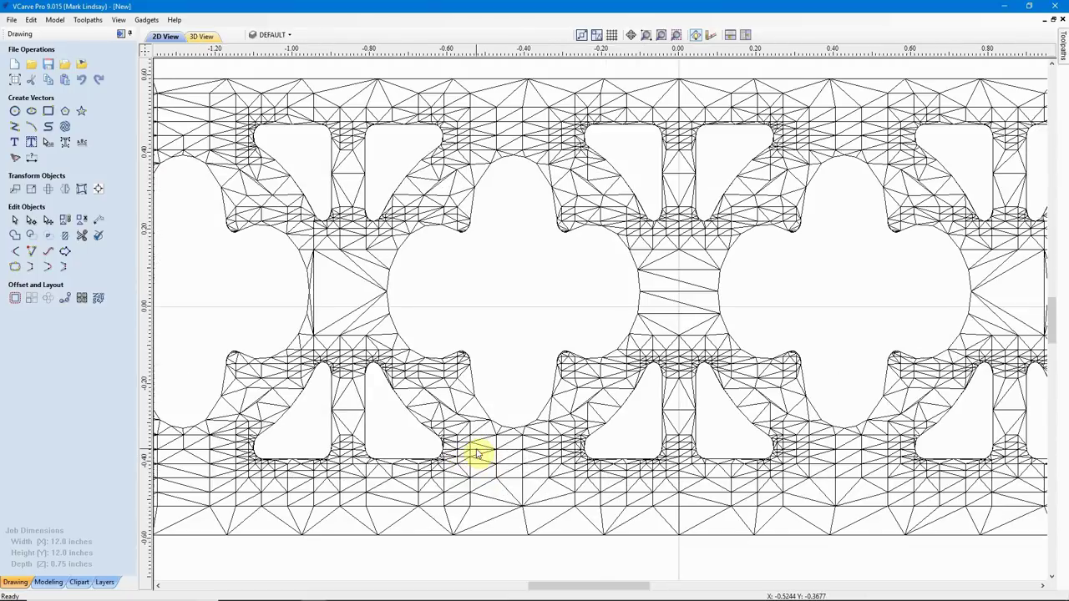
left_click(501, 536)
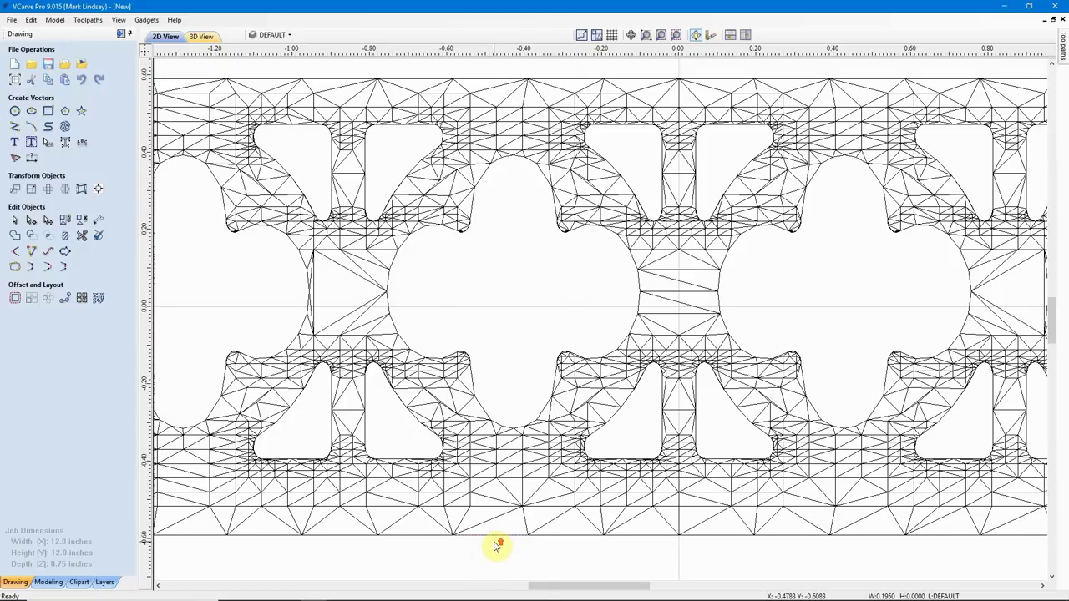
scroll(497, 544, "up", 2)
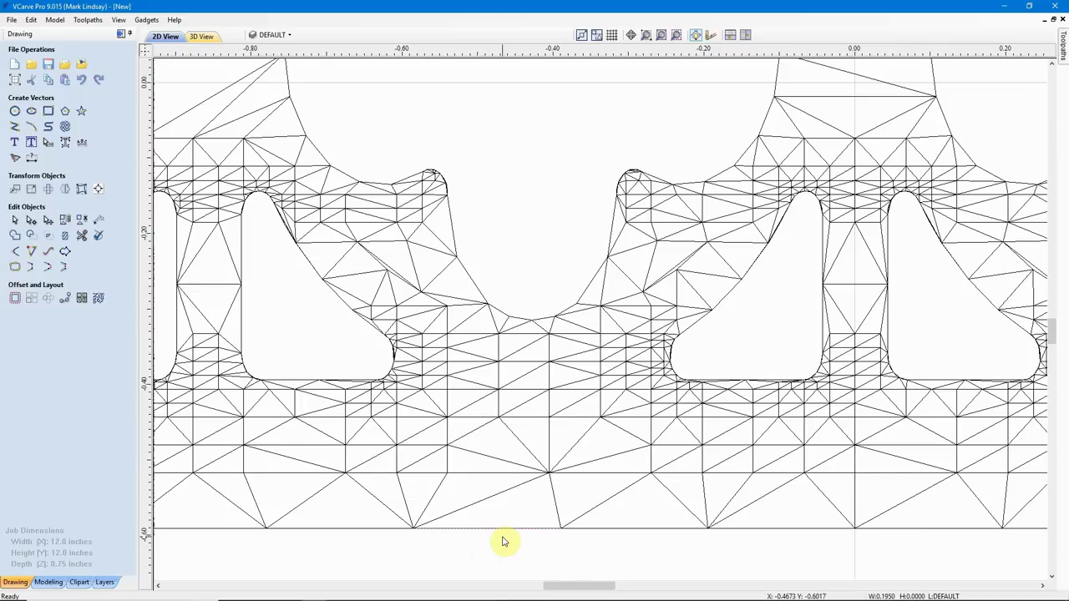
scroll(504, 541, "down", 6)
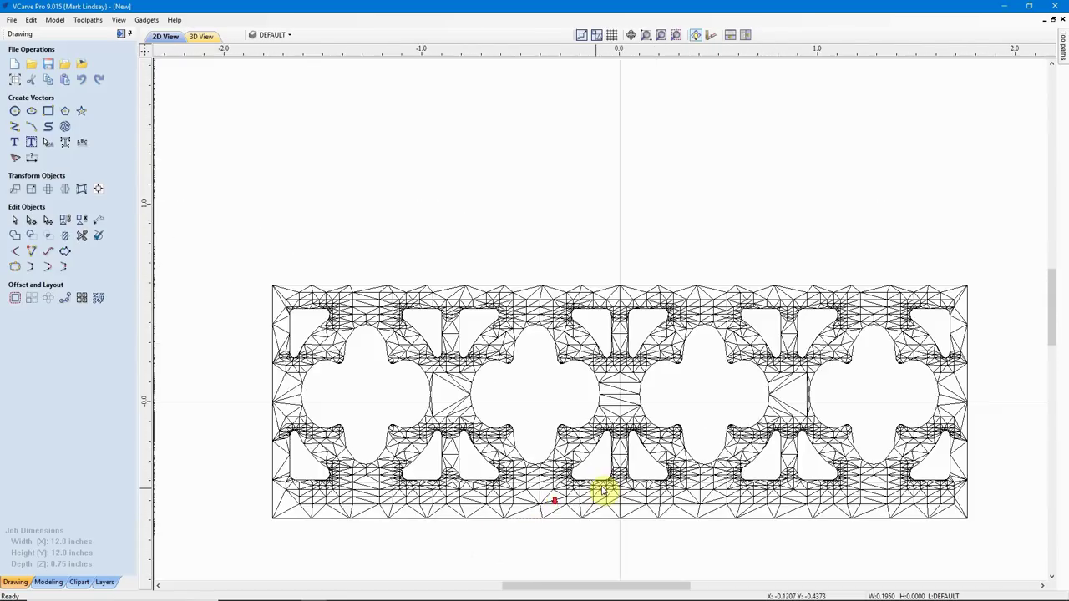
scroll(603, 491, "down", 1)
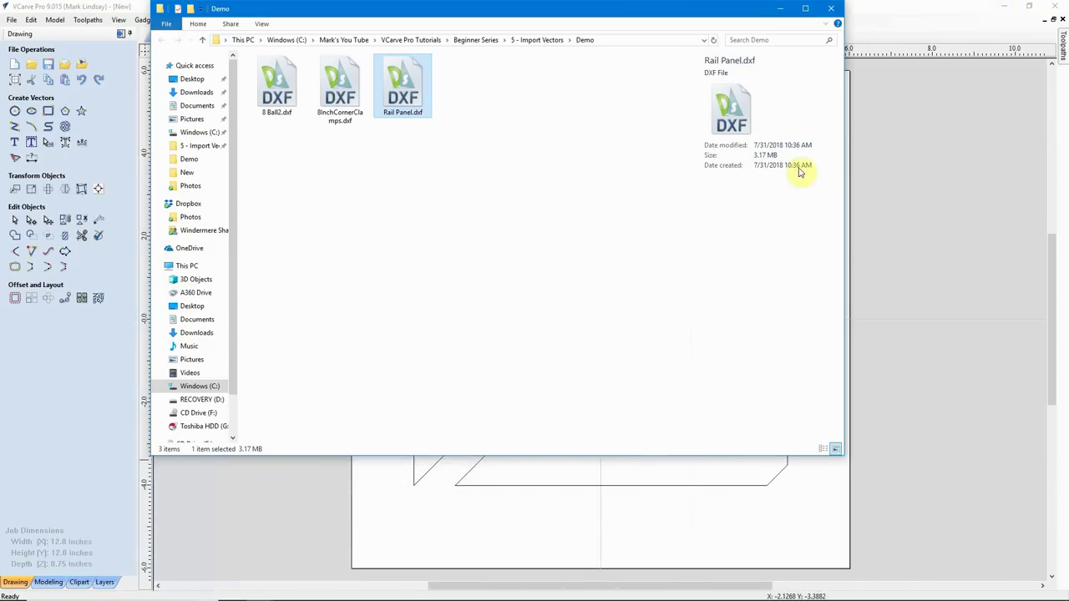
Return to the job with the 3D rail panel model, examine its cutouts and thickness, and minimize the window
left_click(914, 12)
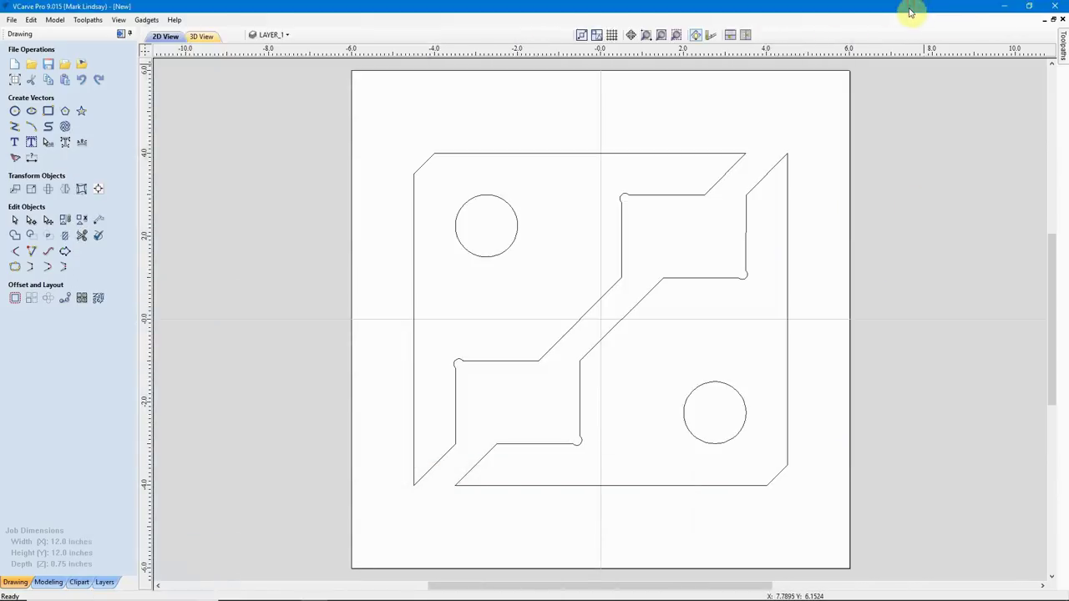
mouse_move(322, 593)
left_click(376, 505)
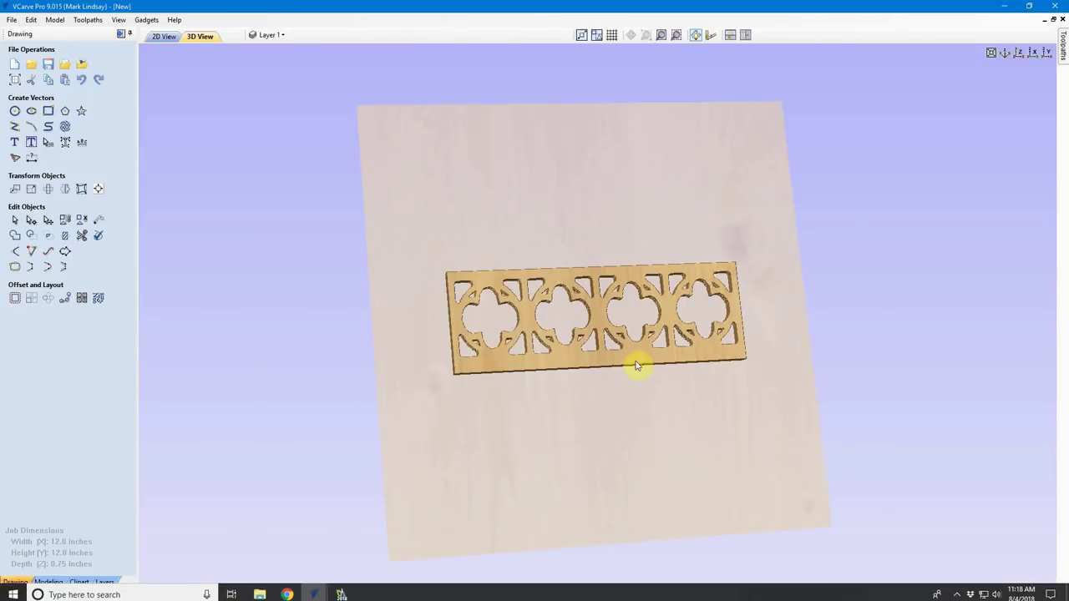
left_click_drag(648, 299, 576, 317)
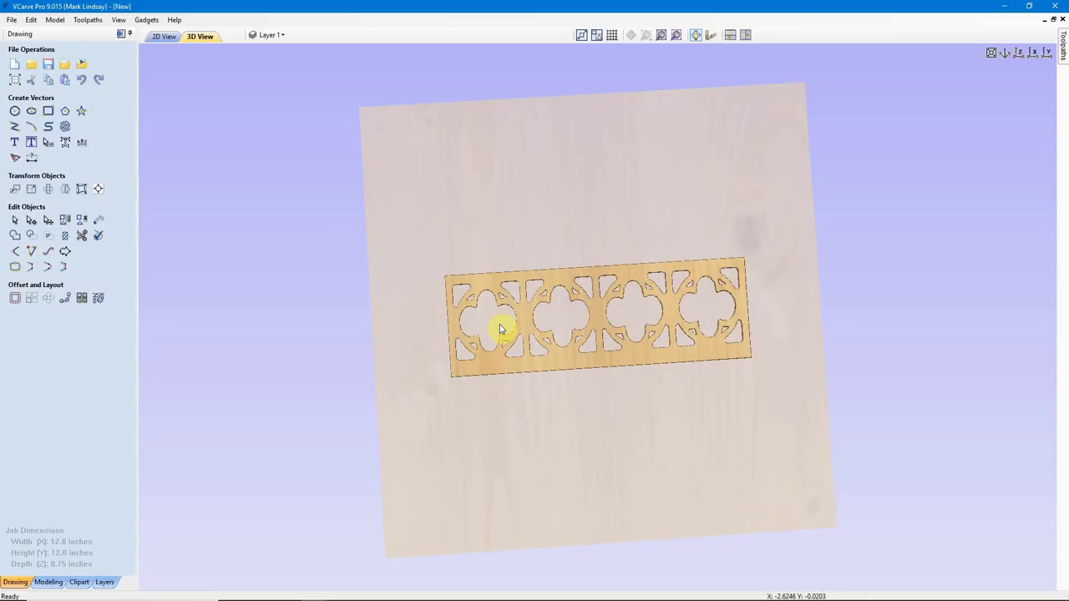
scroll(500, 325, "up", 2)
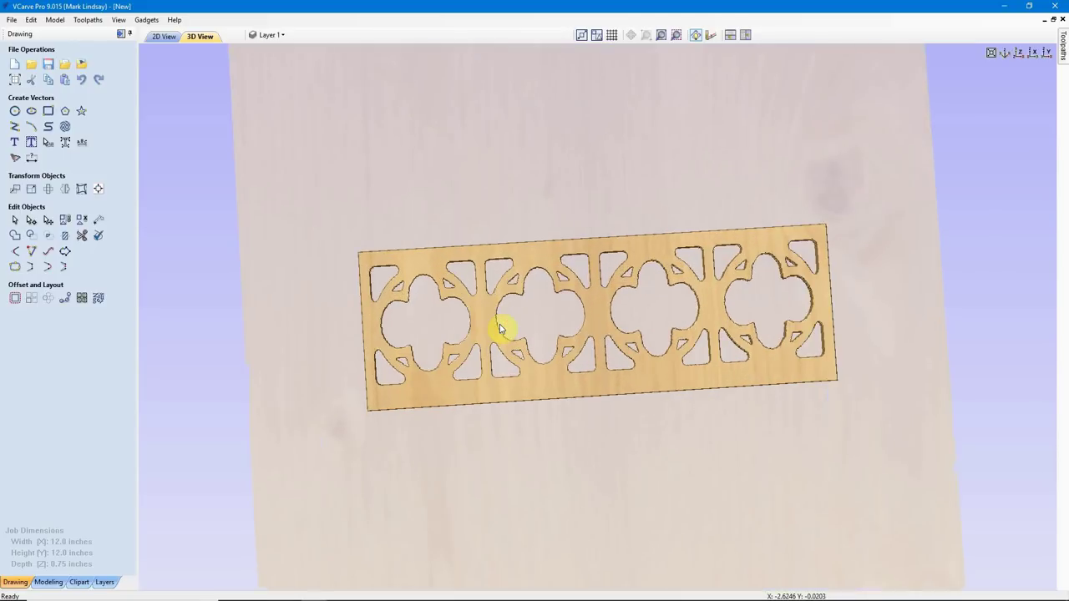
scroll(520, 357, "down", 2)
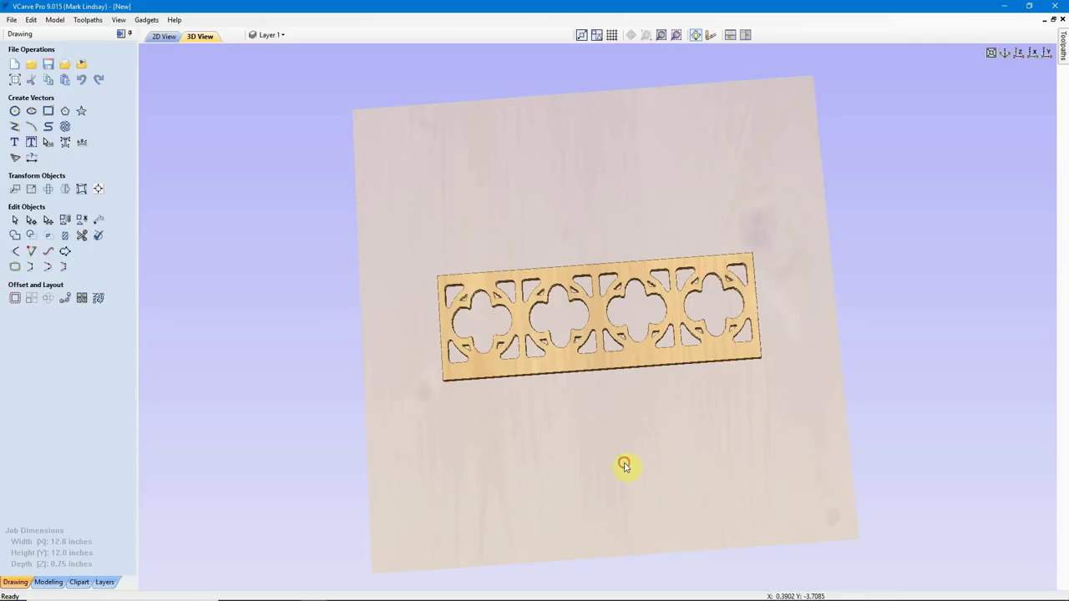
left_click_drag(625, 465, 630, 416)
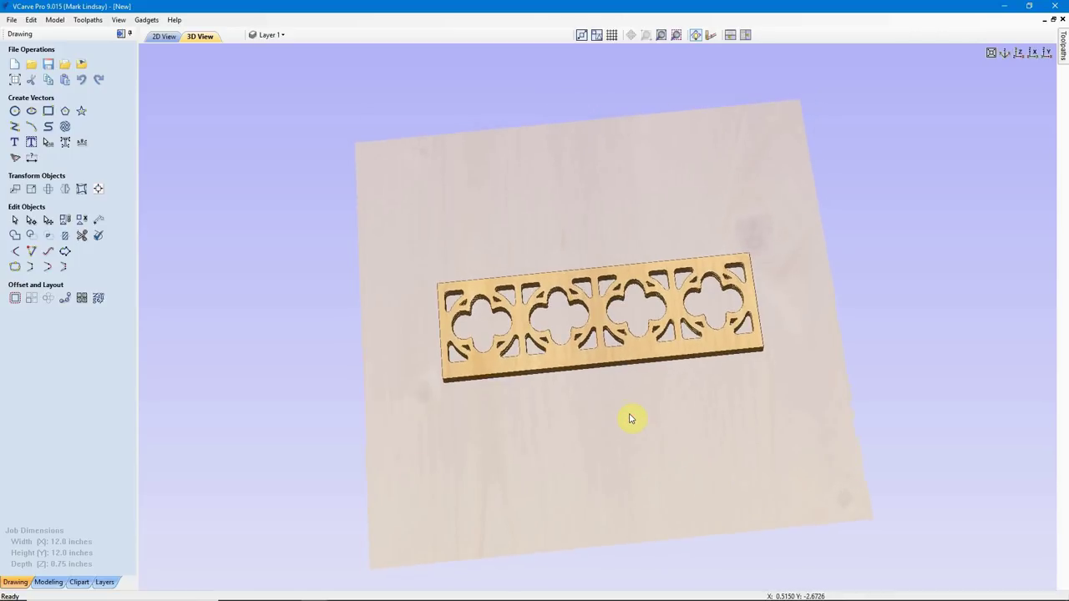
left_click(1003, 7)
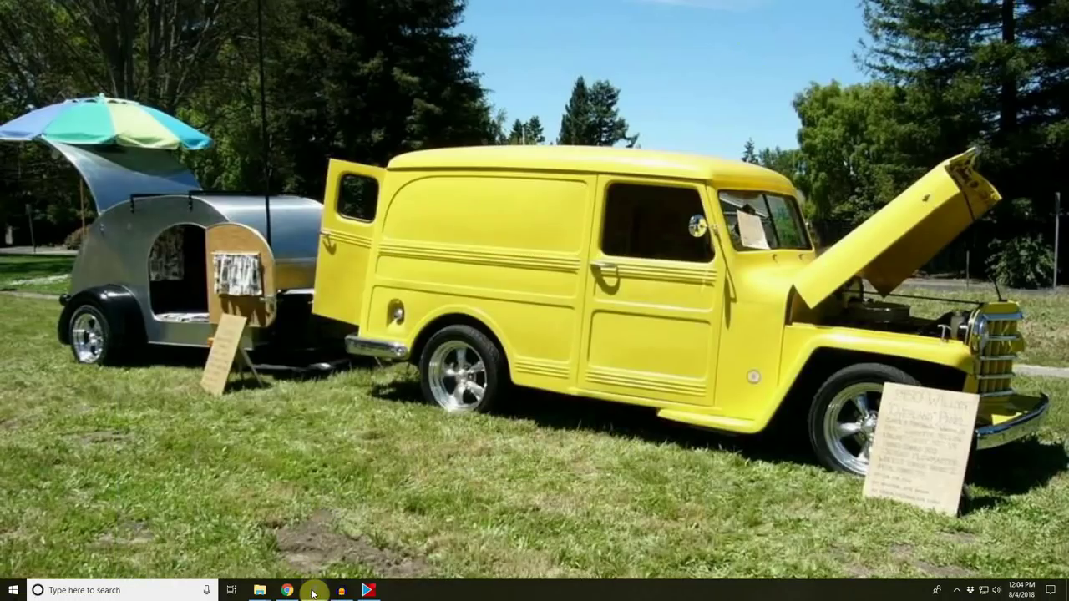
Switch to the VCarve Pro job with the 8-ball drawing and select the ball's outer circle and the circle around the 8
mouse_move(313, 591)
left_click(140, 528)
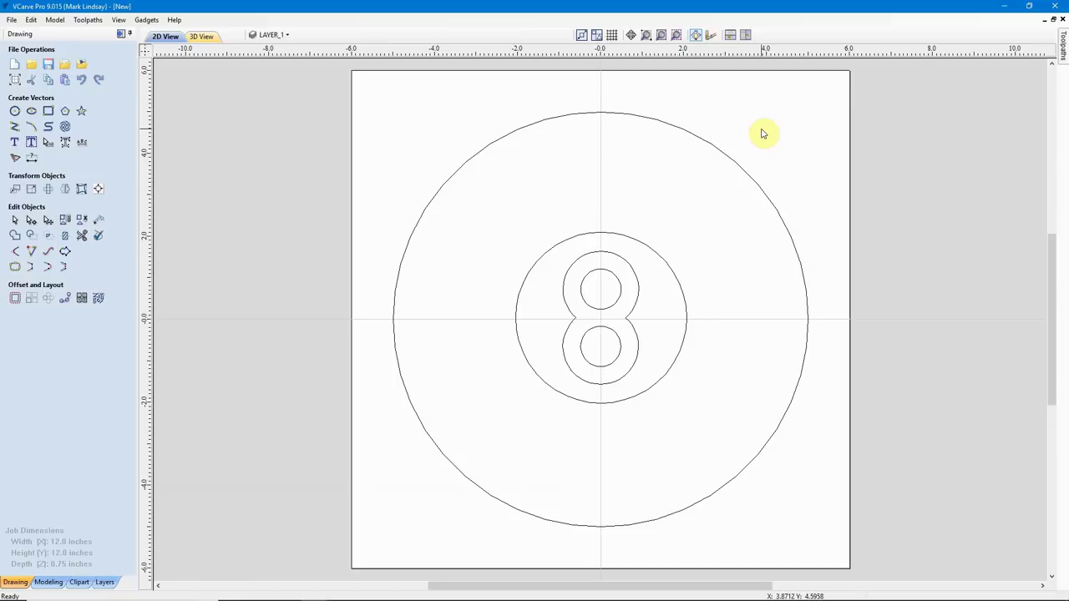
left_click_drag(761, 132, 650, 265)
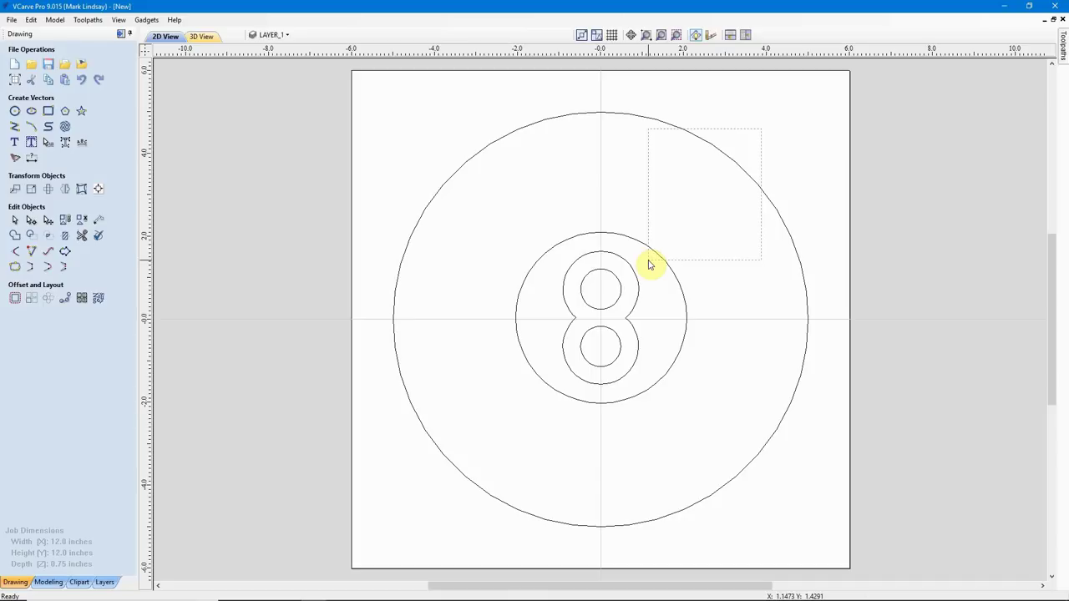
left_click_drag(650, 265, 649, 264)
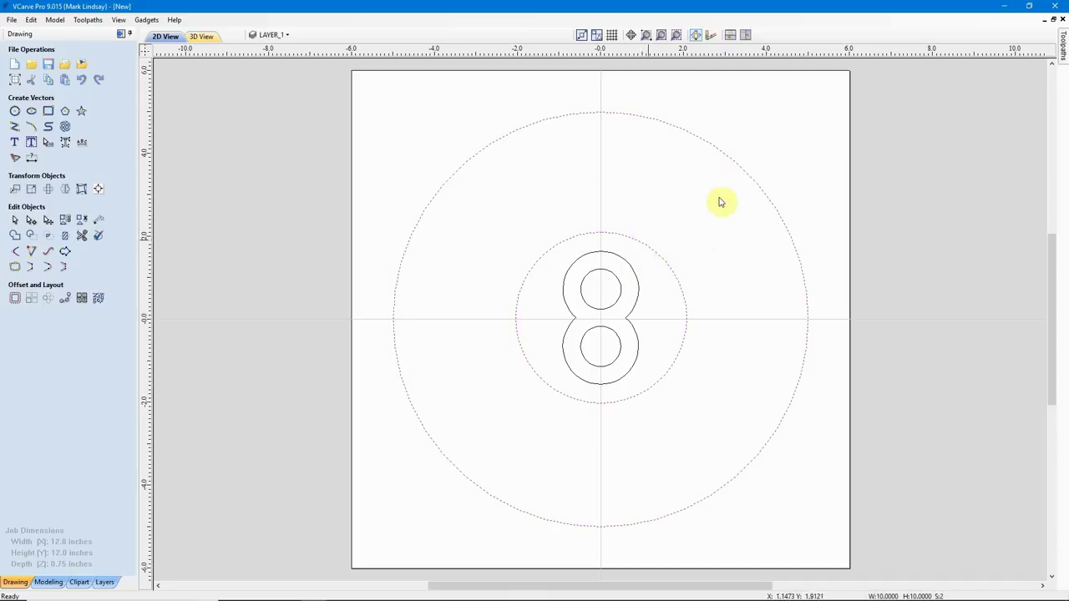
Start a pocket toolpath for the two selected circles with a cut depth of 0.0625 inches
left_click(121, 38)
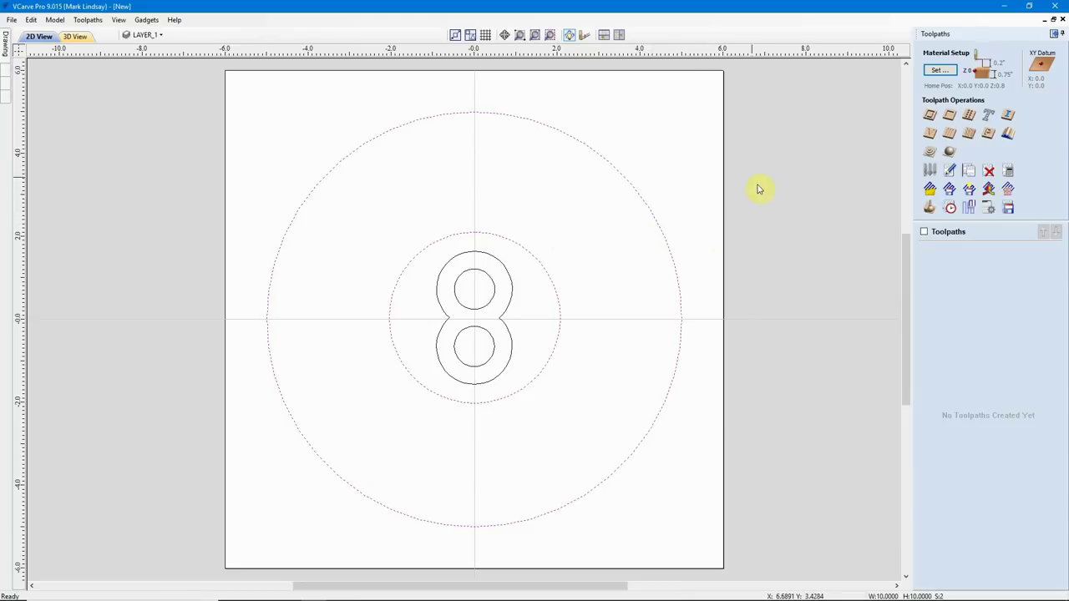
left_click(949, 117)
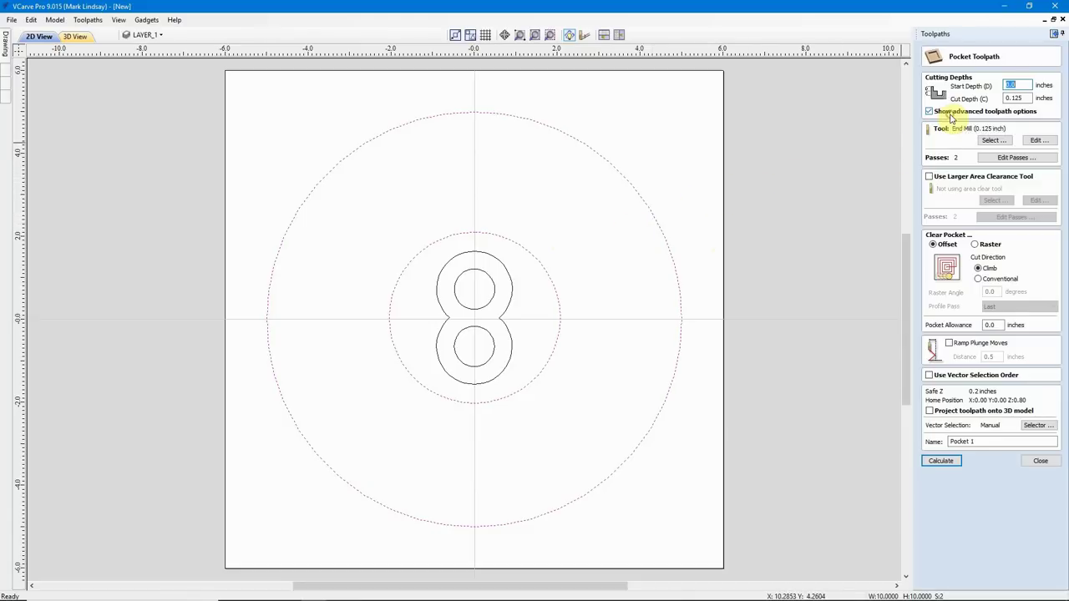
double_click(1008, 98)
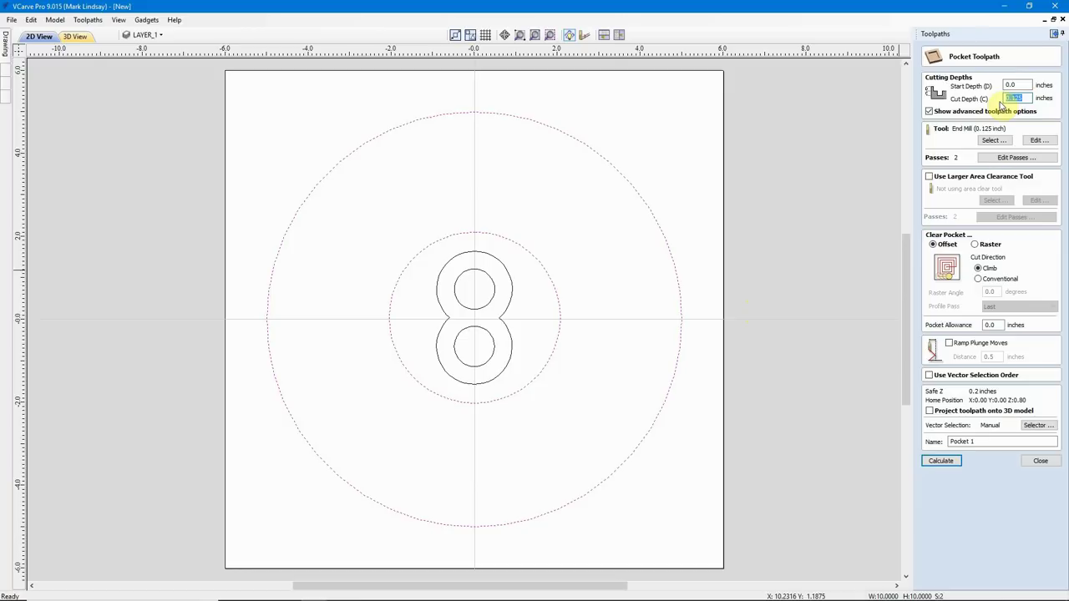
type(".06")
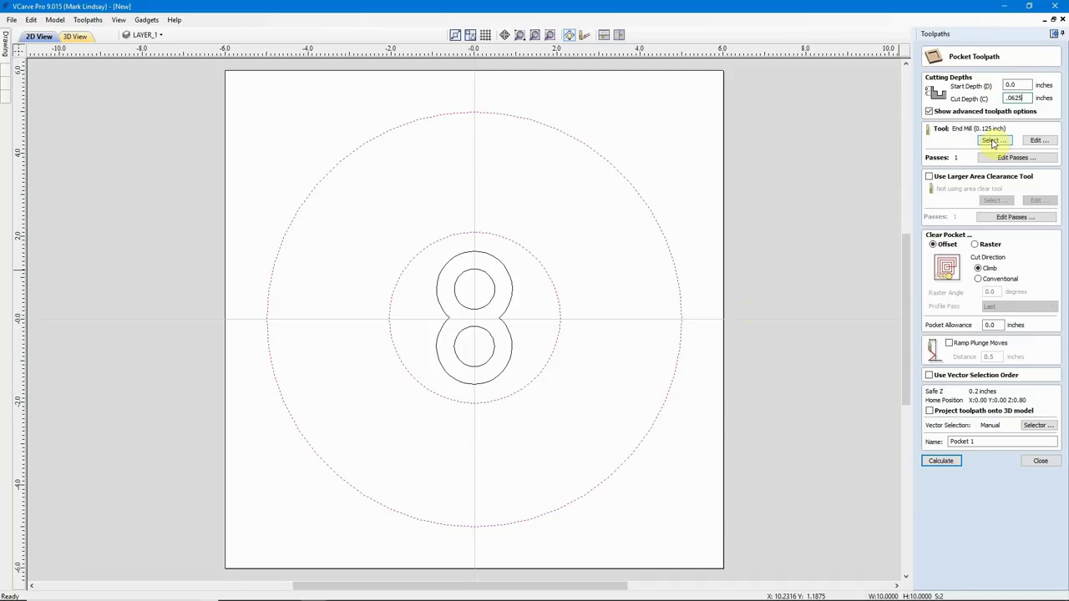
Choose the End Mill (0.25 inch) as the cutting tool for the pocket
left_click(992, 142)
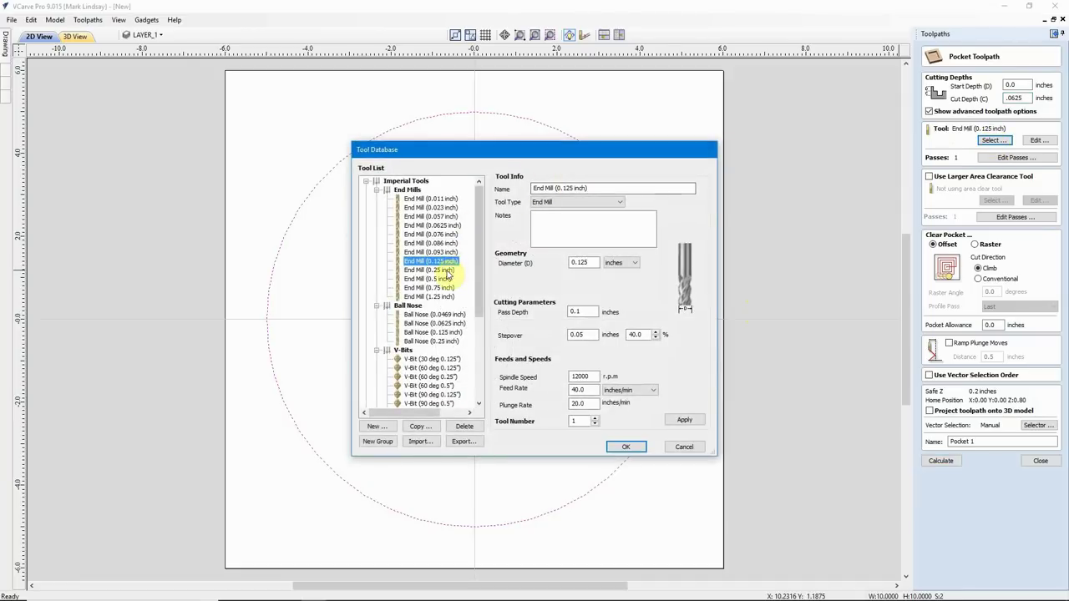
left_click(446, 271)
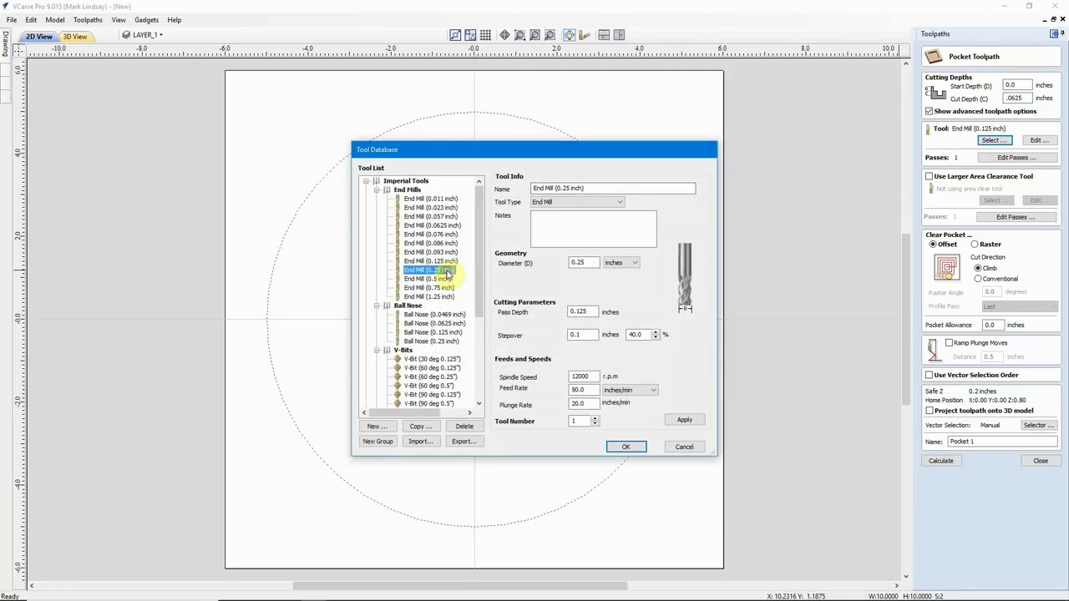
left_click(626, 447)
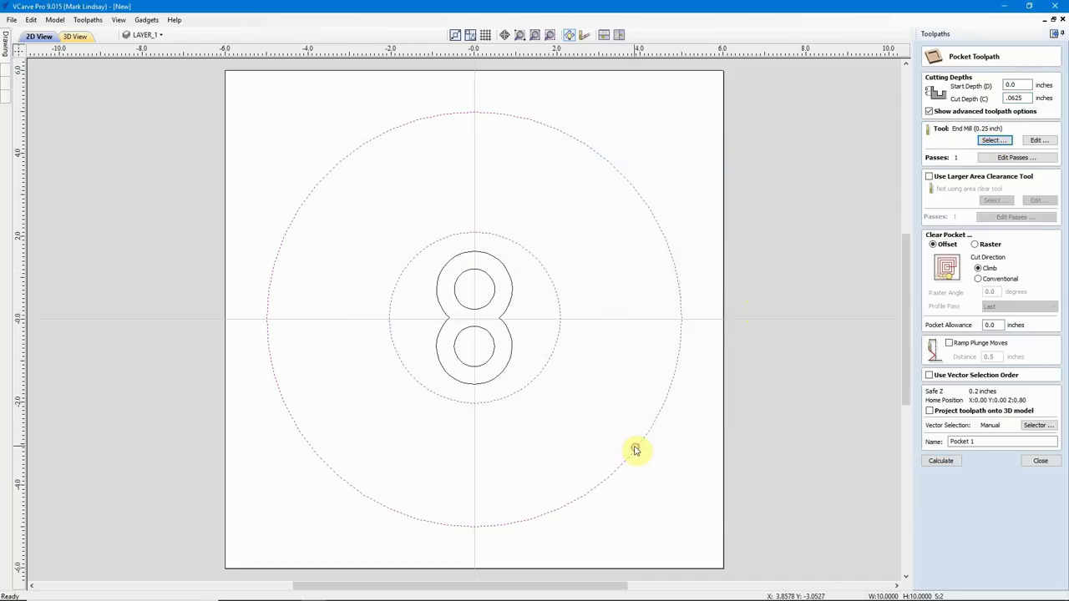
double_click(1021, 99)
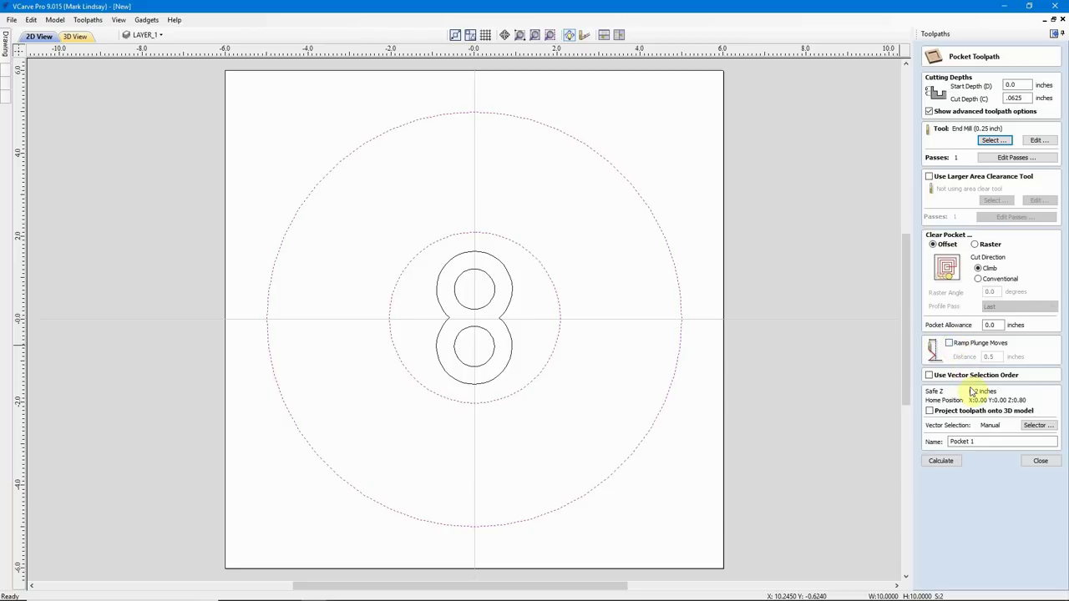
Name the toolpath Ball Pocket and calculate it
left_click_drag(958, 439, 990, 440)
double_click(992, 438)
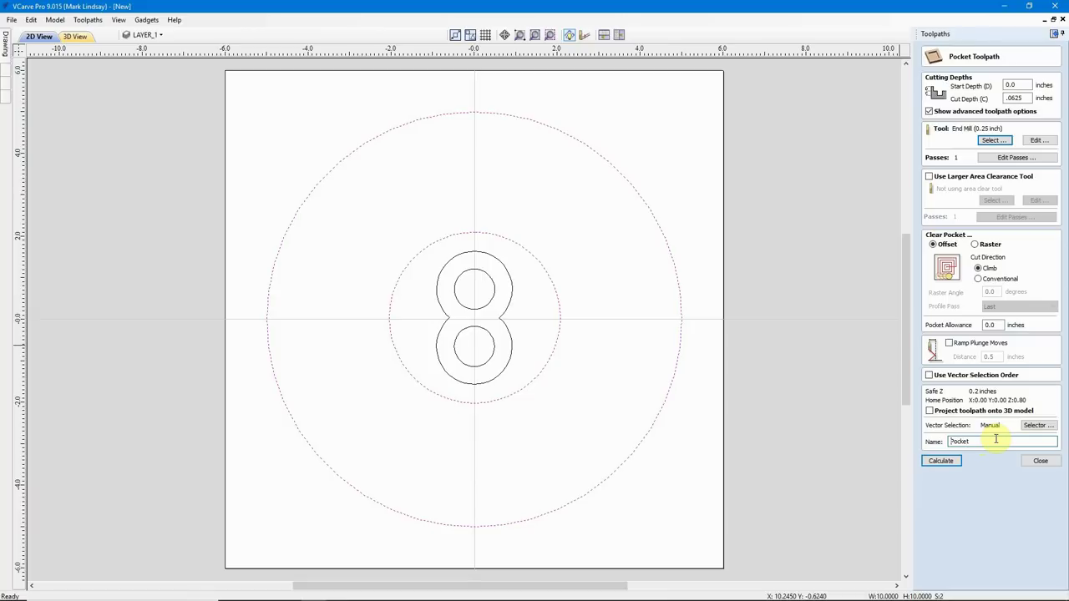
type("8")
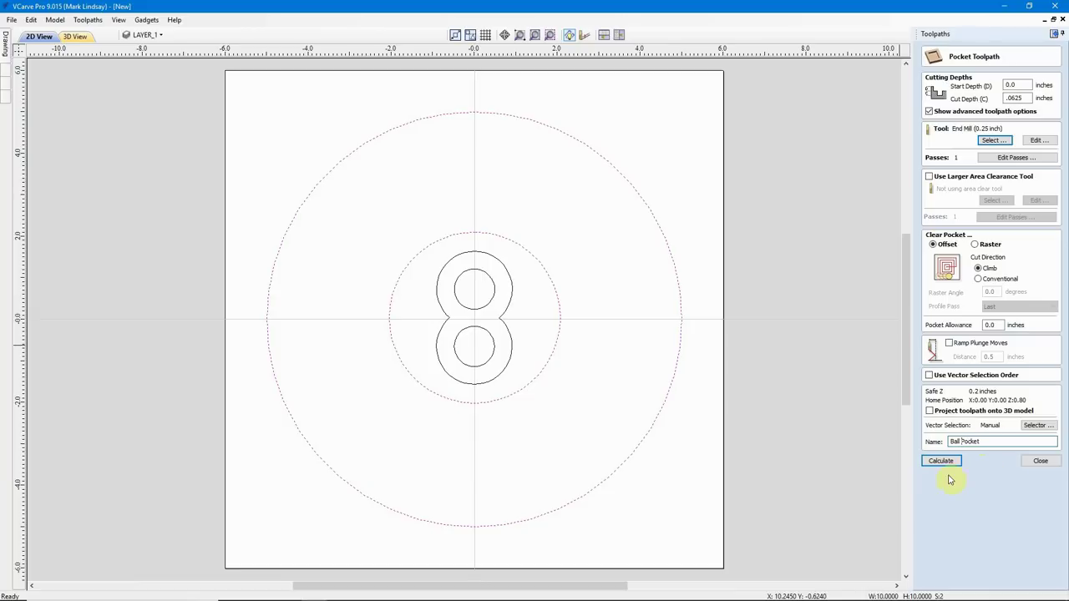
left_click(942, 462)
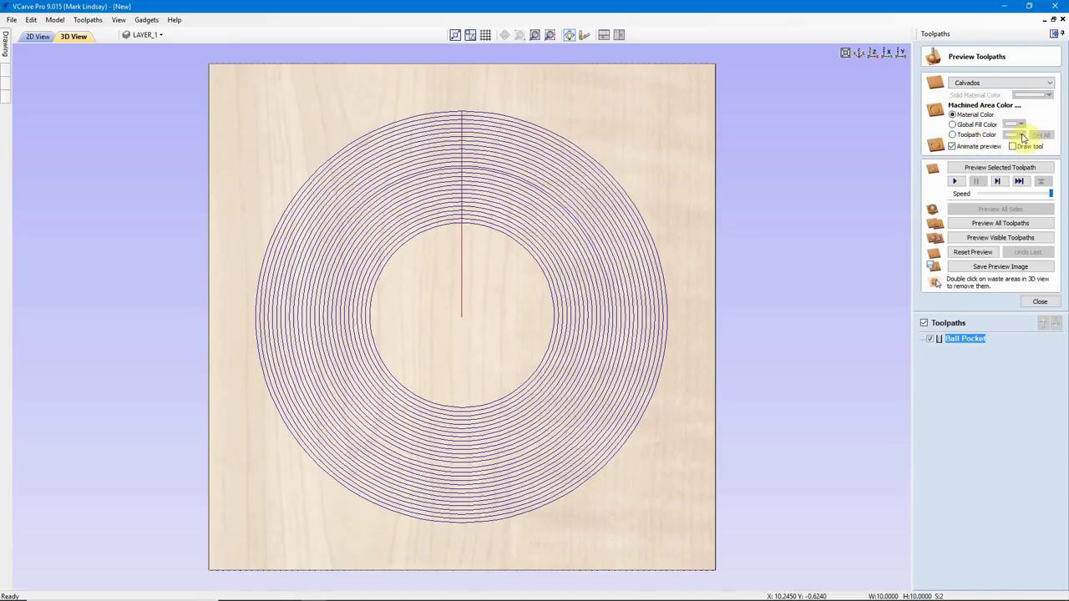
Set the preview material to Maple and the machined area to a black toolpath color, and preview the Ball Pocket toolpath
left_click(952, 134)
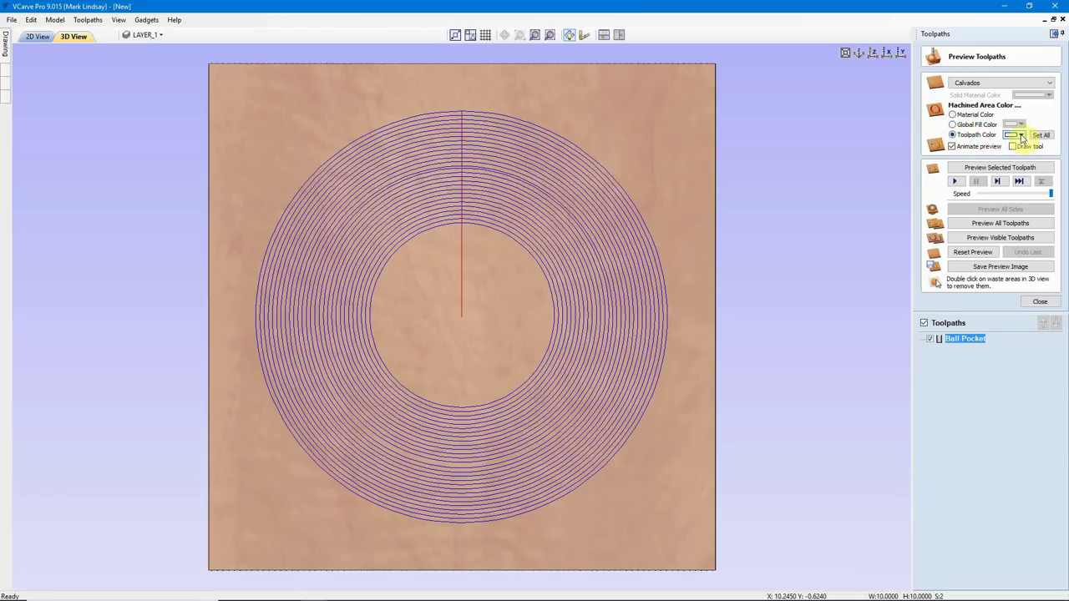
left_click(1051, 82)
left_click(994, 149)
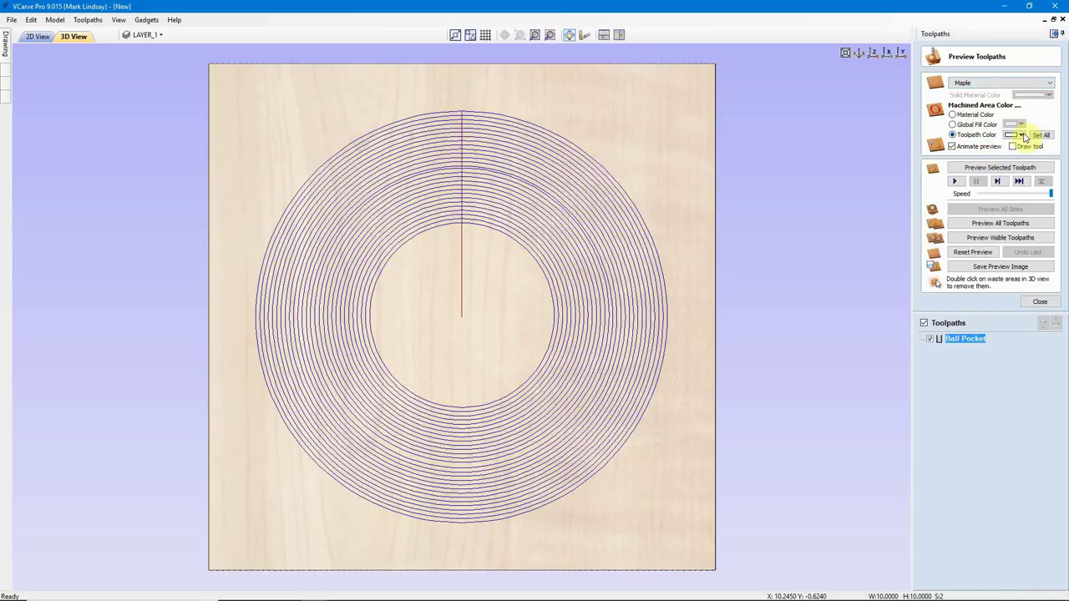
left_click(1021, 136)
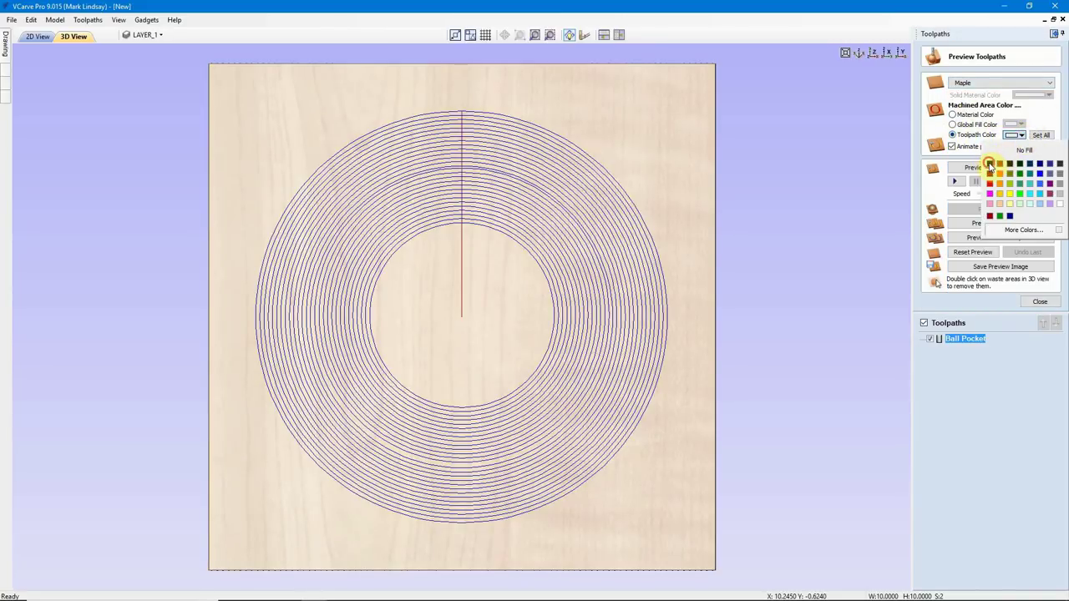
left_click(990, 164)
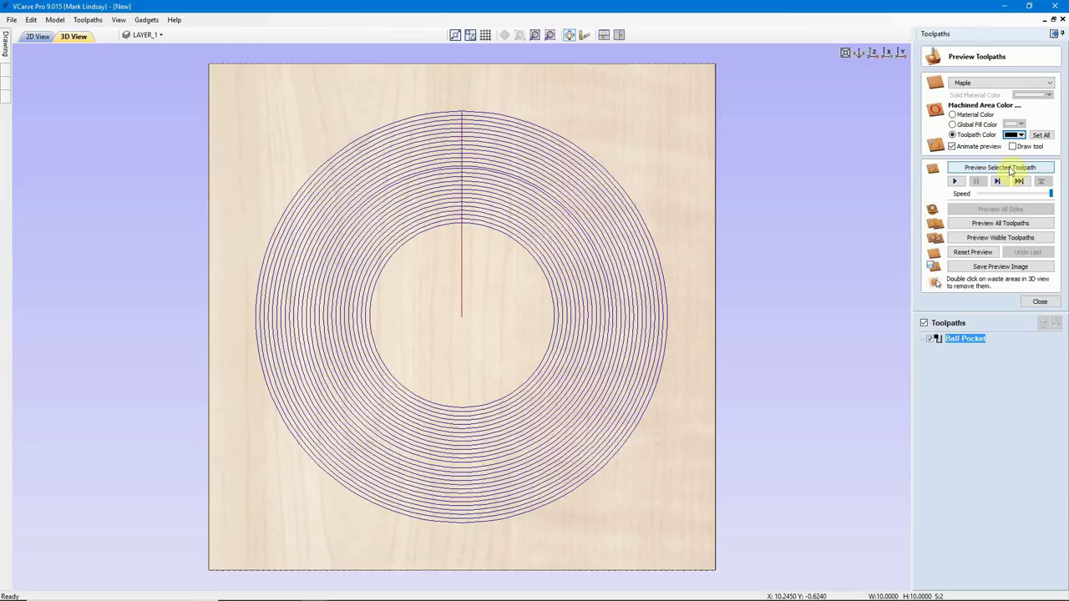
left_click(1010, 168)
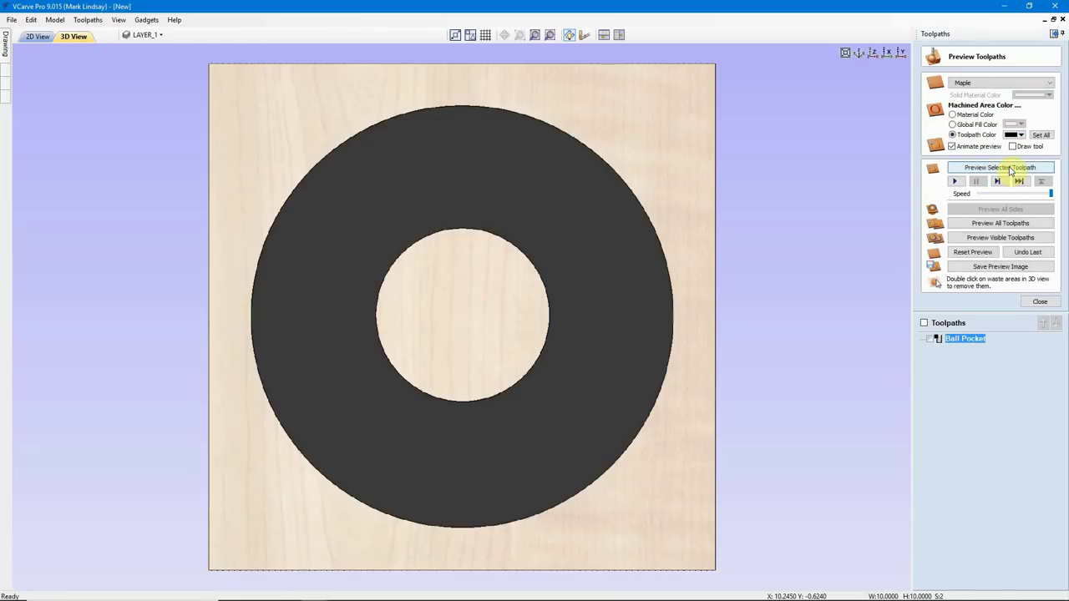
Examine the previewed ball pocket in 3D from an angle, looking closely at its inner and outer walls
left_click_drag(615, 520, 623, 523)
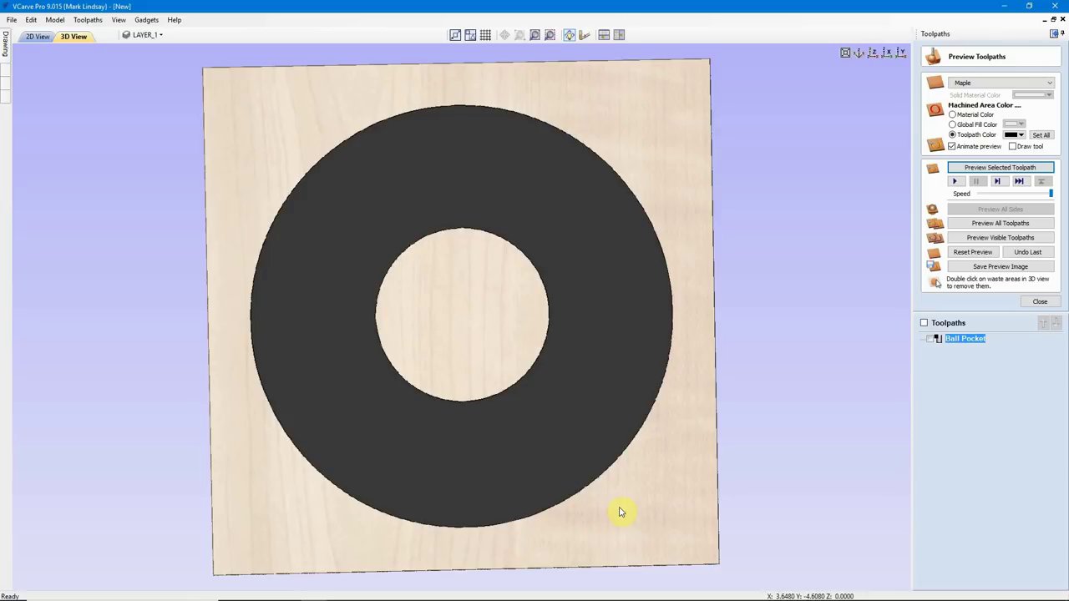
left_click_drag(617, 511, 577, 340)
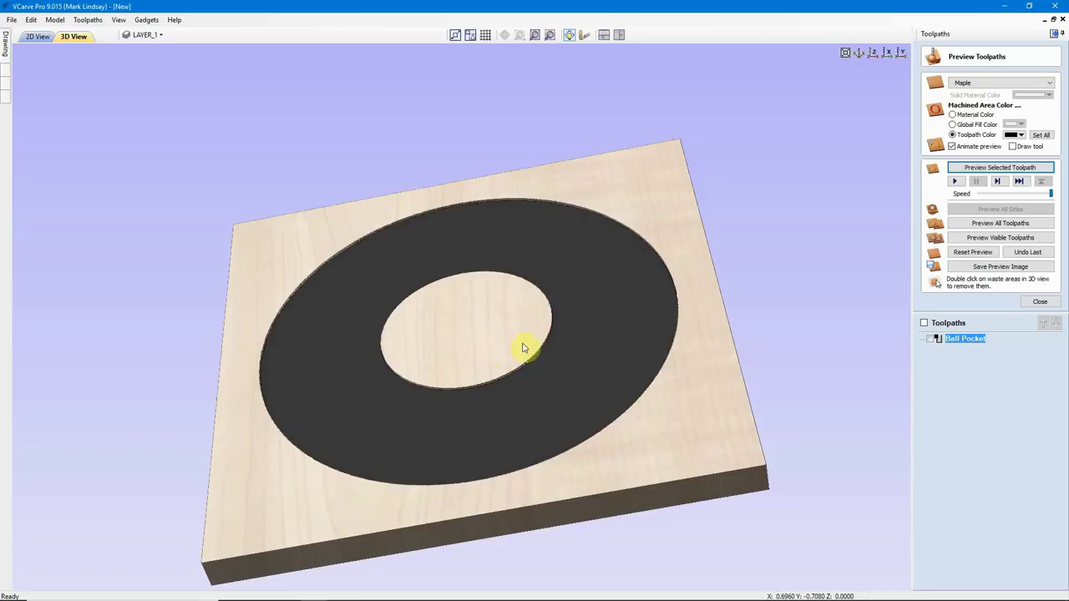
scroll(528, 350, "up", 2)
scroll(527, 350, "up", 1)
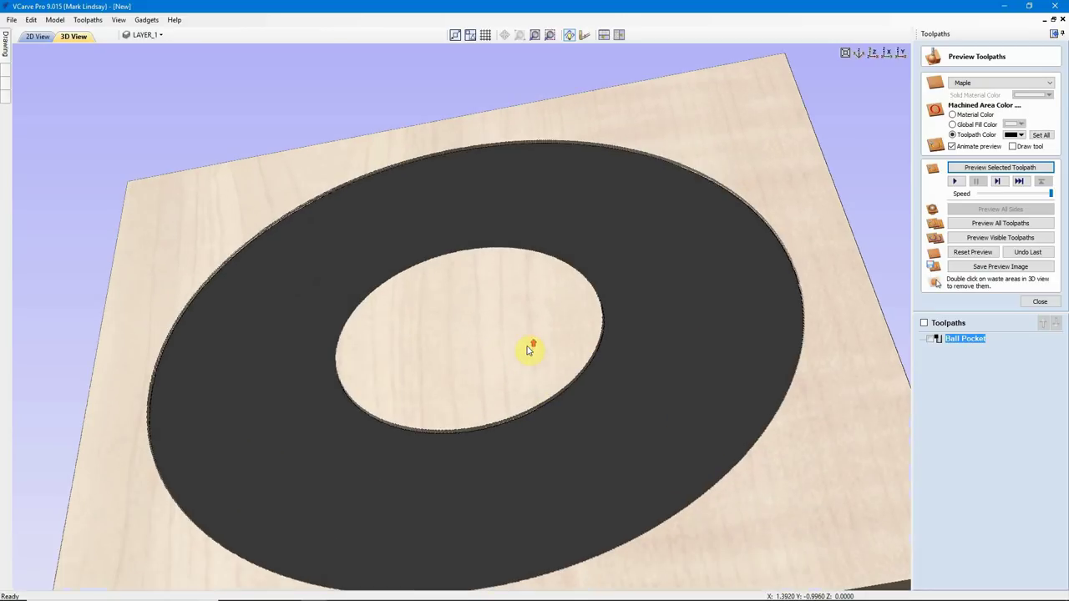
scroll(528, 350, "up", 2)
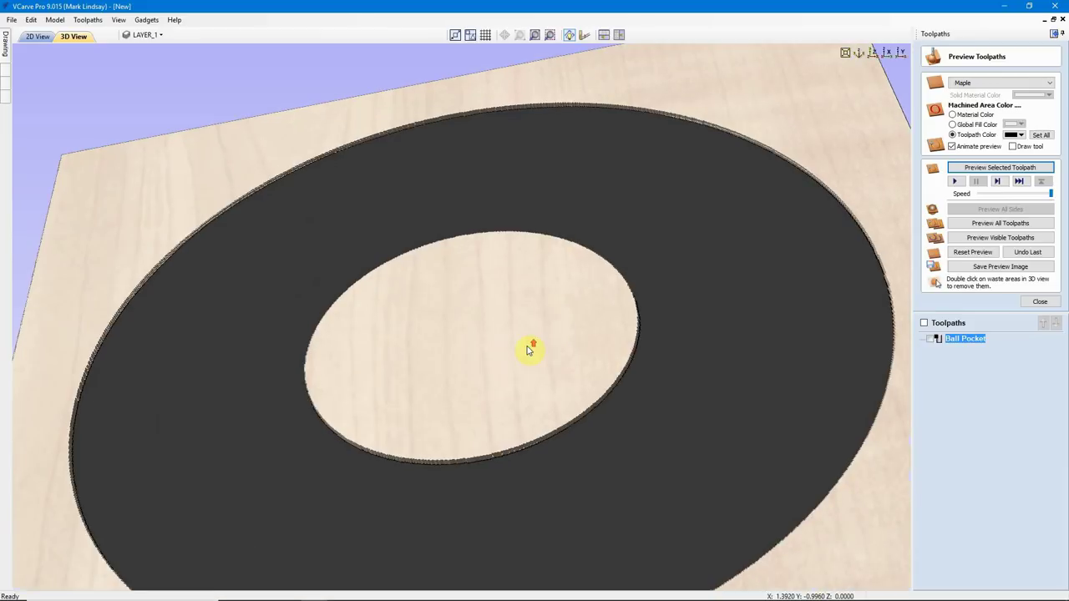
scroll(528, 349, "down", 1)
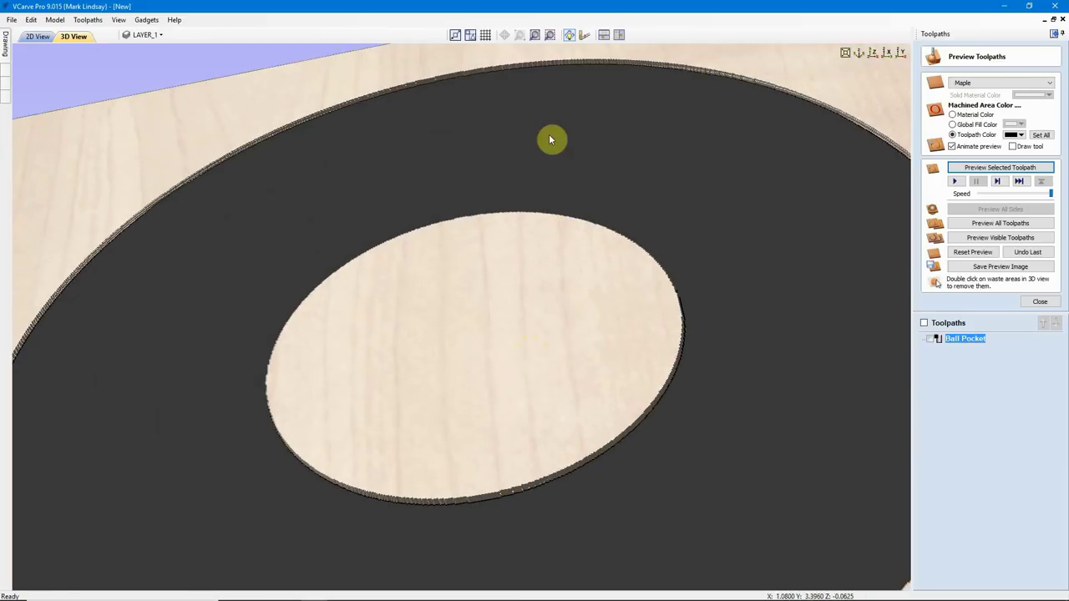
scroll(547, 162, "down", 2)
scroll(553, 164, "down", 1)
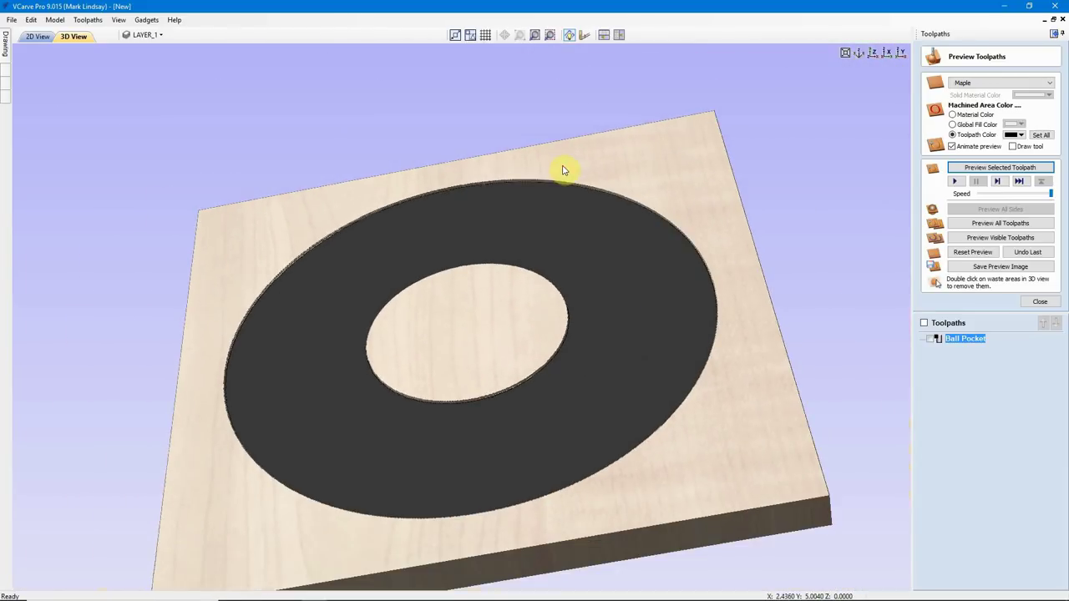
scroll(714, 132, "up", 3)
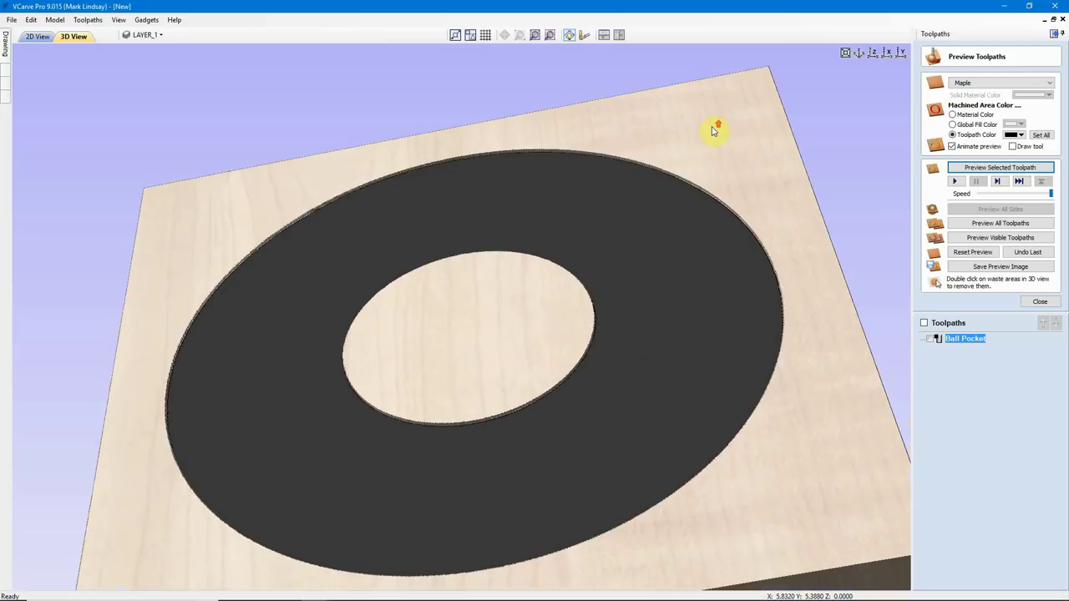
scroll(713, 131, "down", 3)
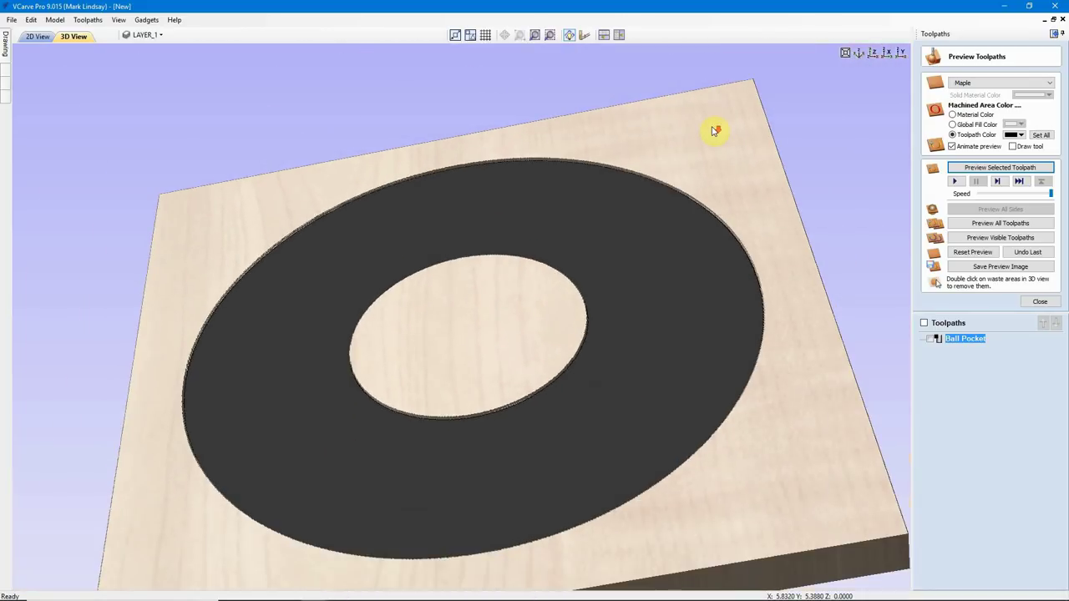
scroll(714, 131, "up", 2)
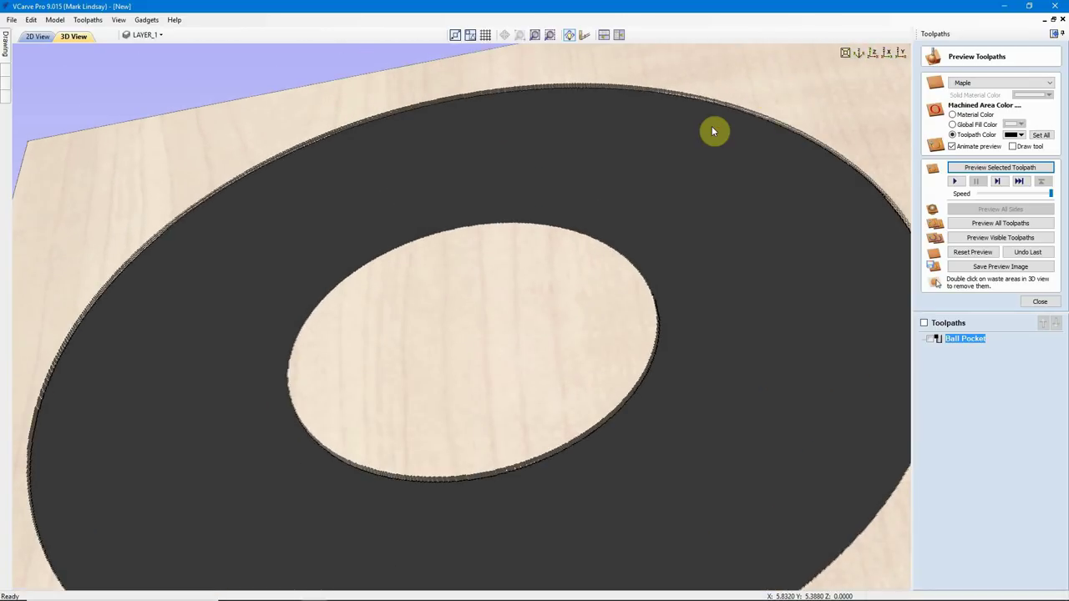
scroll(712, 131, "down", 4)
scroll(803, 81, "up", 5)
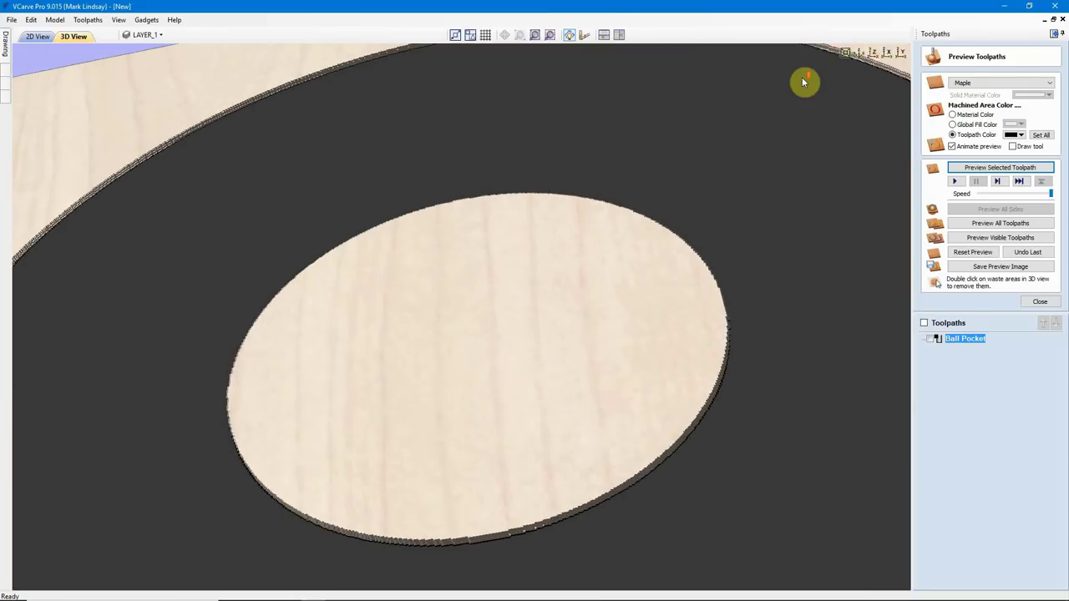
scroll(803, 81, "down", 5)
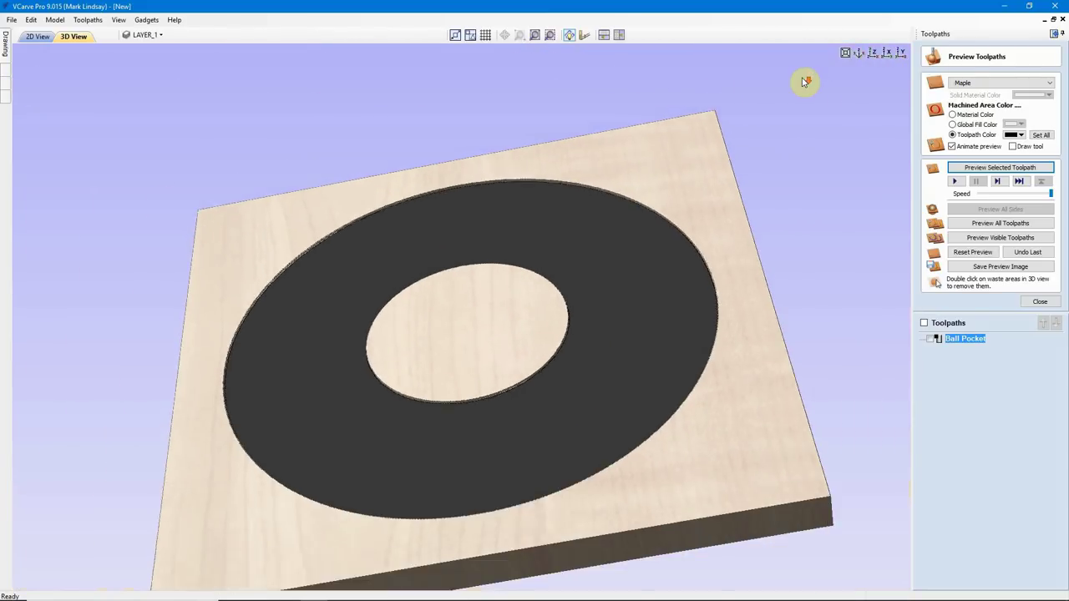
scroll(804, 81, "down", 1)
scroll(453, 348, "up", 3)
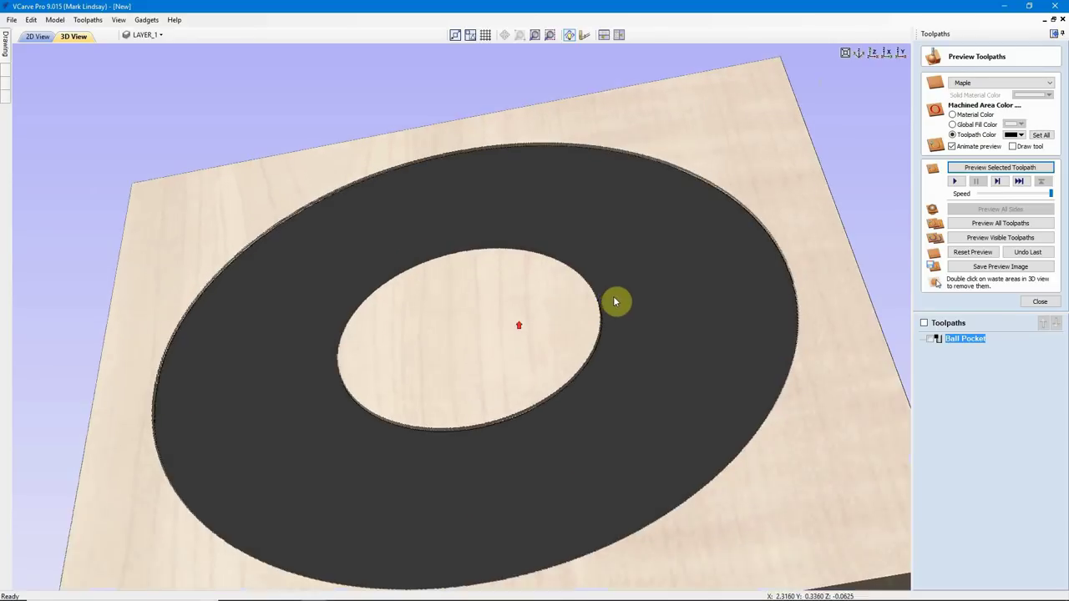
scroll(613, 297, "up", 2)
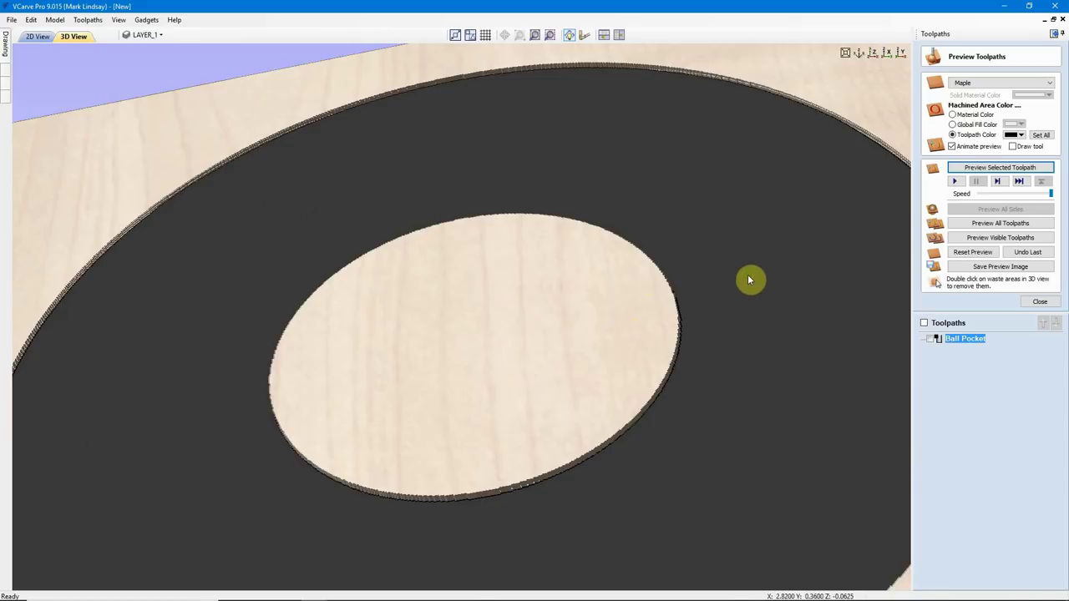
left_click_drag(727, 282, 685, 310)
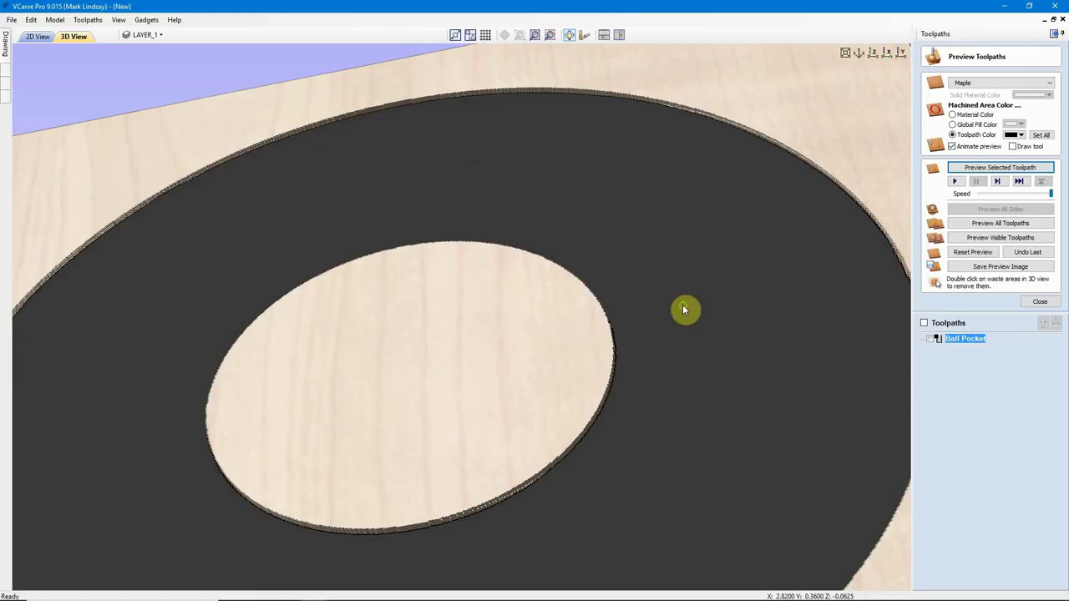
scroll(685, 311, "down", 5)
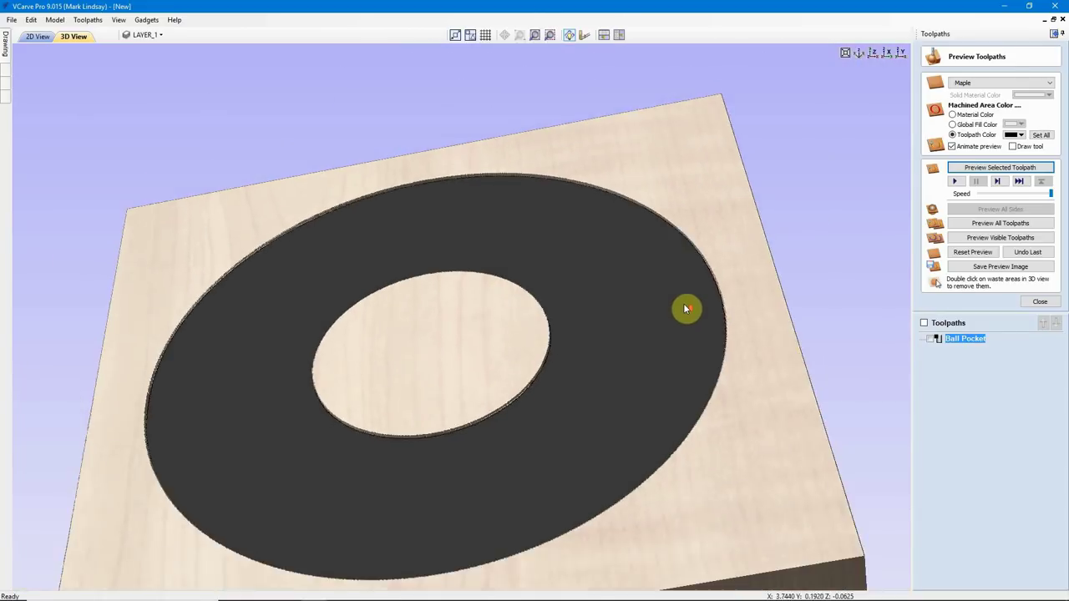
scroll(688, 313, "up", 3)
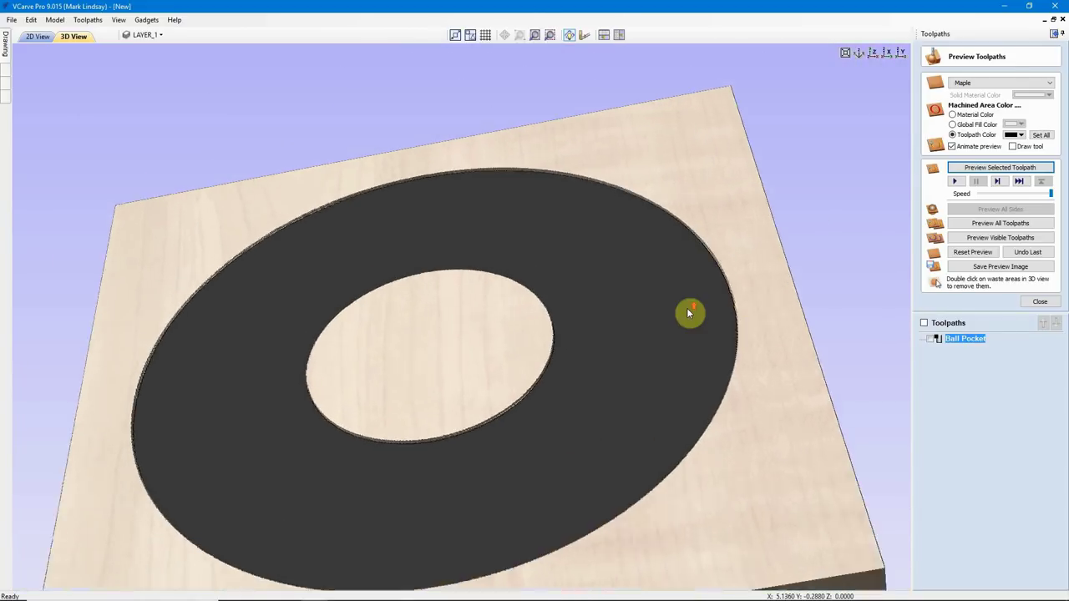
Examine the center island and walls of the previewed ball pocket up close, restore the full top-down view, and close the preview
scroll(688, 313, "down", 2)
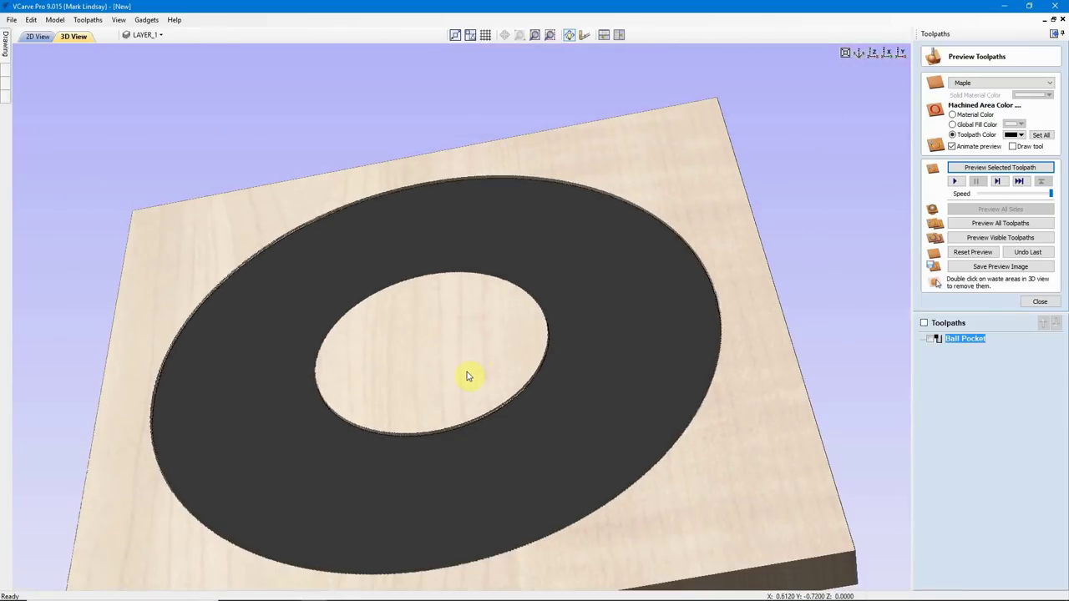
middle_click_drag(467, 374, 556, 323)
scroll(515, 319, "down", 2)
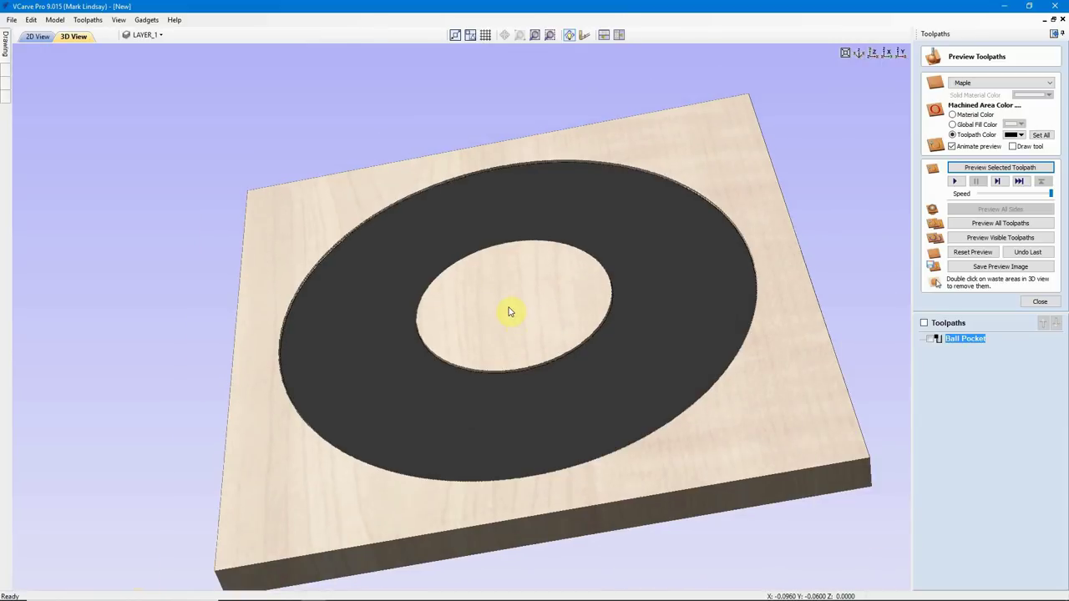
scroll(512, 315, "up", 4)
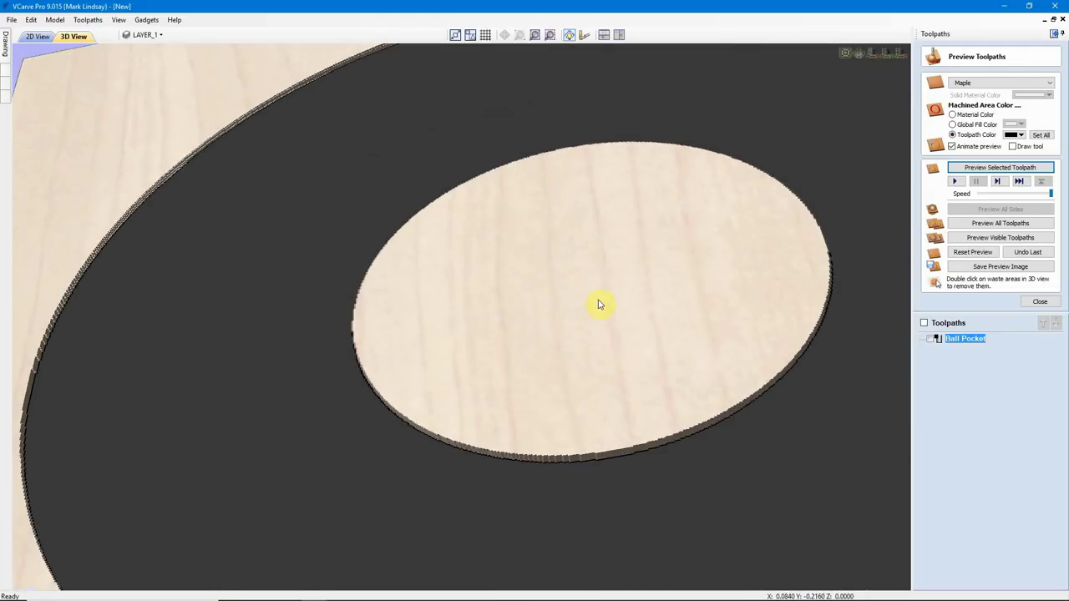
left_click_drag(598, 304, 401, 450)
scroll(392, 450, "down", 3)
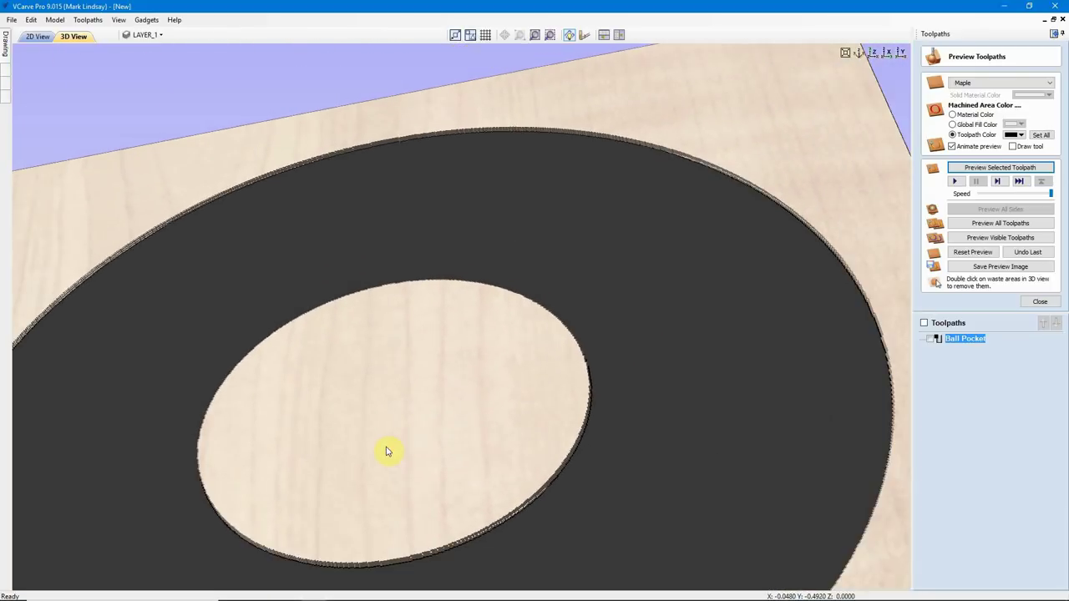
scroll(398, 436, "down", 3)
scroll(426, 432, "down", 1)
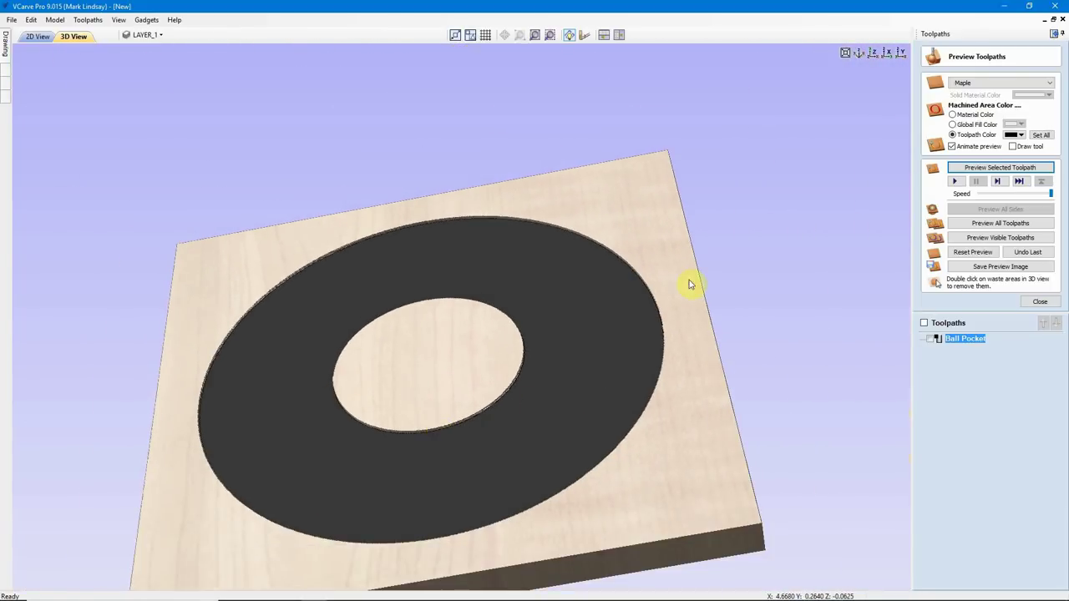
left_click(871, 55)
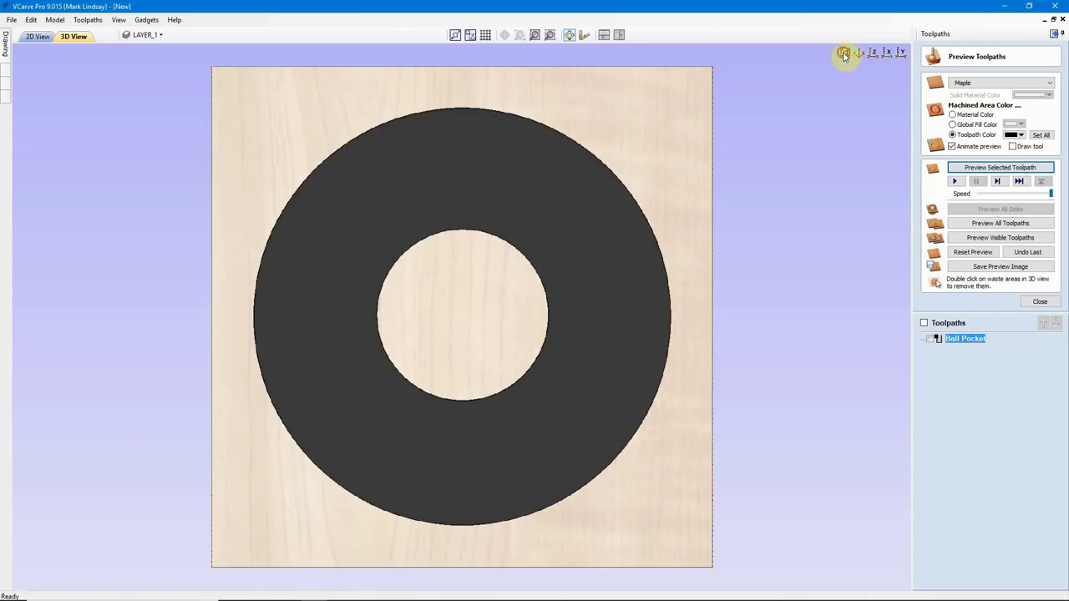
left_click(844, 52)
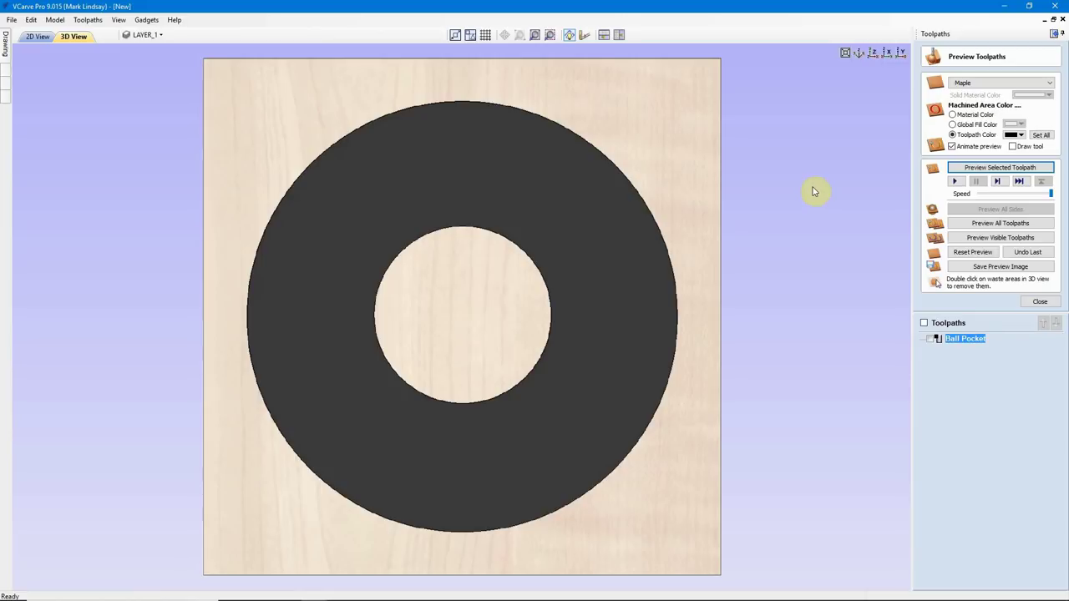
left_click(1047, 303)
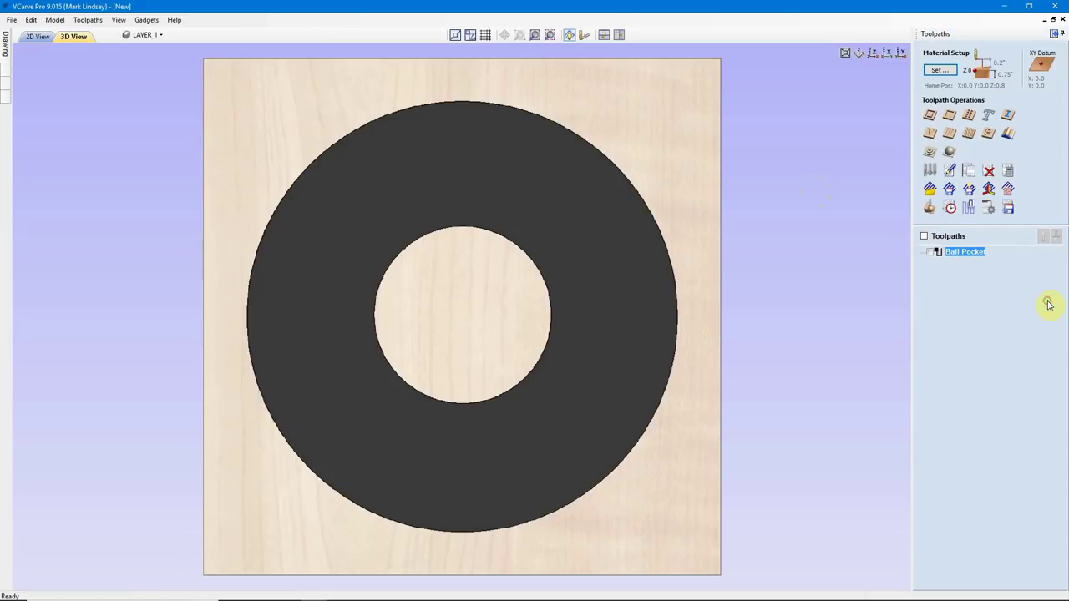
Start a pocket toolpath on the three number 8 vectors in the 2D drawing, using the End Mill (0.125 inch)
left_click(28, 38)
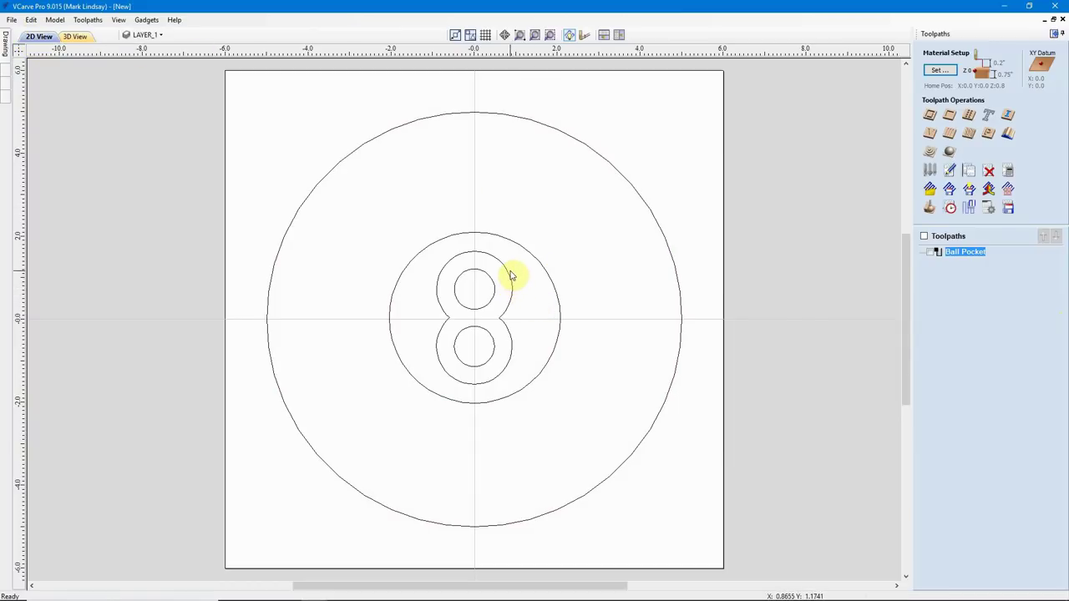
left_click_drag(515, 271, 452, 347)
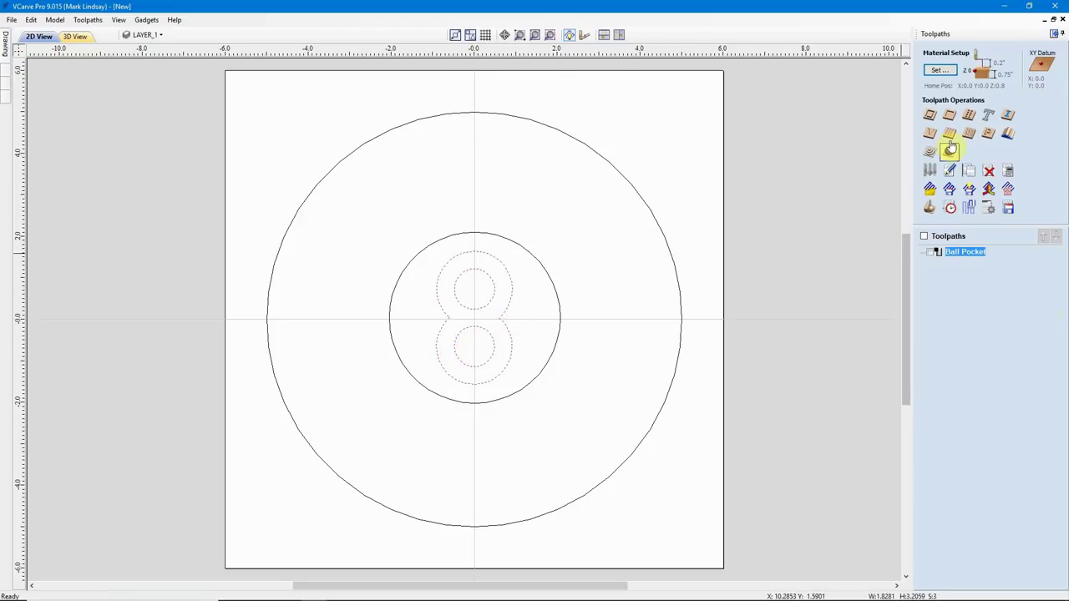
left_click(949, 115)
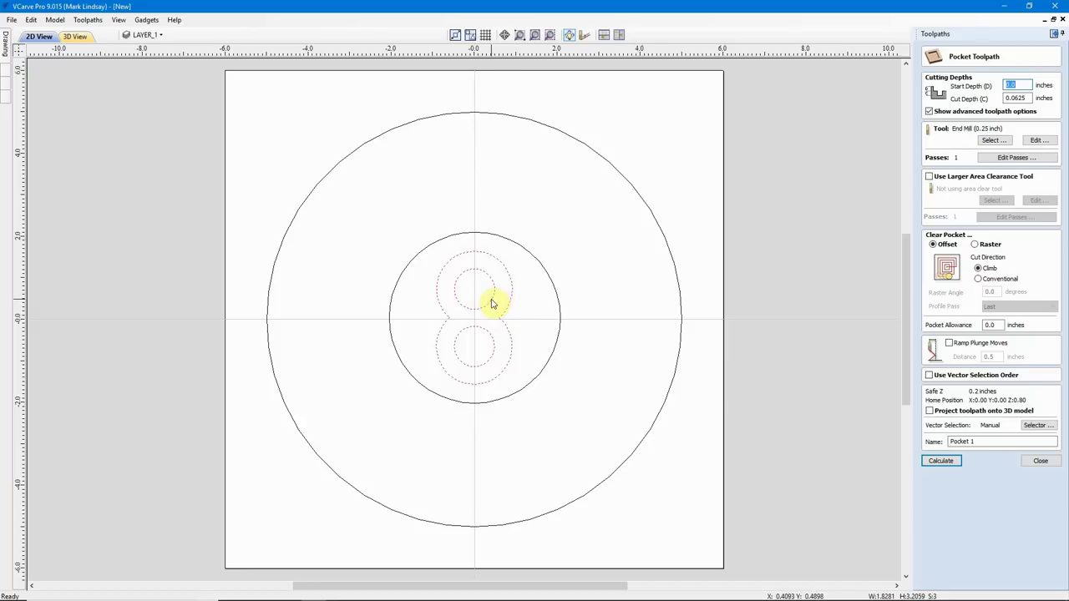
left_click(987, 140)
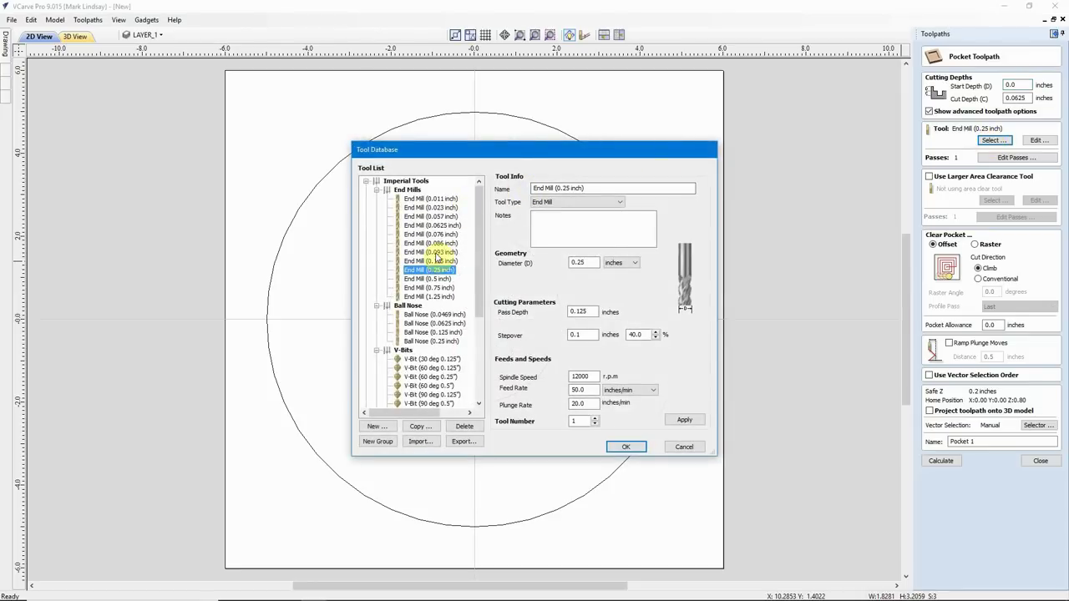
left_click(431, 261)
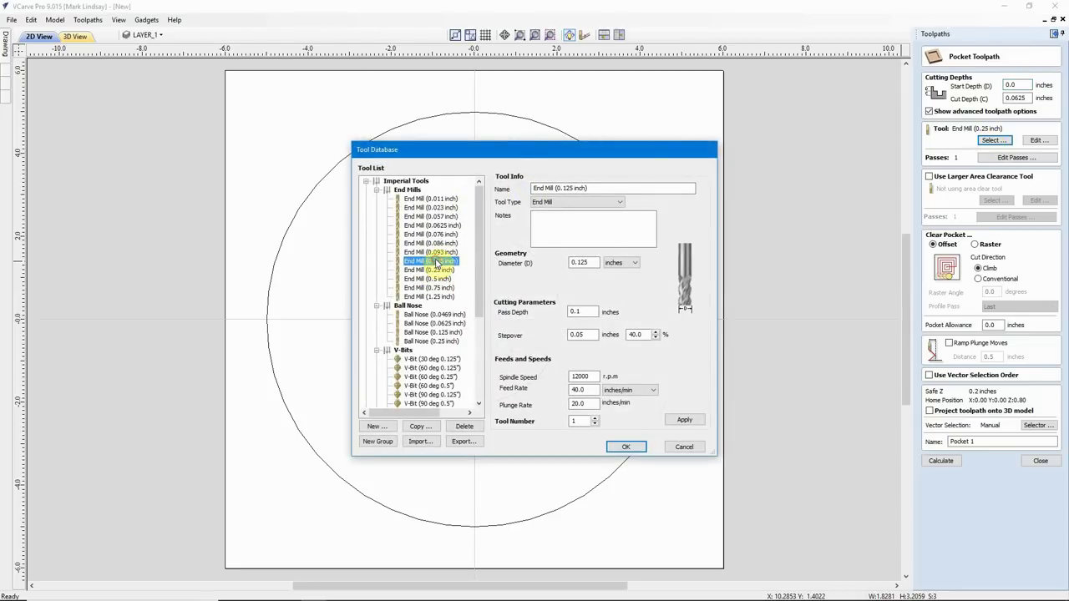
left_click(626, 447)
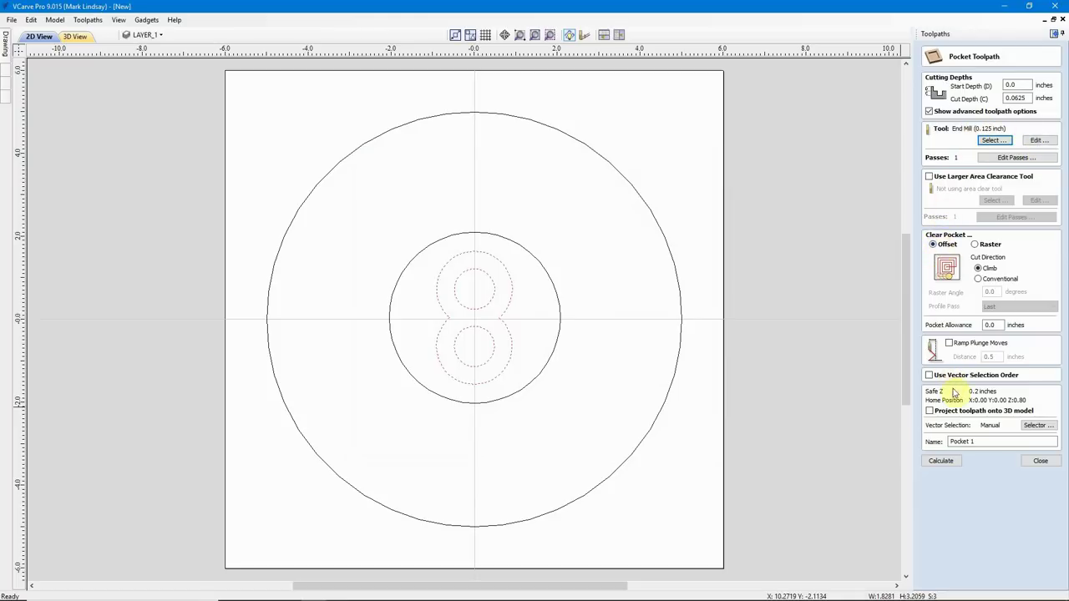
Name the toolpath Number 8 Pocket and calculate it
double_click(969, 441)
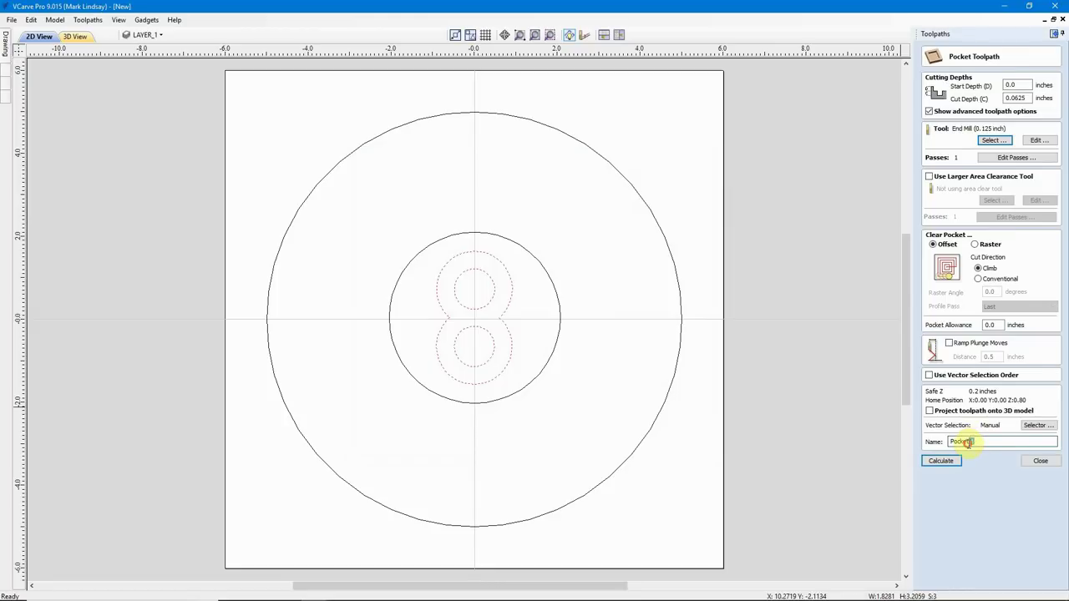
key("BackSpace")
type("Number 8")
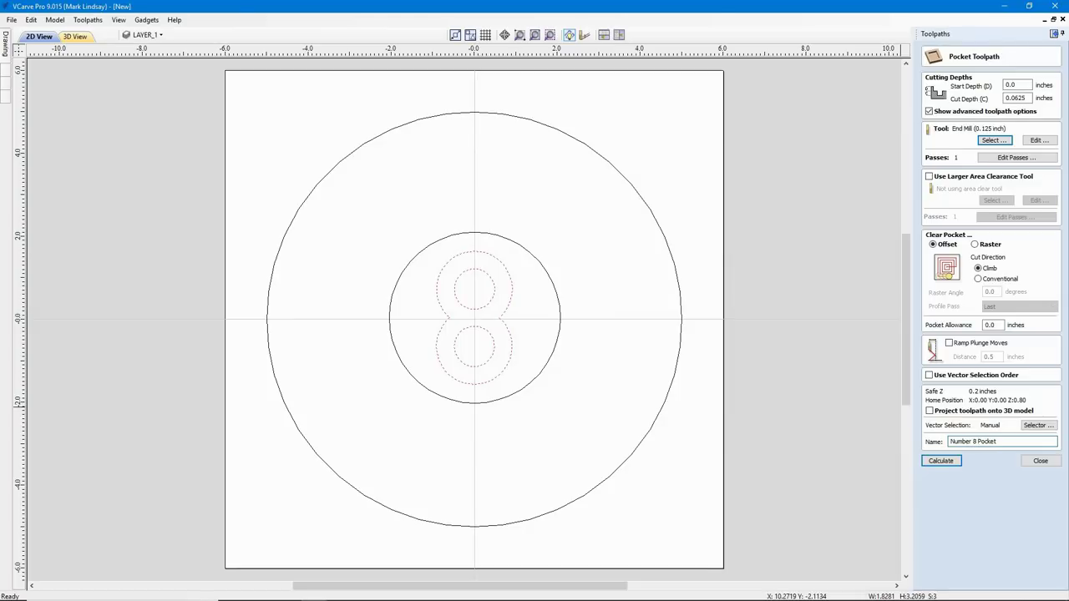
left_click(942, 461)
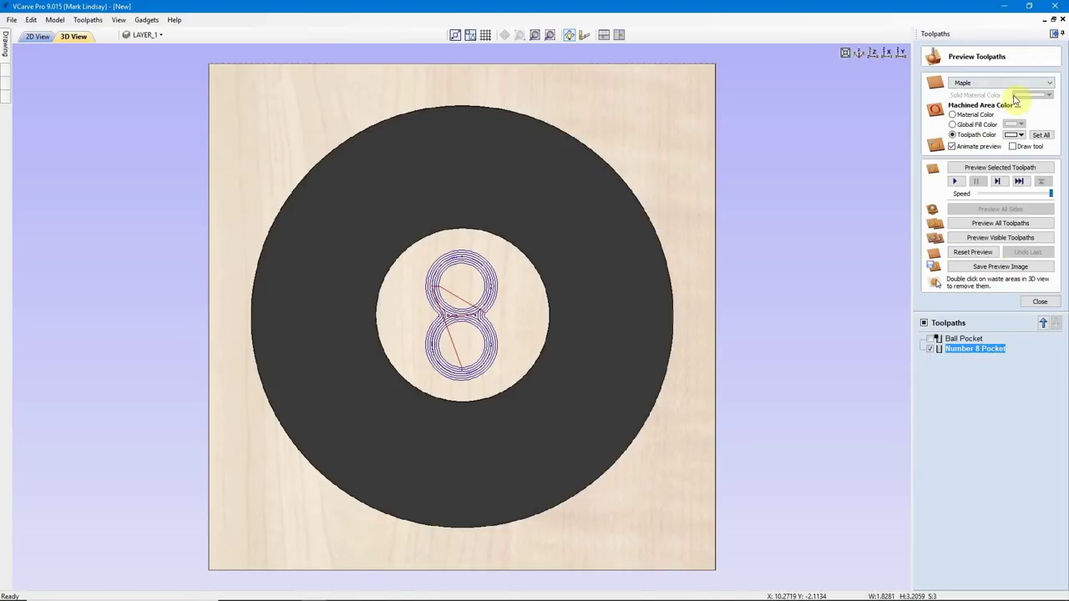
Set the Number 8 Pocket toolpath color to black and preview the toolpath on the maple material
left_click(1020, 134)
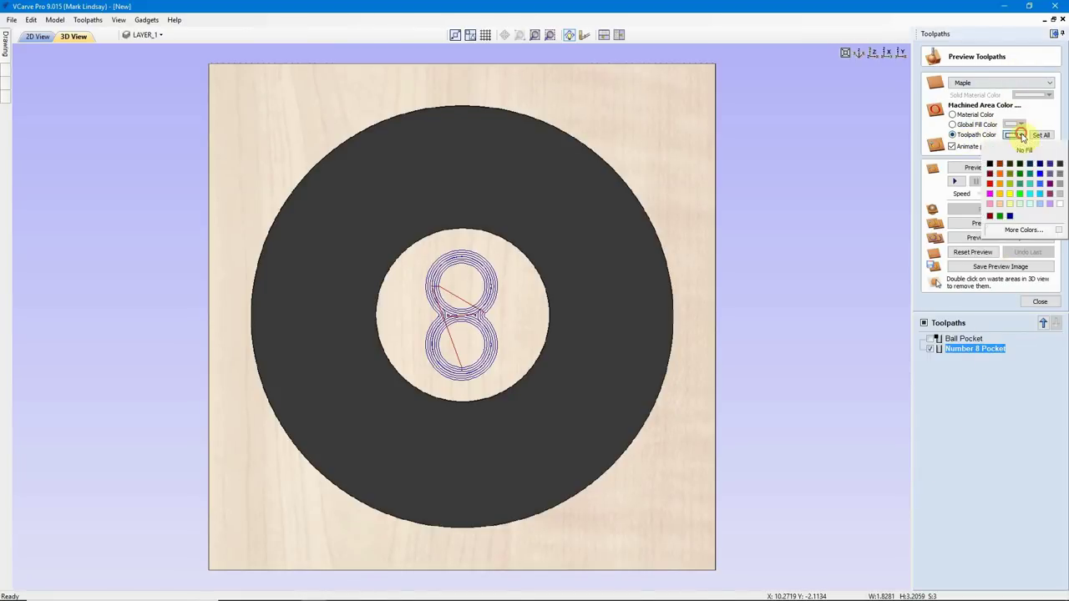
left_click(991, 164)
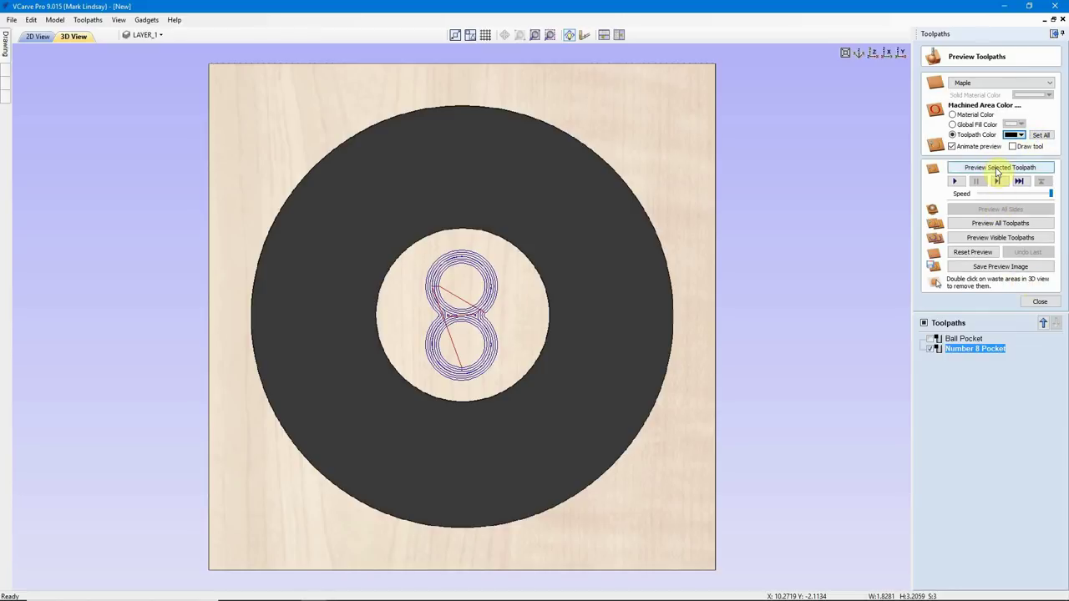
left_click(996, 169)
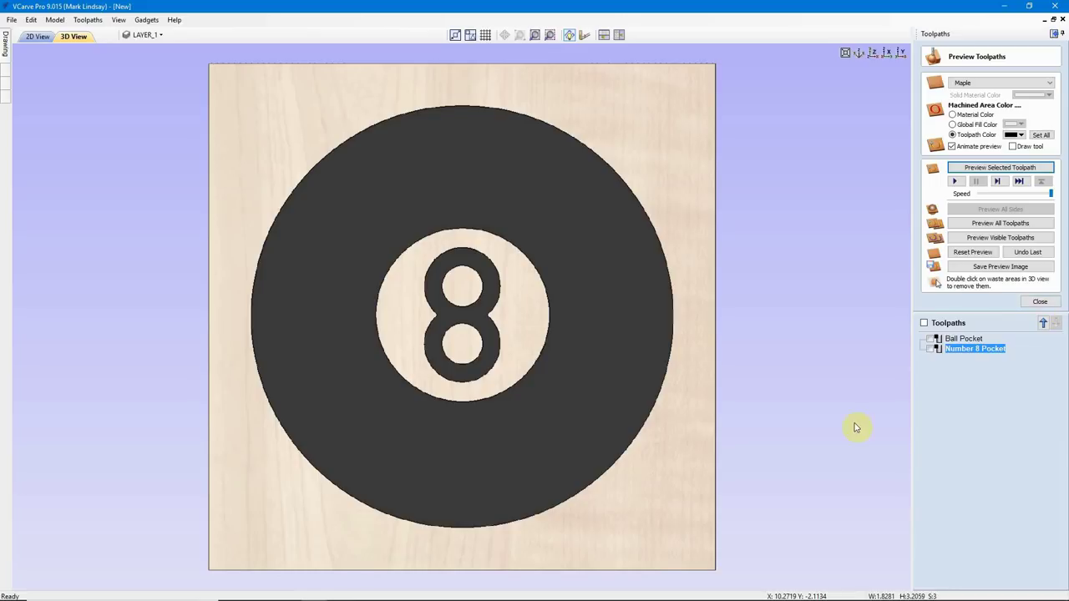
Inspect the finished 8-ball preview from a slight tilt, return to the top-down view, and close the preview
mouse_move(593, 456)
middle_mouse_down()
mouse_move(588, 422)
mouse_move(603, 438)
middle_mouse_up()
left_click_drag(620, 544, 688, 364)
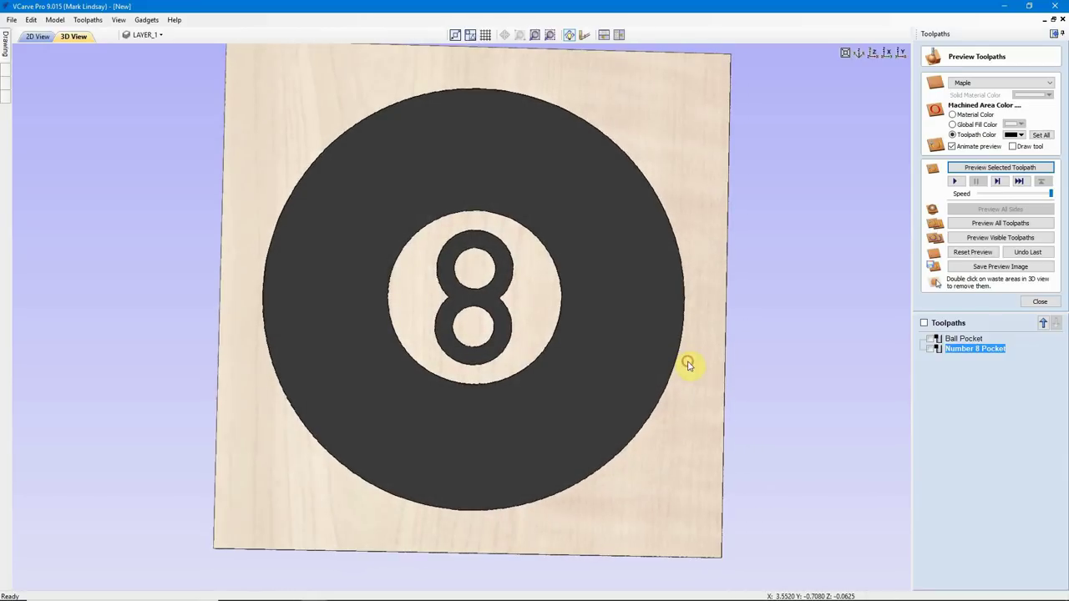
left_click(873, 53)
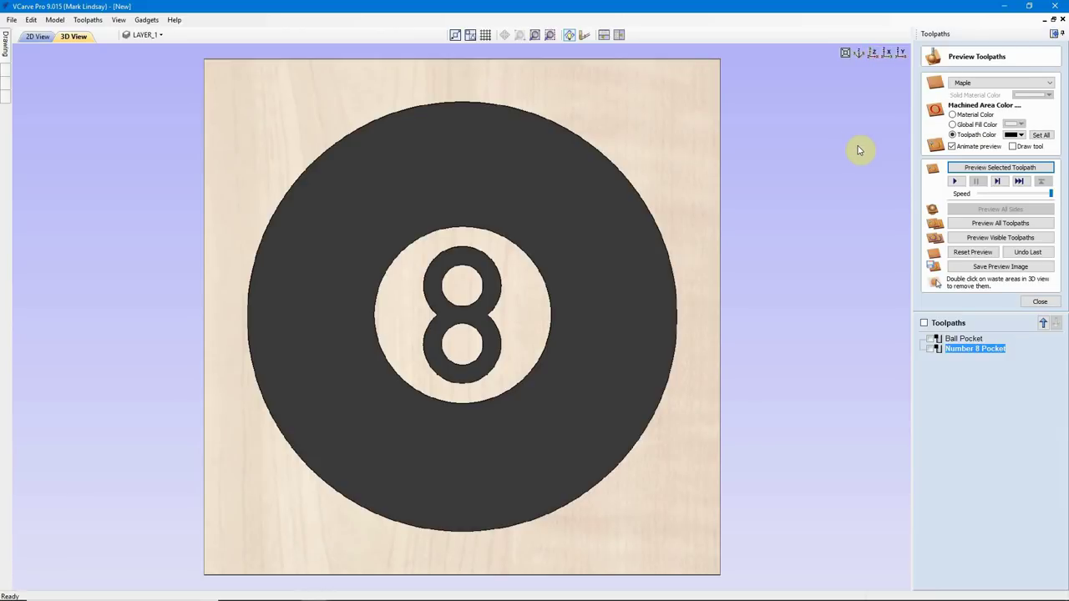
key("Escape")
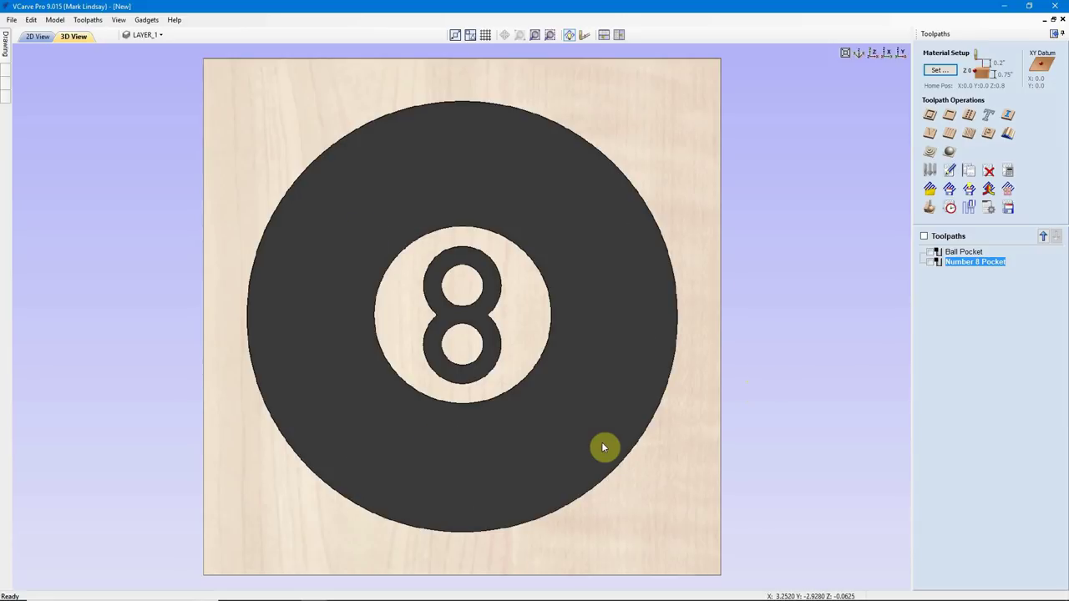
Switch to Chrome, look through the CNC blog's Contact Us page, and bring up the Harneal Media home page
mouse_move(312, 598)
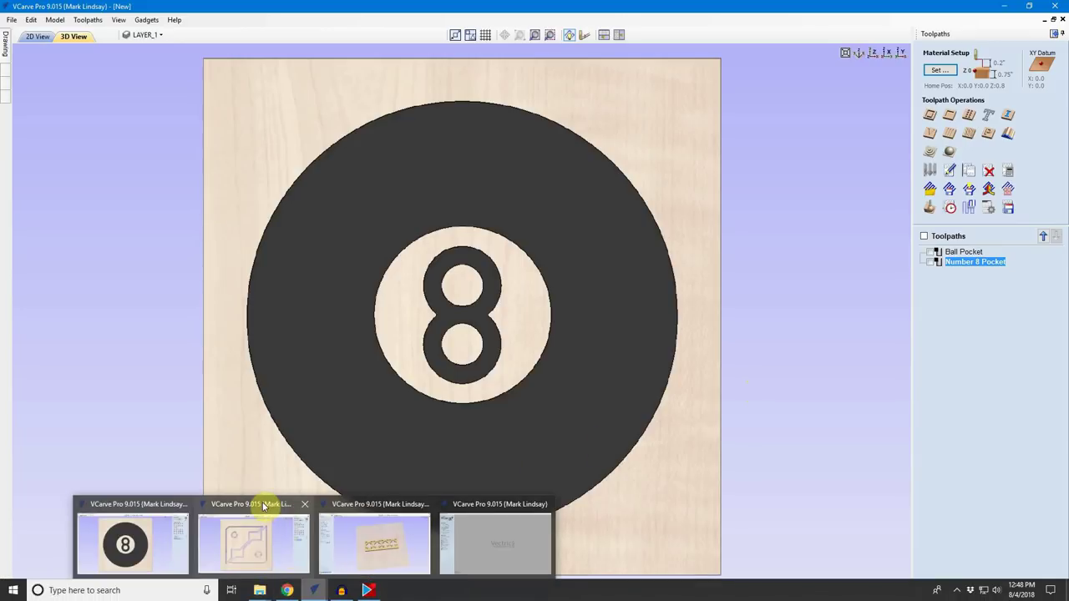
mouse_move(266, 505)
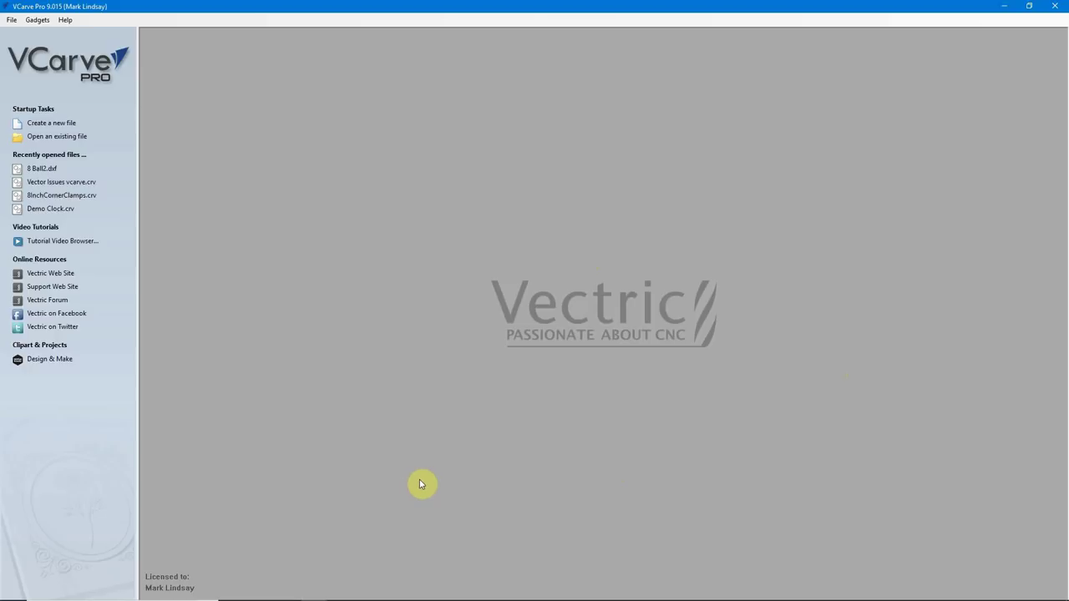
mouse_move(389, 598)
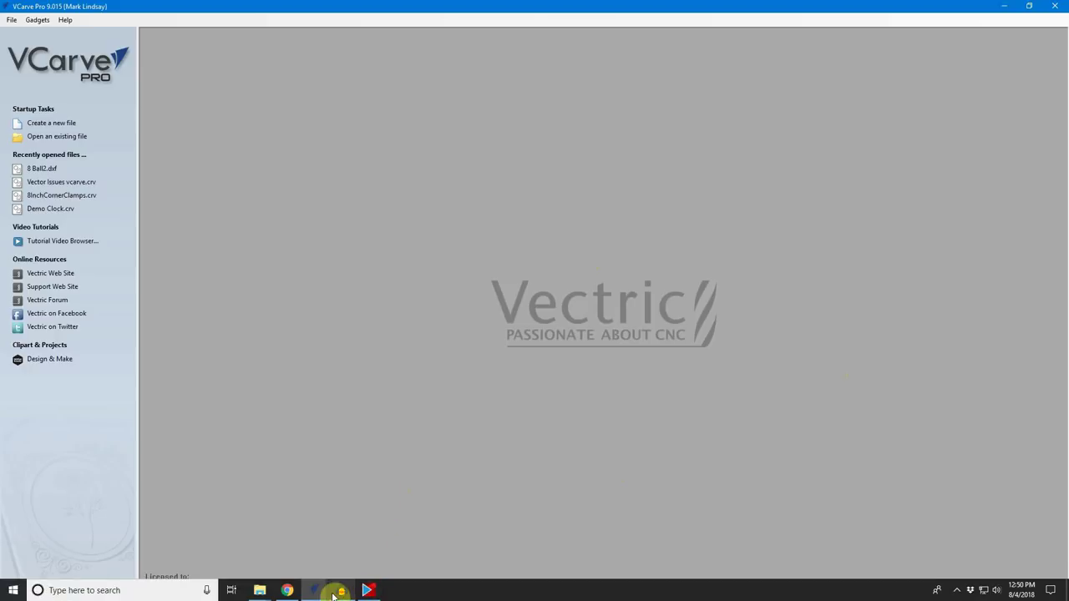
left_click(287, 590)
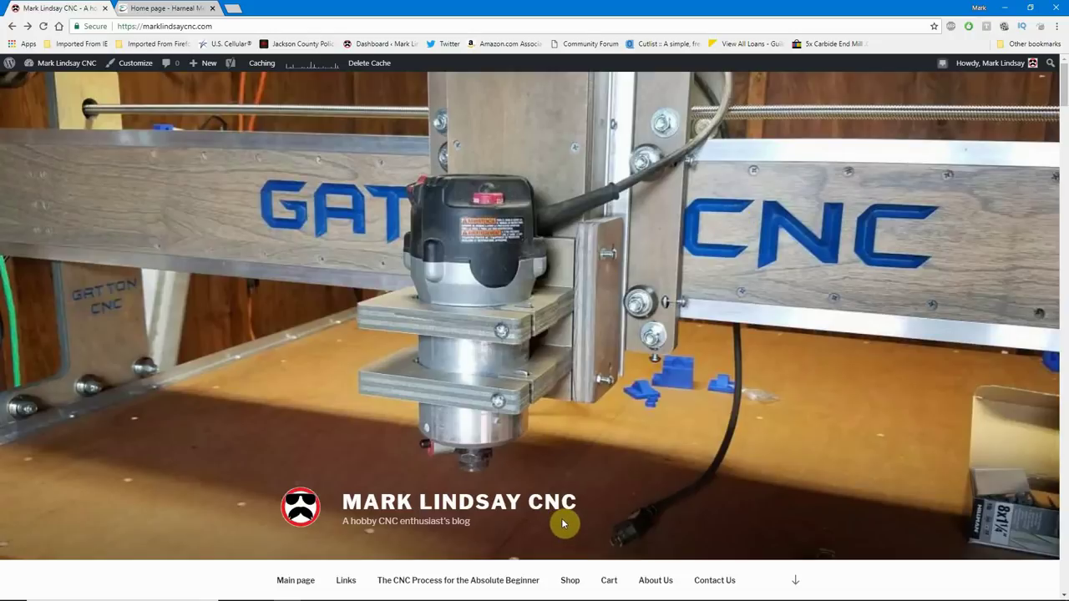
scroll(568, 523, "down", 1)
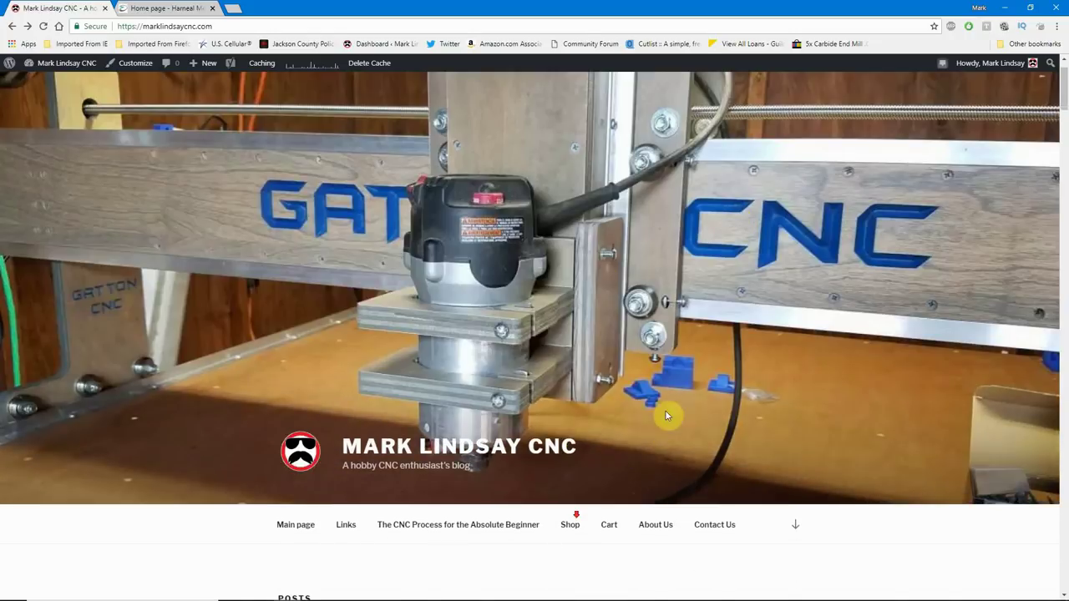
left_click(715, 529)
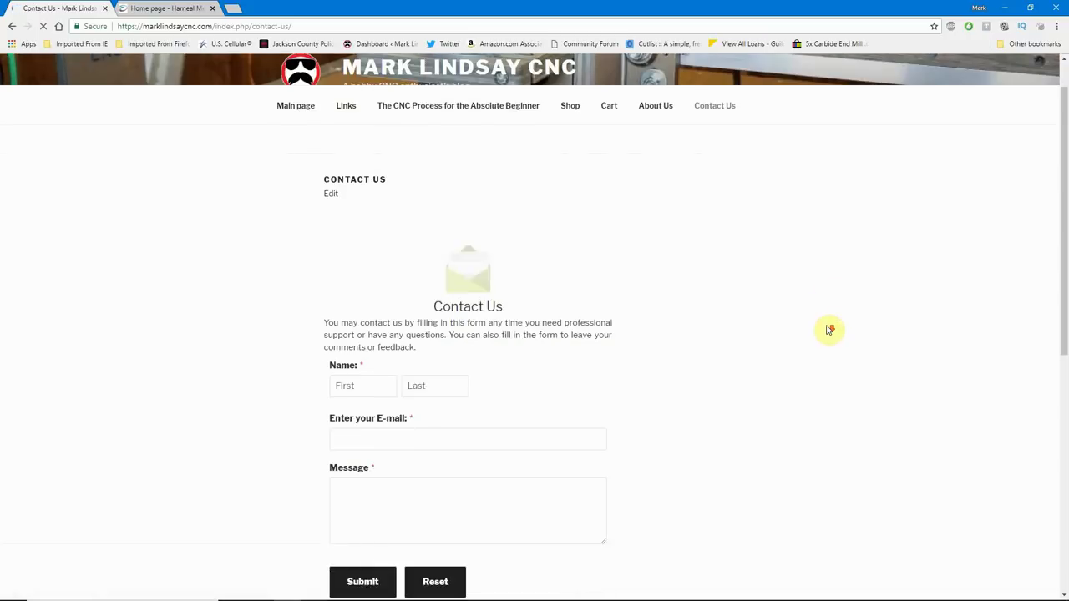
scroll(706, 217, "down", 2)
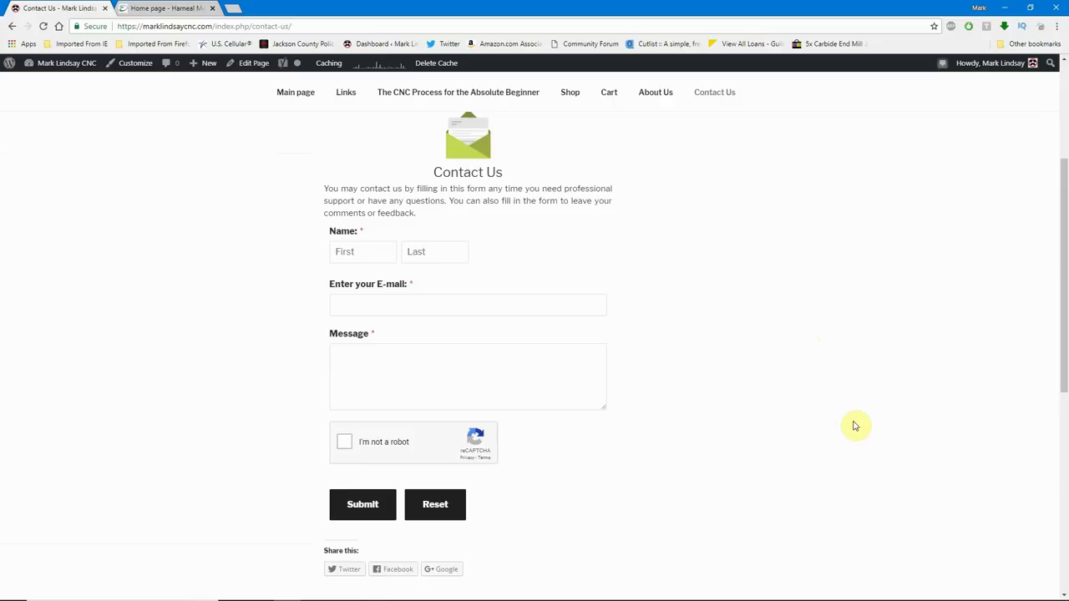
scroll(855, 425, "up", 4)
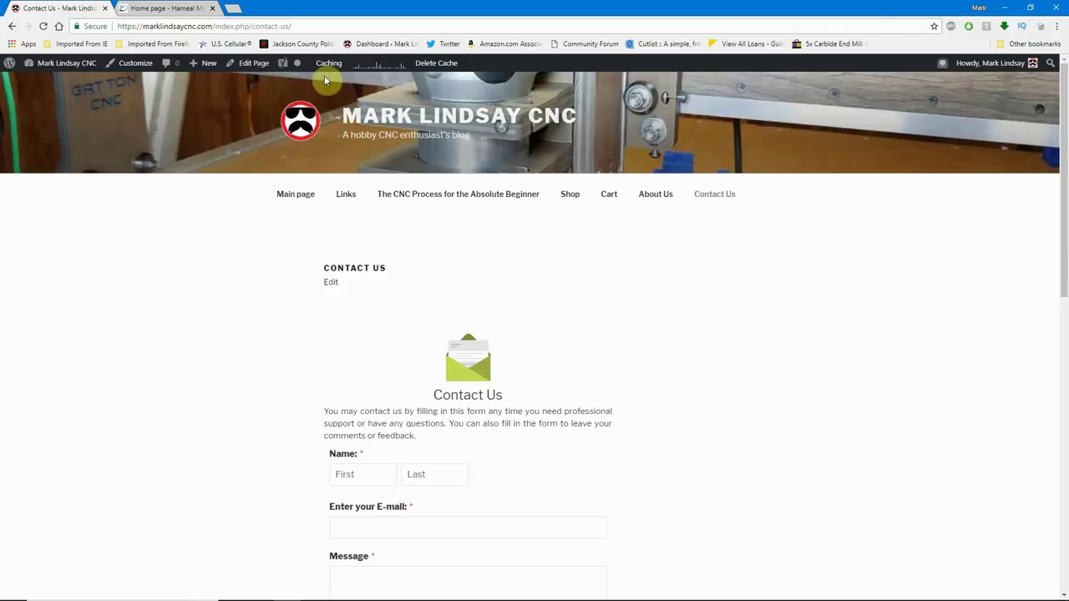
left_click(178, 7)
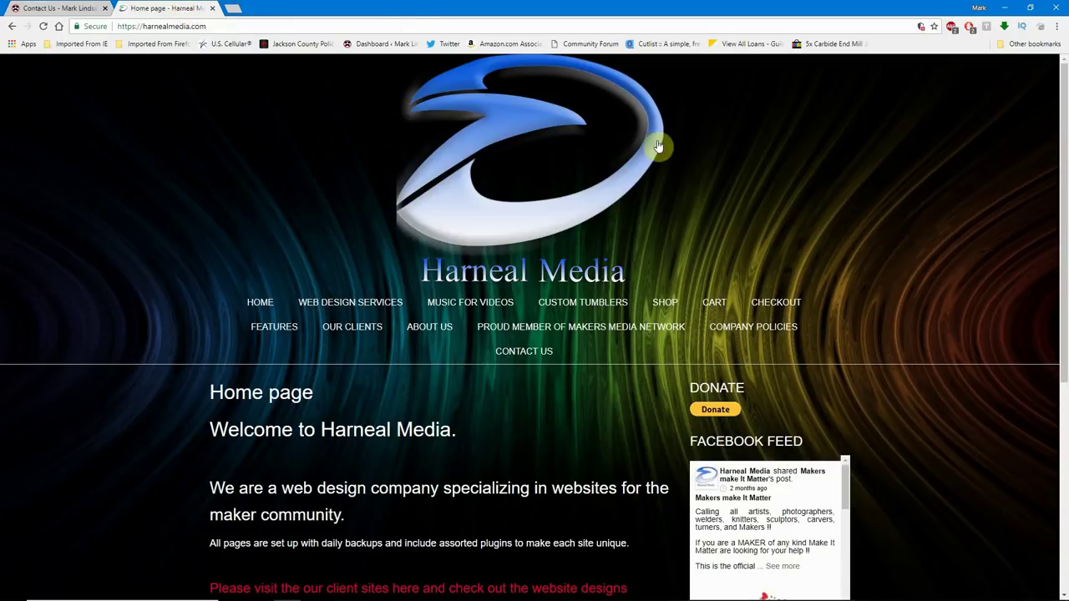